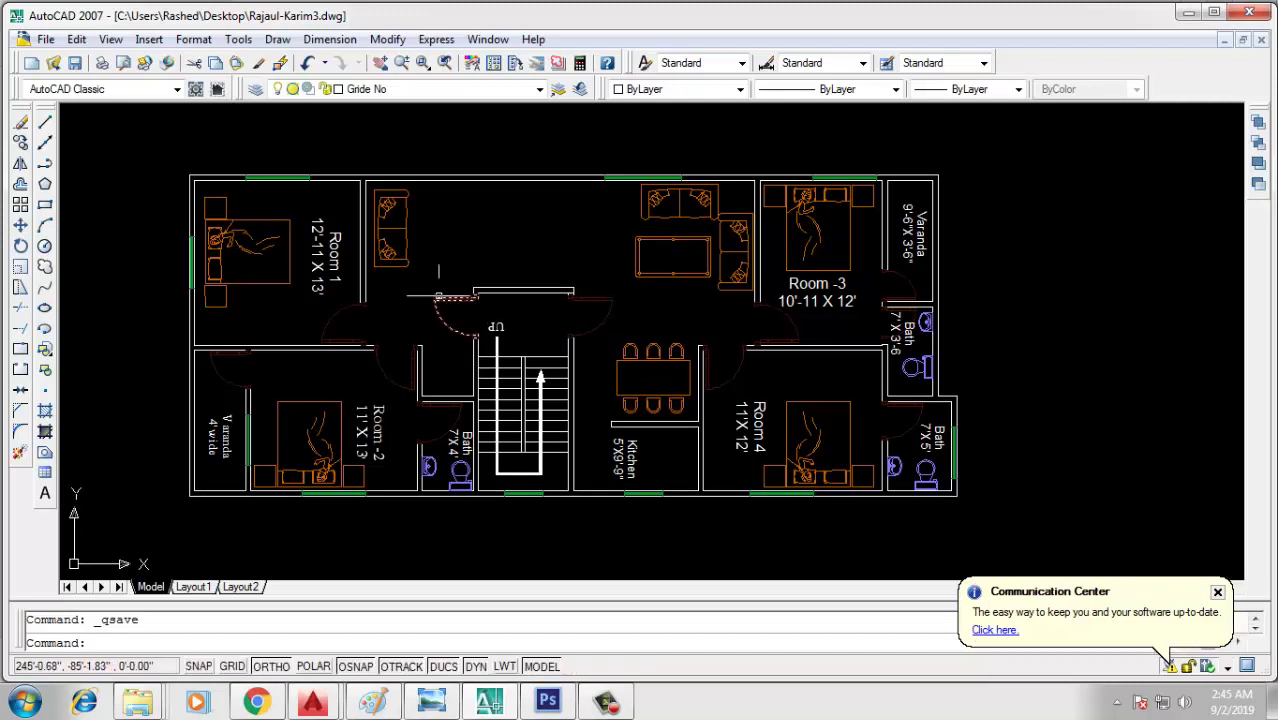
Switch to the 3D Modeling workspace and shade the plan in the Realistic visual style
left_click(177, 89)
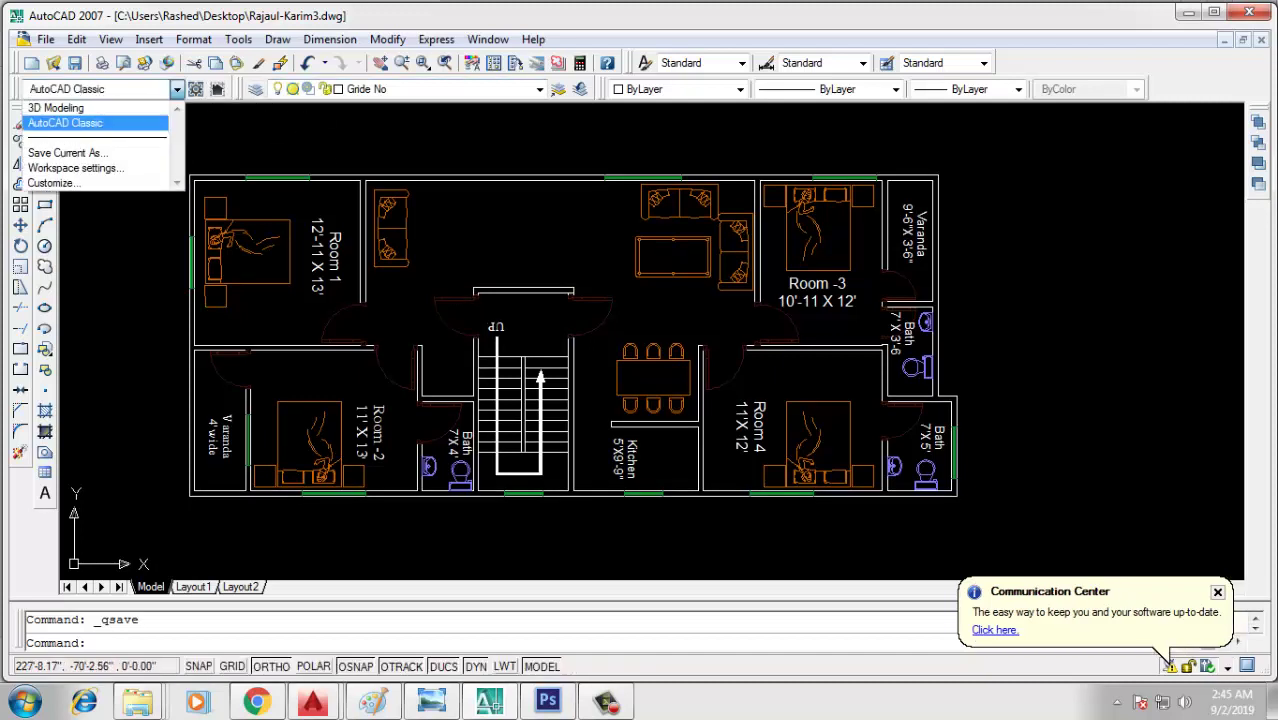
left_click(56, 107)
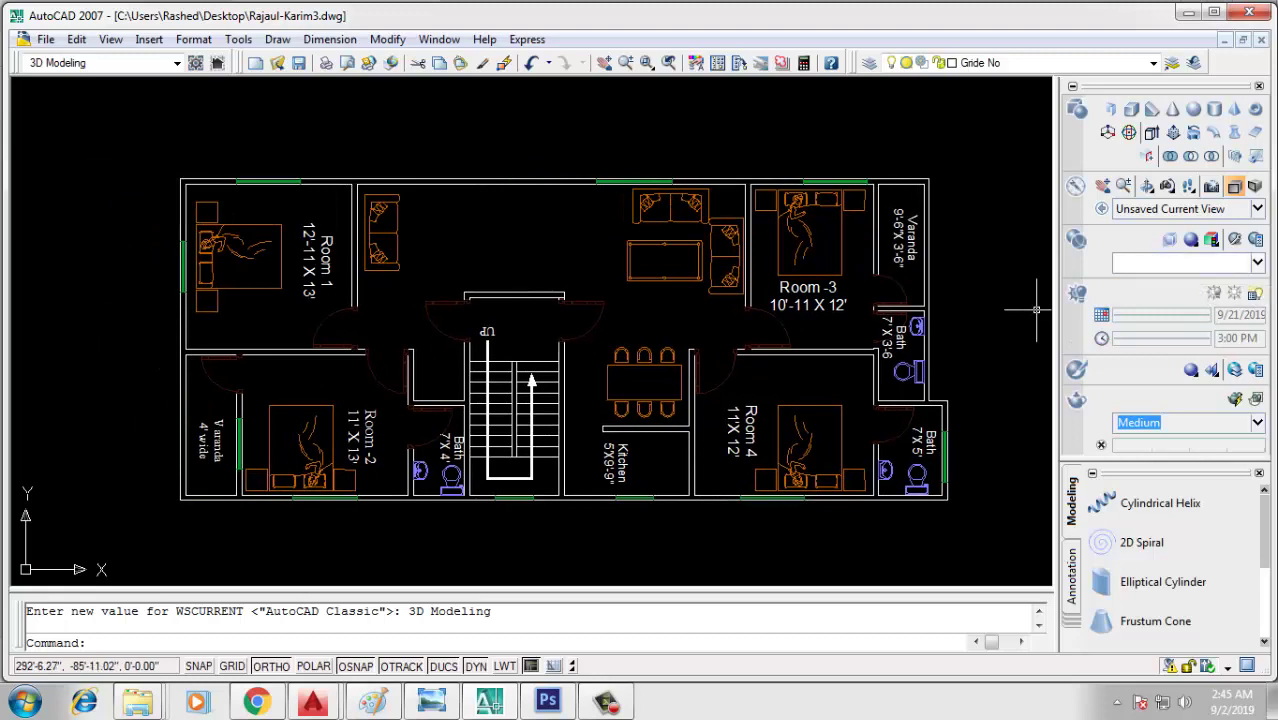
left_click(1185, 263)
left_click(1021, 399)
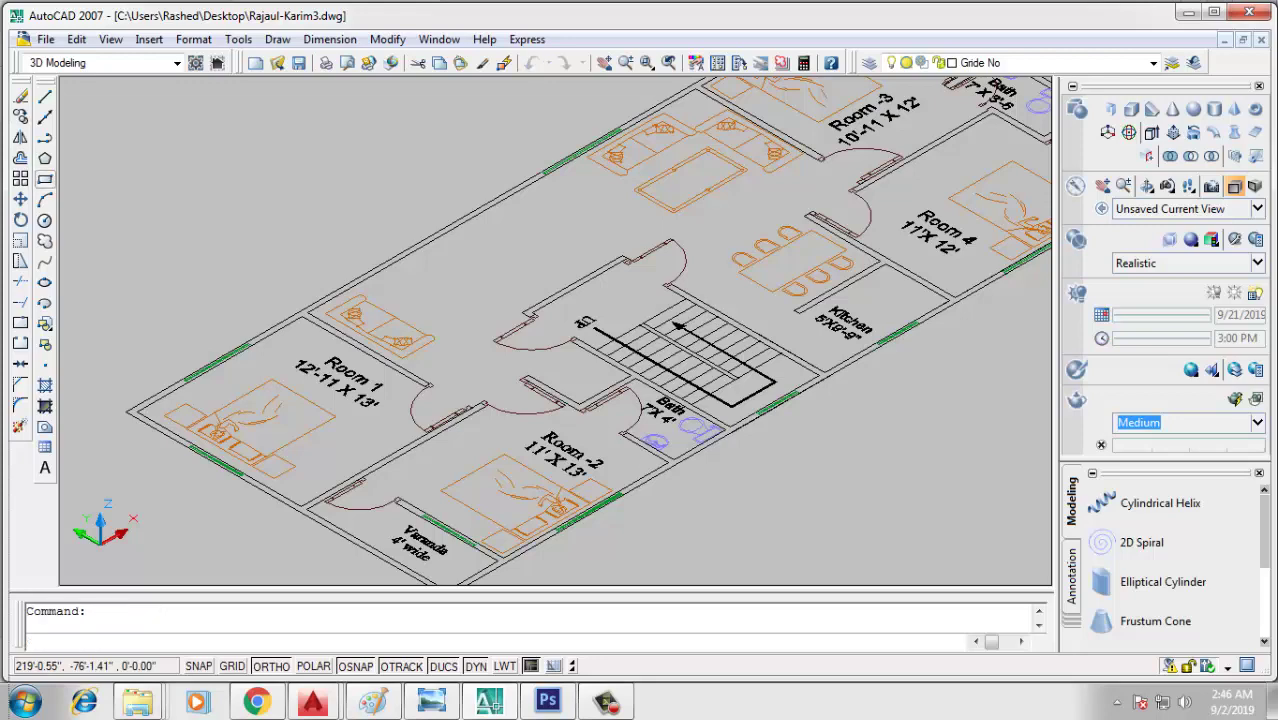
Trace a polyline around the plan's outer corners, via the Varanda and bath corners
scroll(80, 210, "down", 3)
left_click(44, 138)
scroll(130, 345, "up", 2)
scroll(228, 370, "up", 2)
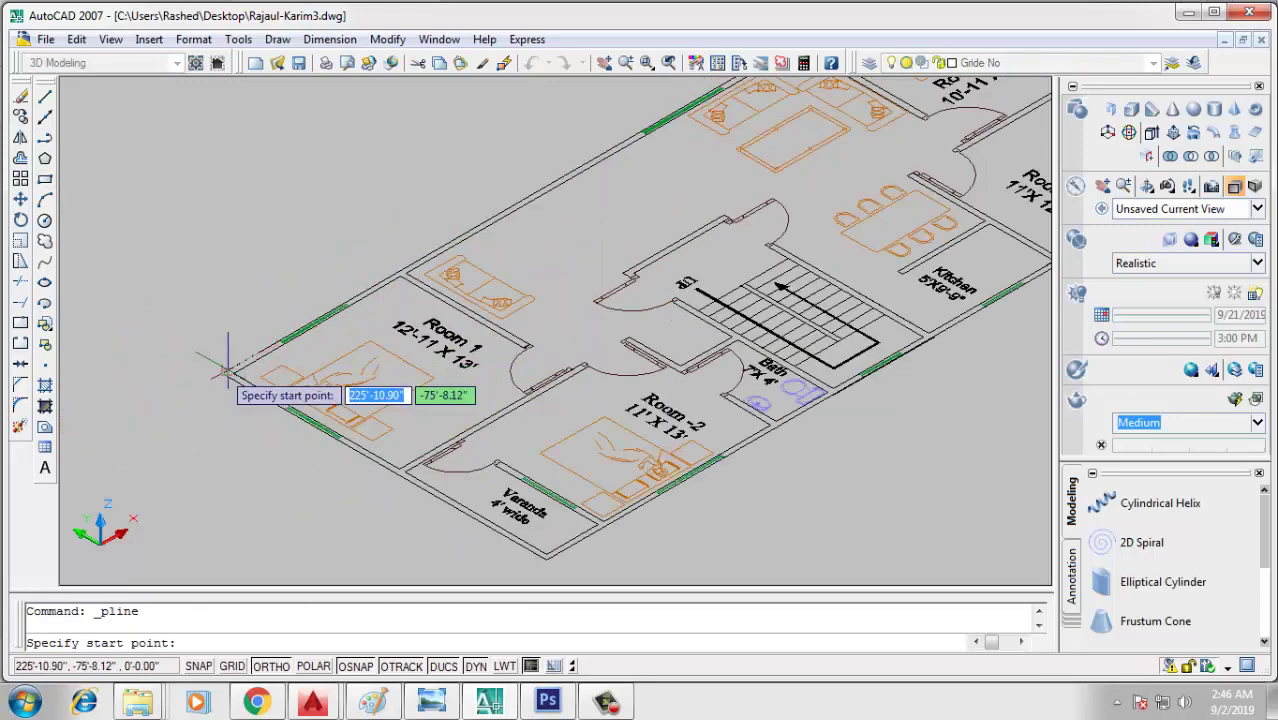
left_click(214, 372)
scroll(140, 390, "down", 3)
scroll(434, 229, "up", 2)
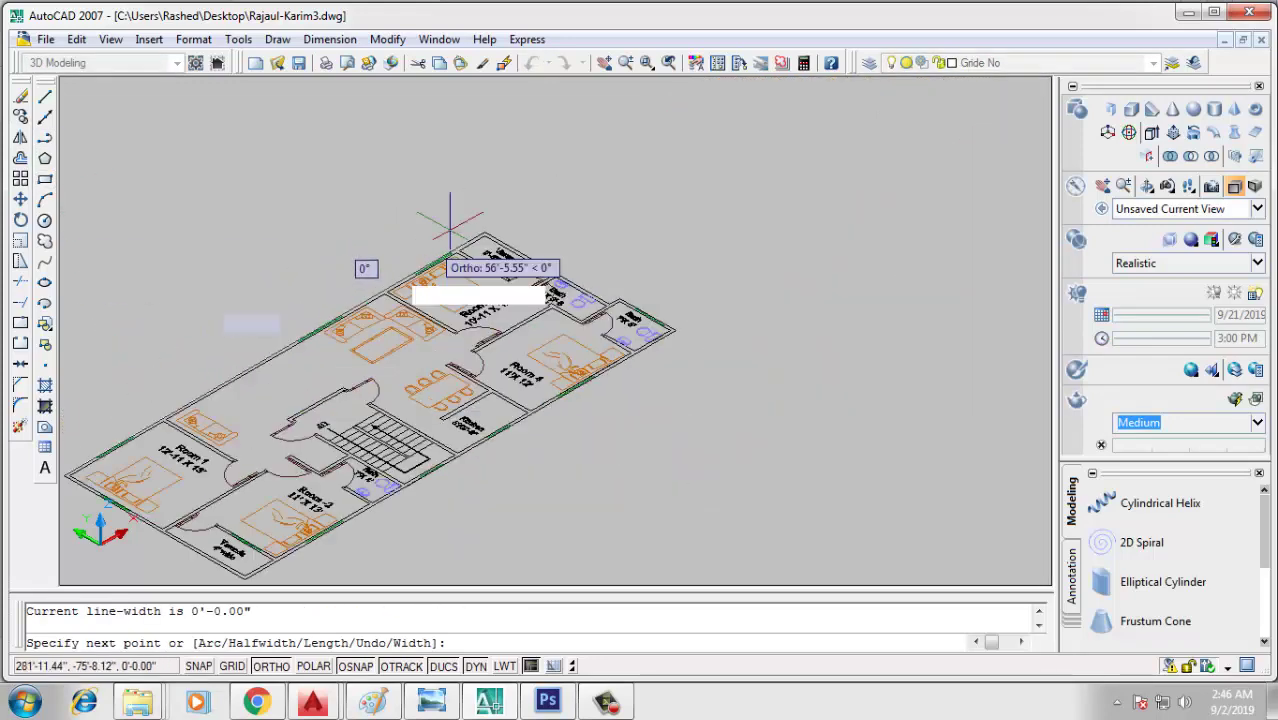
scroll(508, 200, "up", 2)
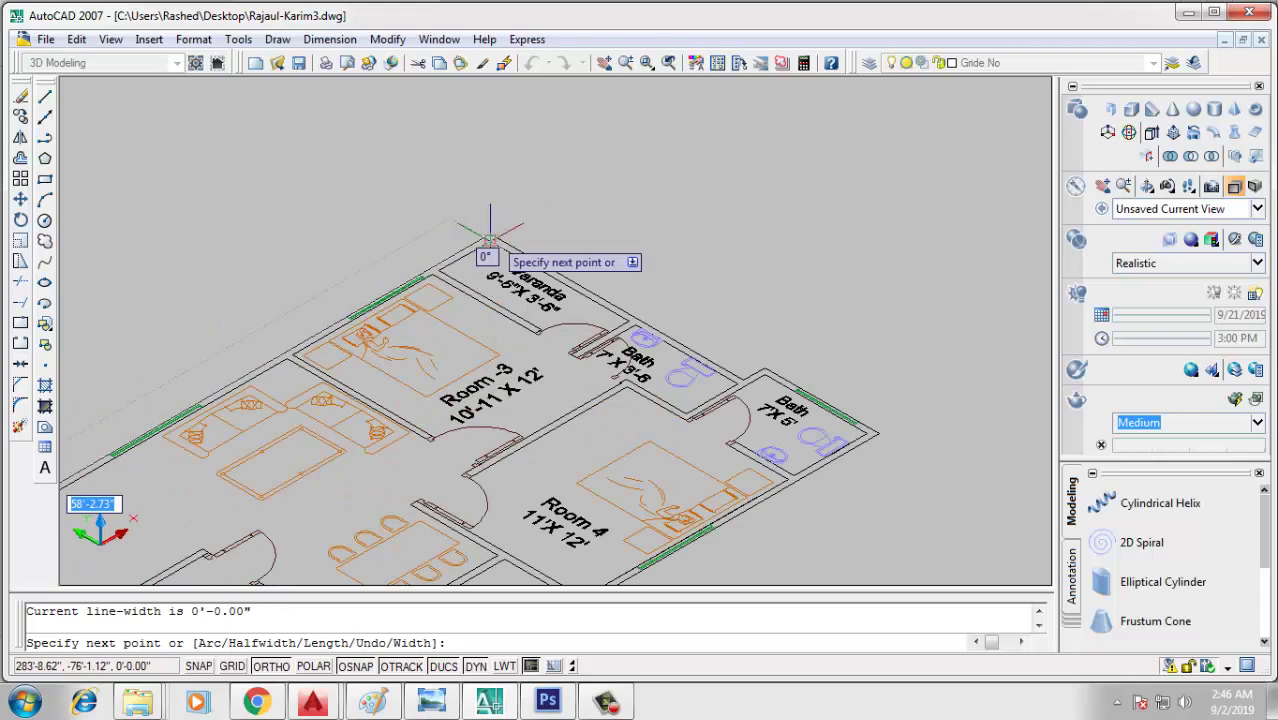
scroll(490, 240, "up", 2)
left_click(487, 230)
scroll(486, 220, "down", 2)
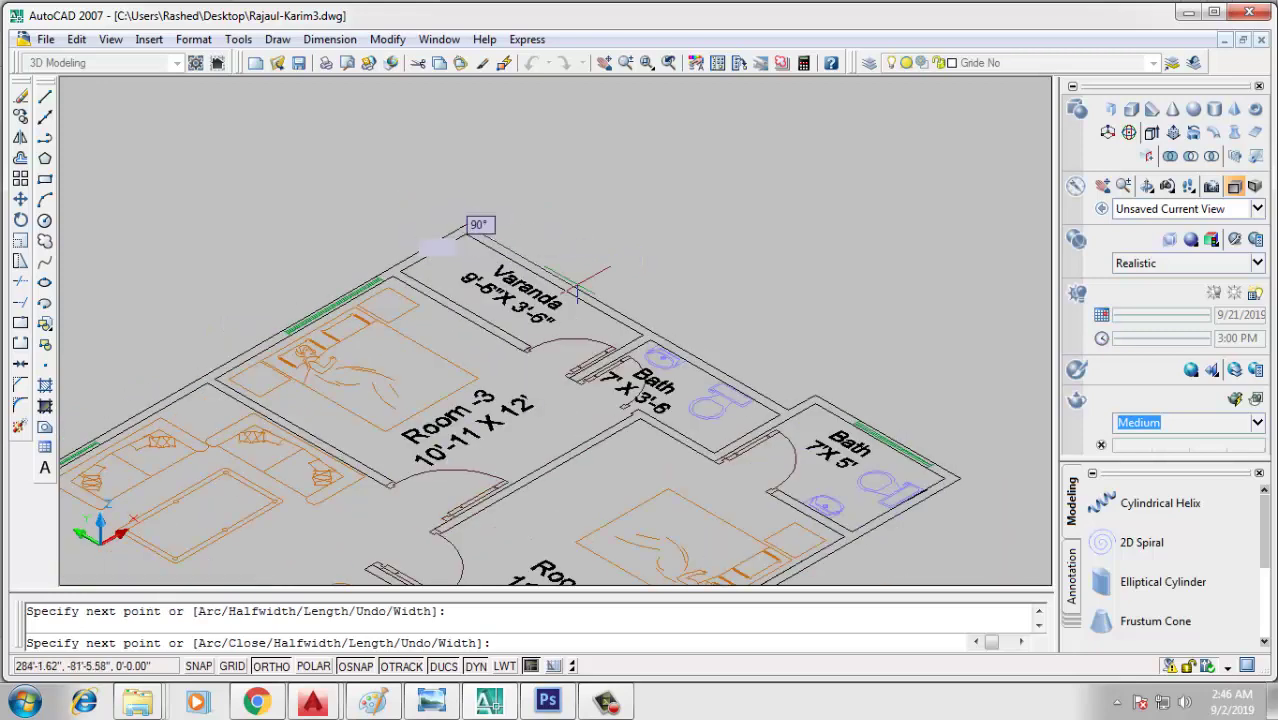
scroll(768, 402, "up", 2)
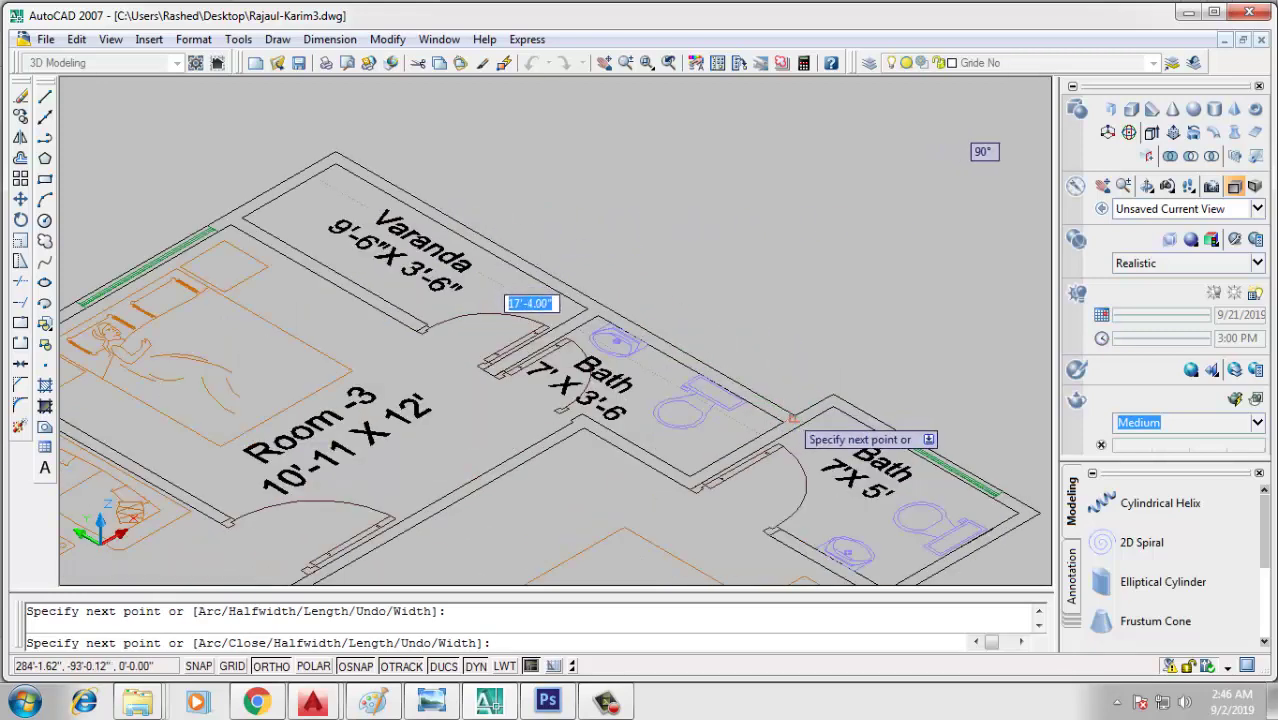
left_click(786, 406)
scroll(810, 392, "down", 1)
scroll(640, 305, "down", 2)
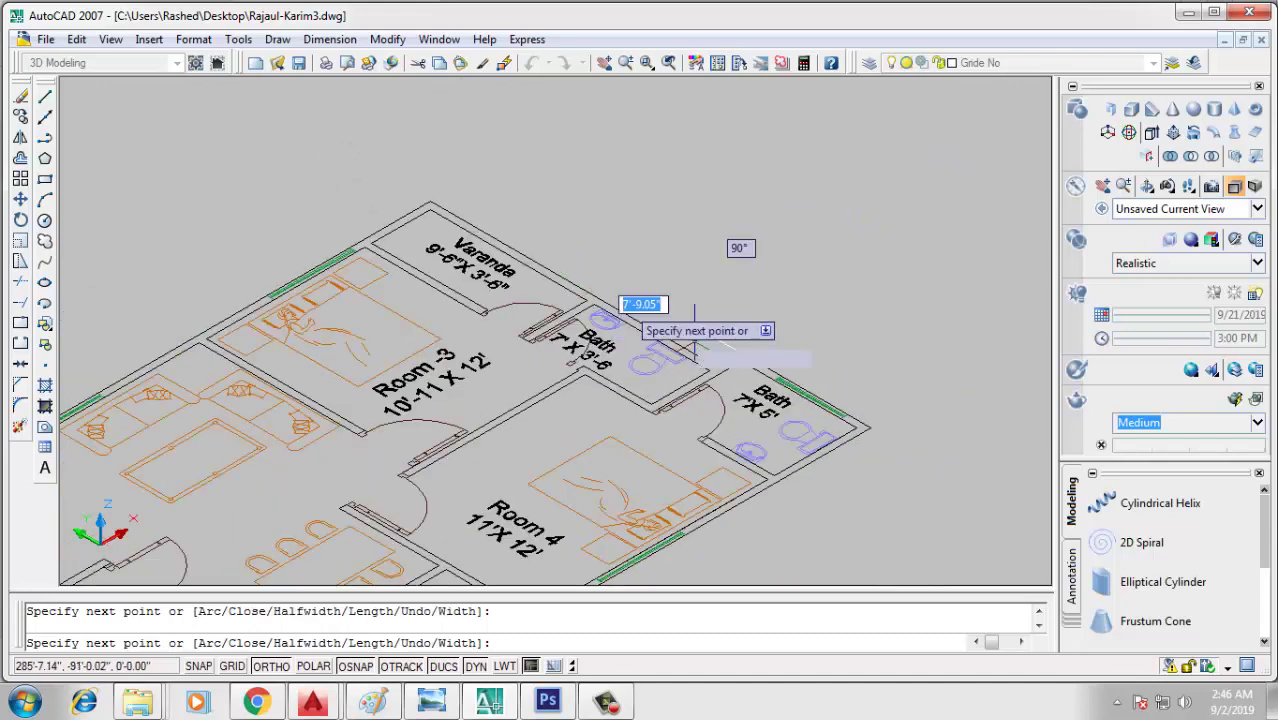
scroll(885, 440, "up", 3)
scroll(892, 437, "down", 3)
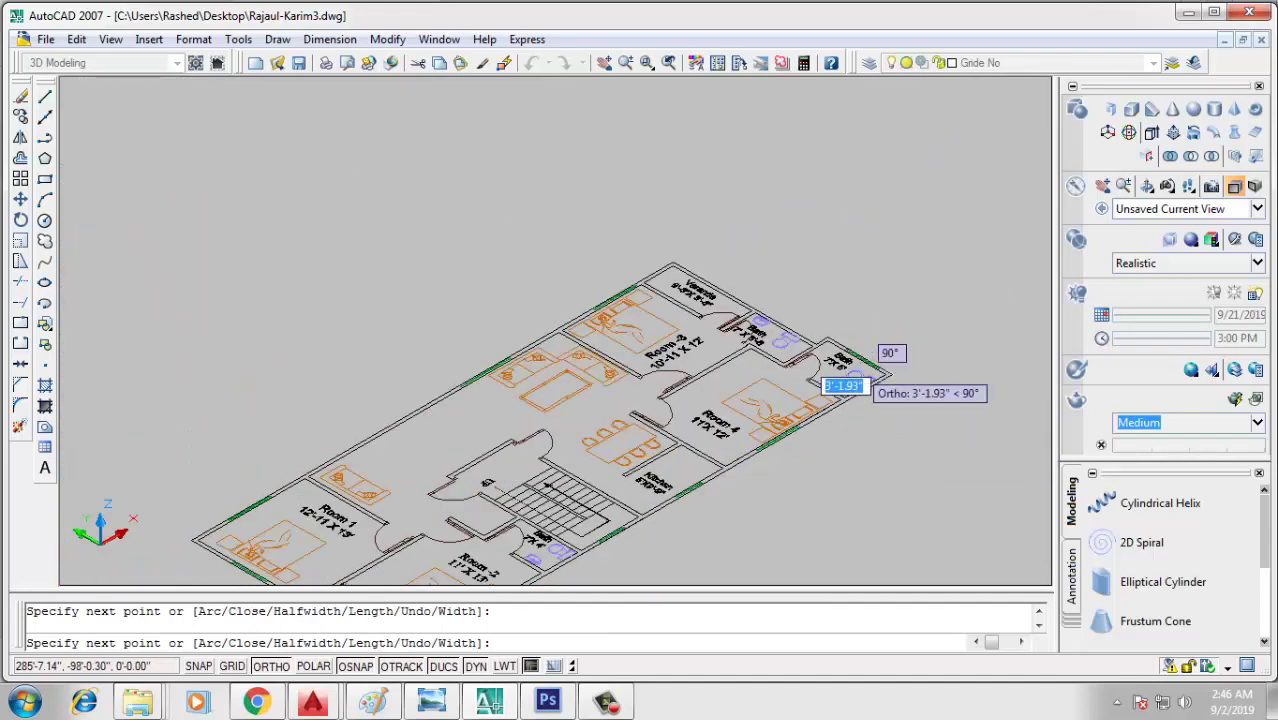
scroll(513, 471, "up", 2)
scroll(467, 462, "up", 2)
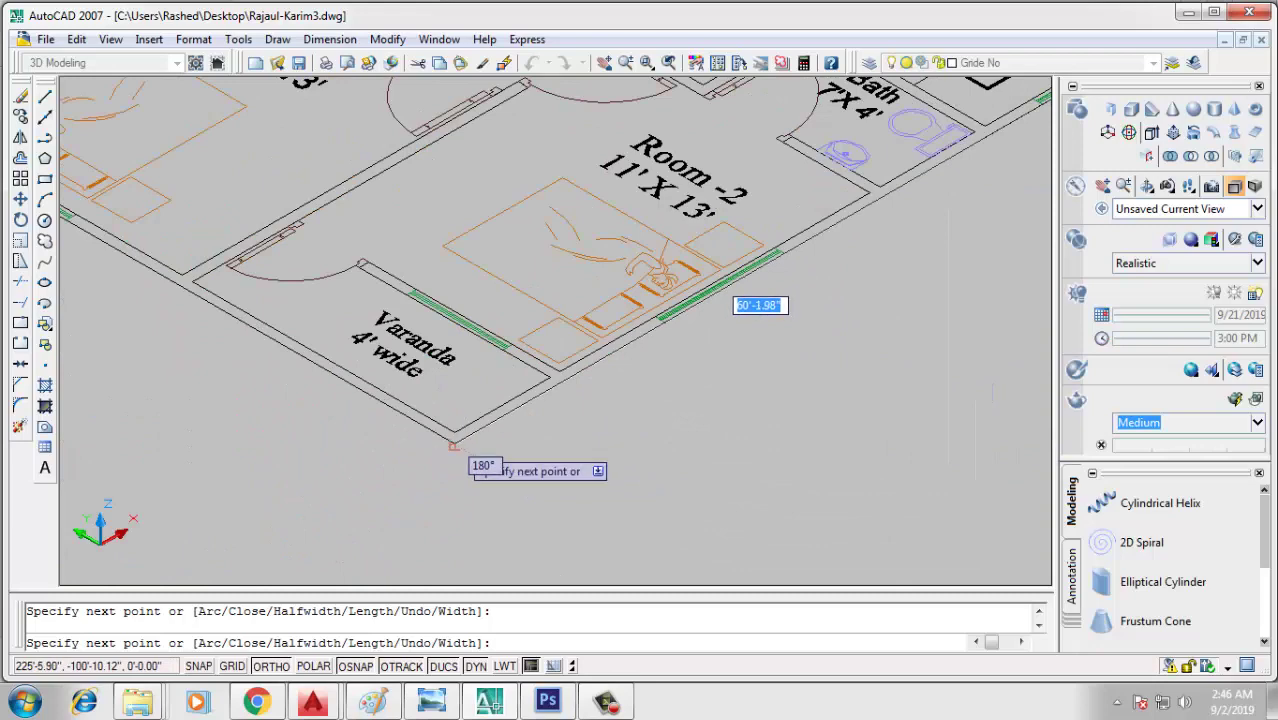
scroll(453, 444, "down", 3)
scroll(338, 343, "up", 3)
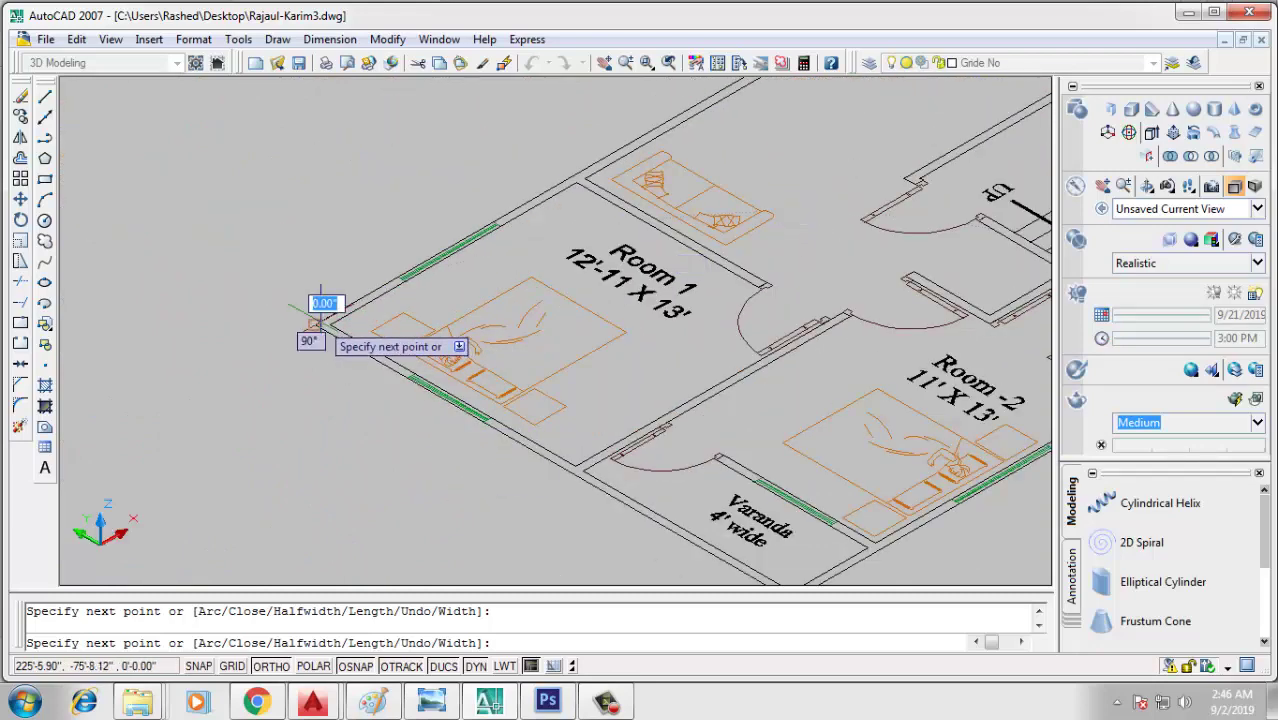
key("Return")
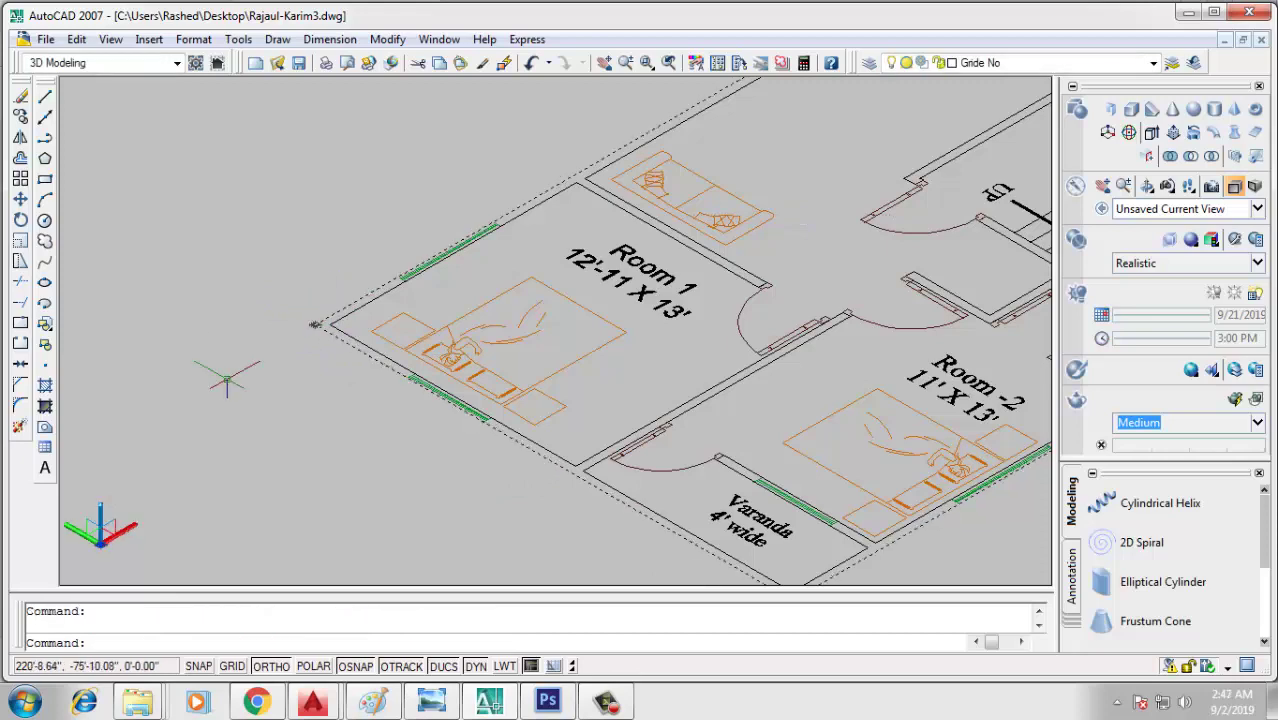
scroll(315, 360, "down", 3)
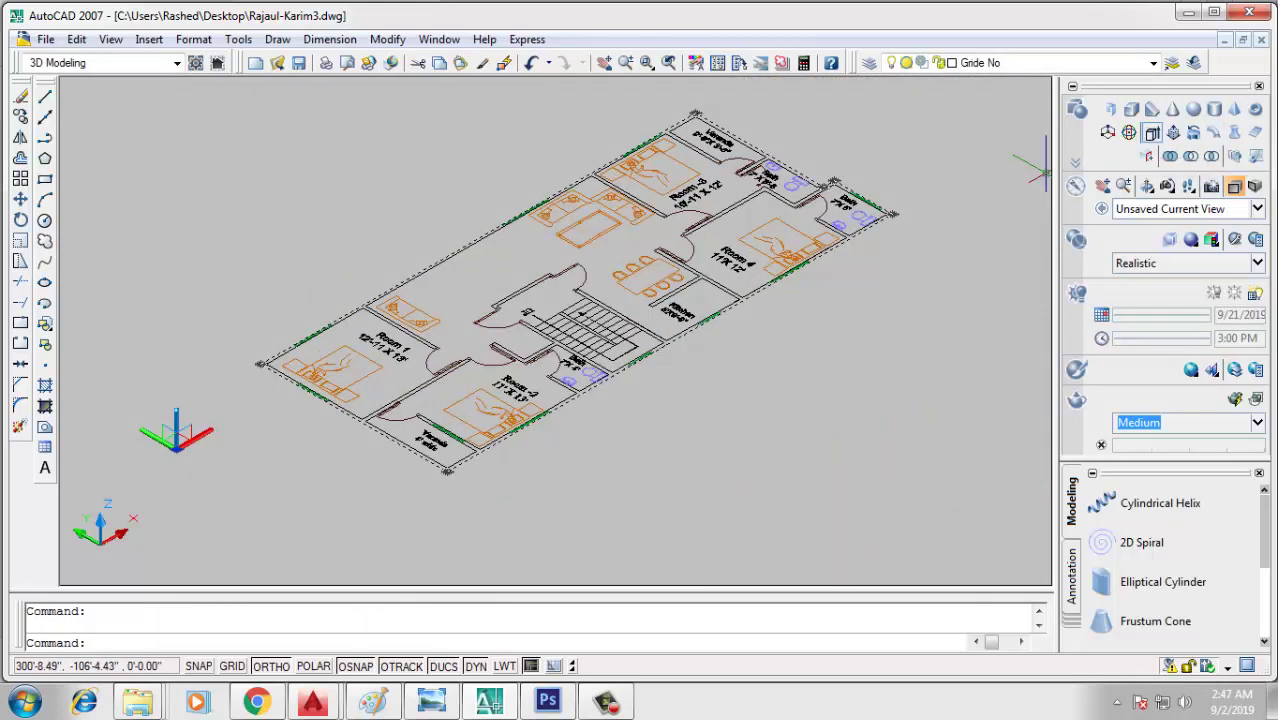
Extrude the perimeter polyline 2' high into a solid floor slab
left_click(1151, 132)
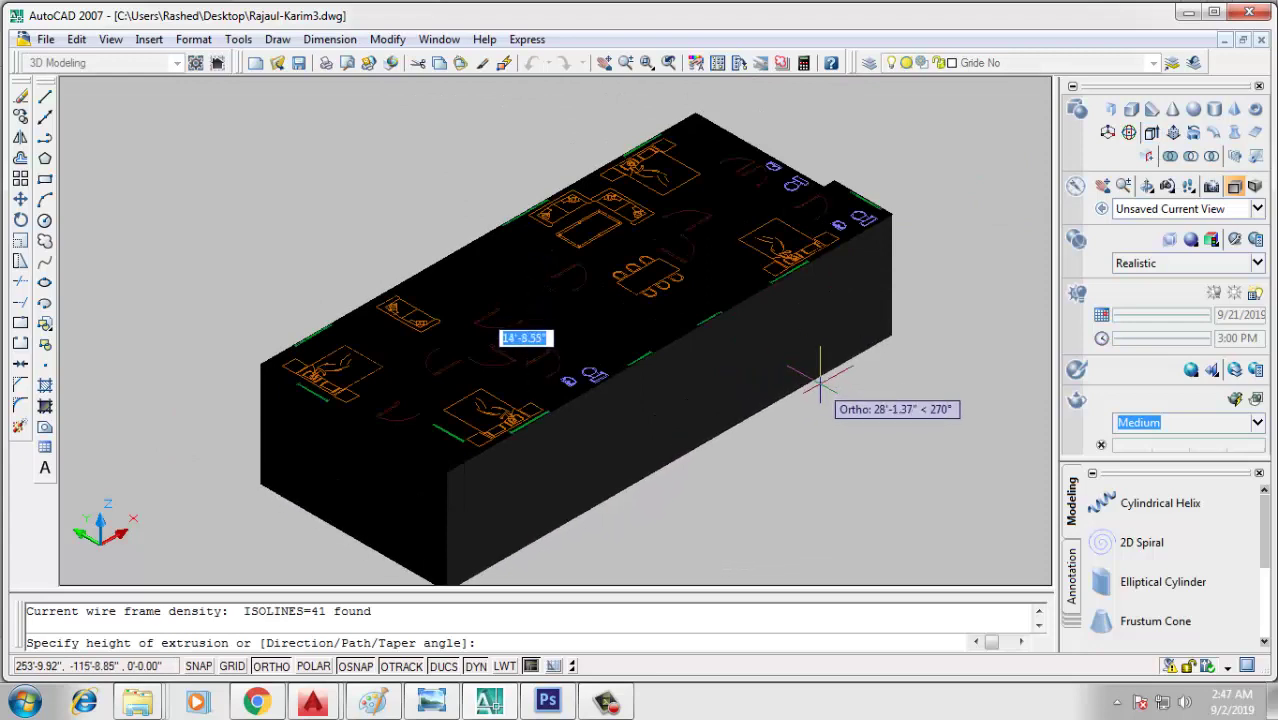
type("2")
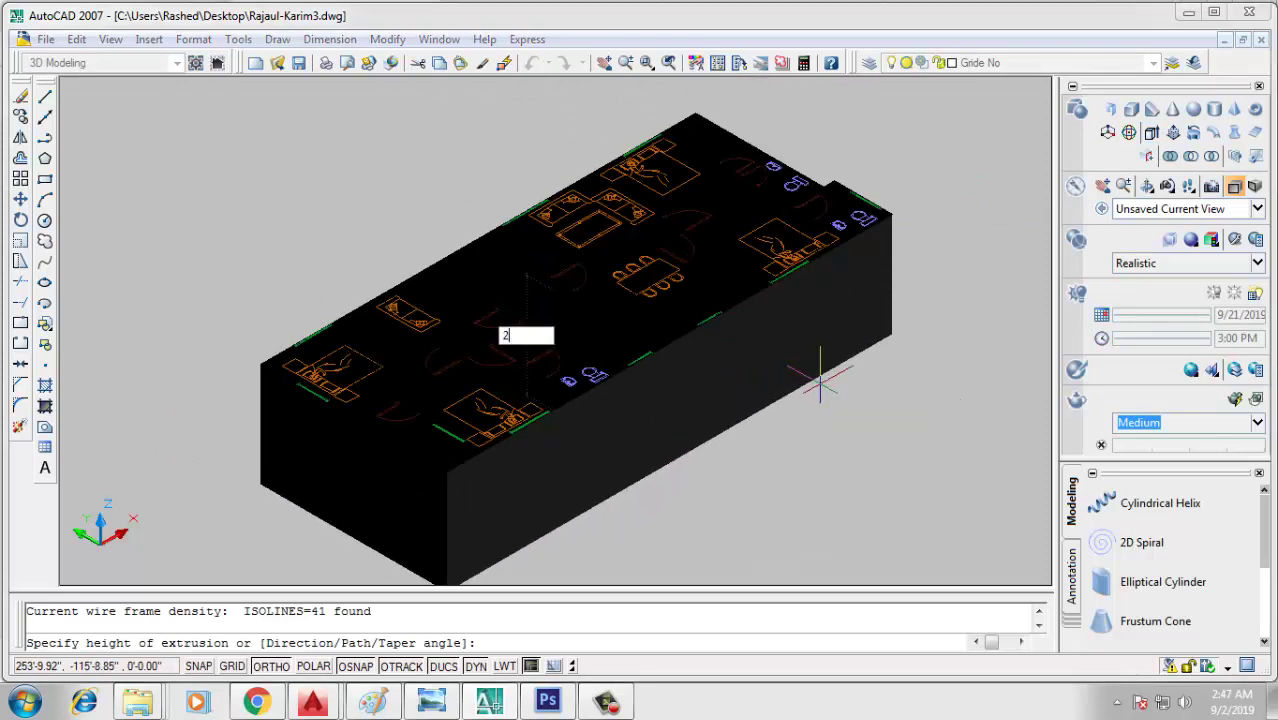
key("Return")
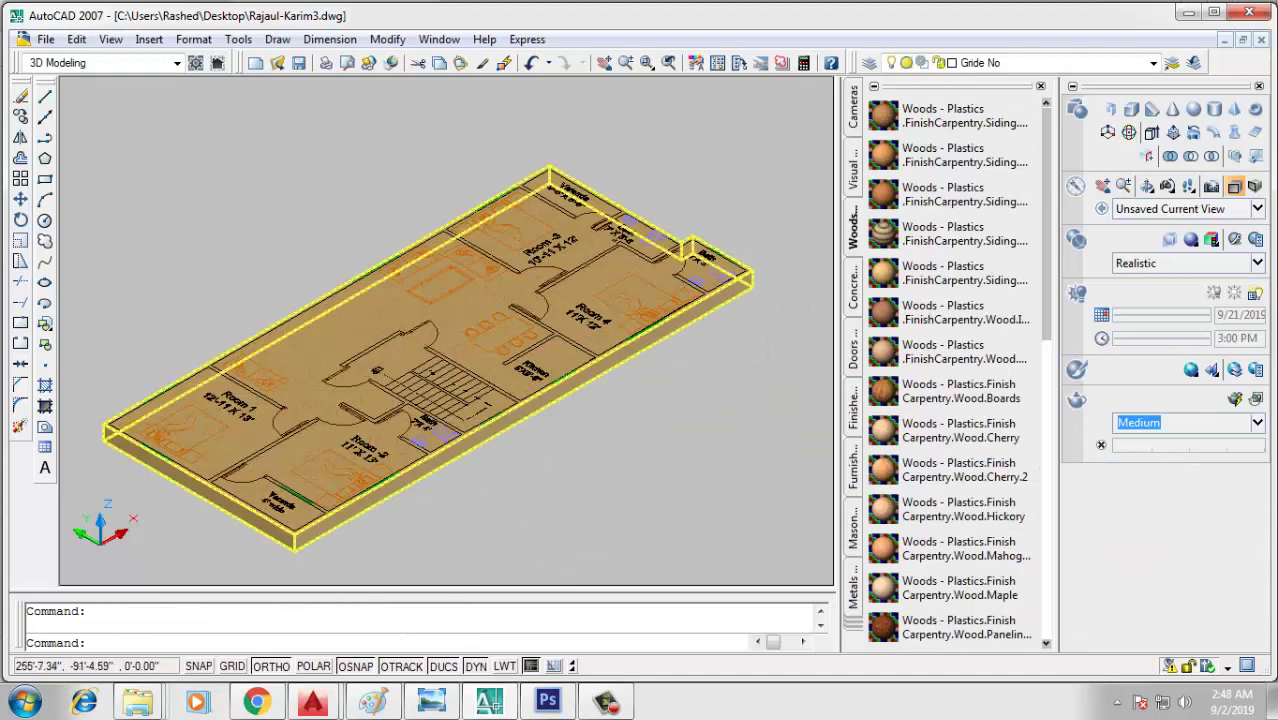
Drop a Woods - Plastics wood material onto the slab and accept the name conflict
scroll(430, 330, "up", 5)
scroll(495, 336, "up", 2)
scroll(495, 336, "up", 2)
scroll(495, 336, "up", 2)
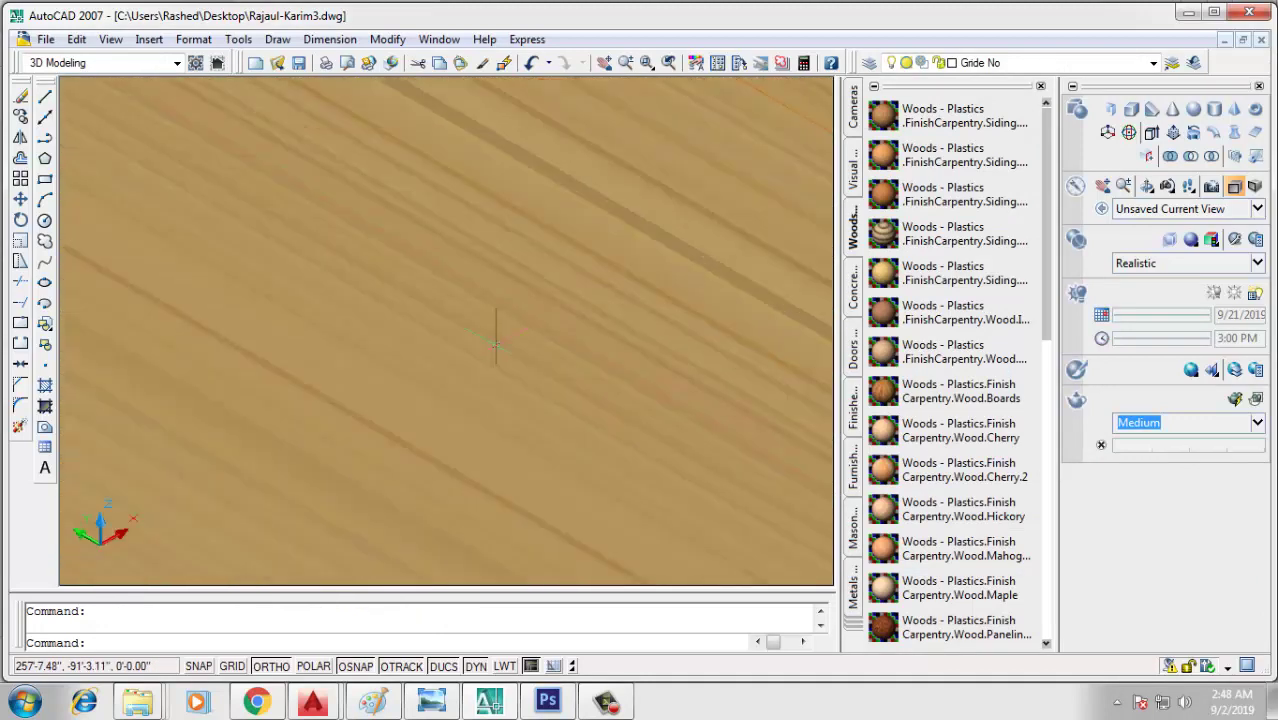
scroll(496, 340, "down", 3)
scroll(495, 336, "down", 3)
scroll(495, 336, "down", 2)
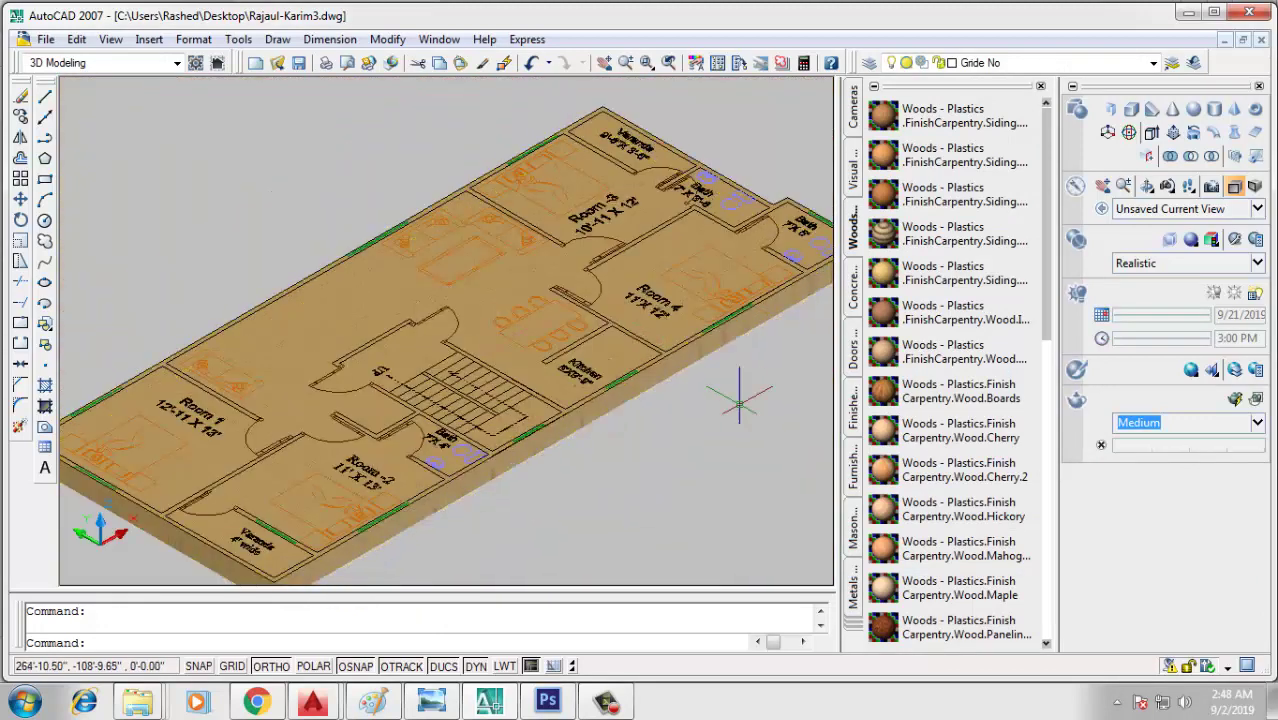
left_click_drag(493, 310, 493, 309)
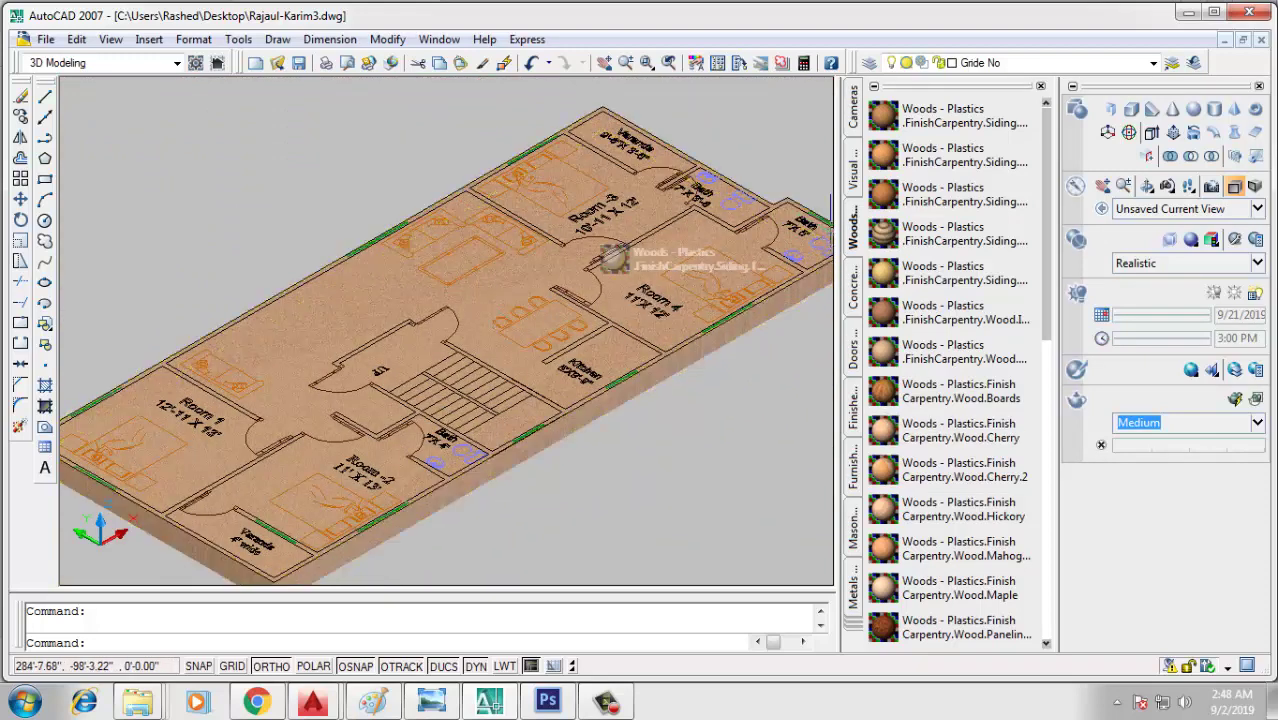
left_click_drag(612, 258, 612, 258)
left_click(578, 391)
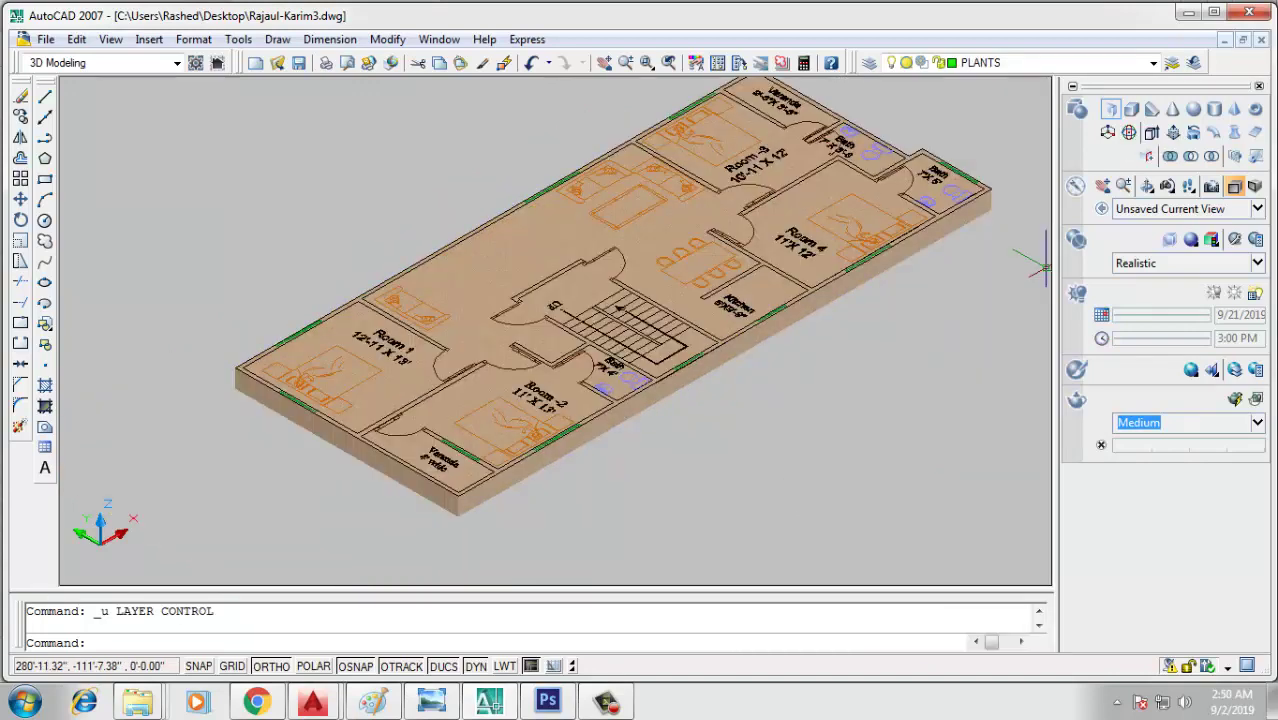
Discard a trial polysolid wall and make RAIL the current layer
left_click(1108, 108)
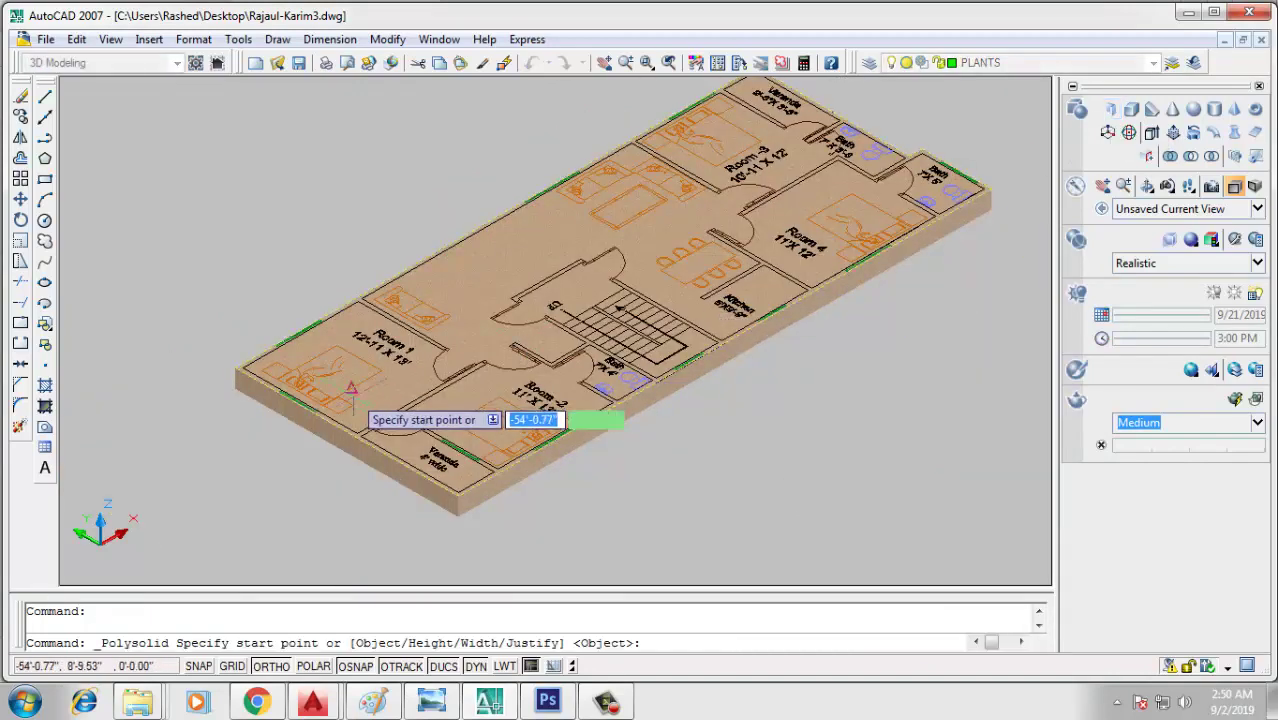
scroll(240, 365, "up", 3)
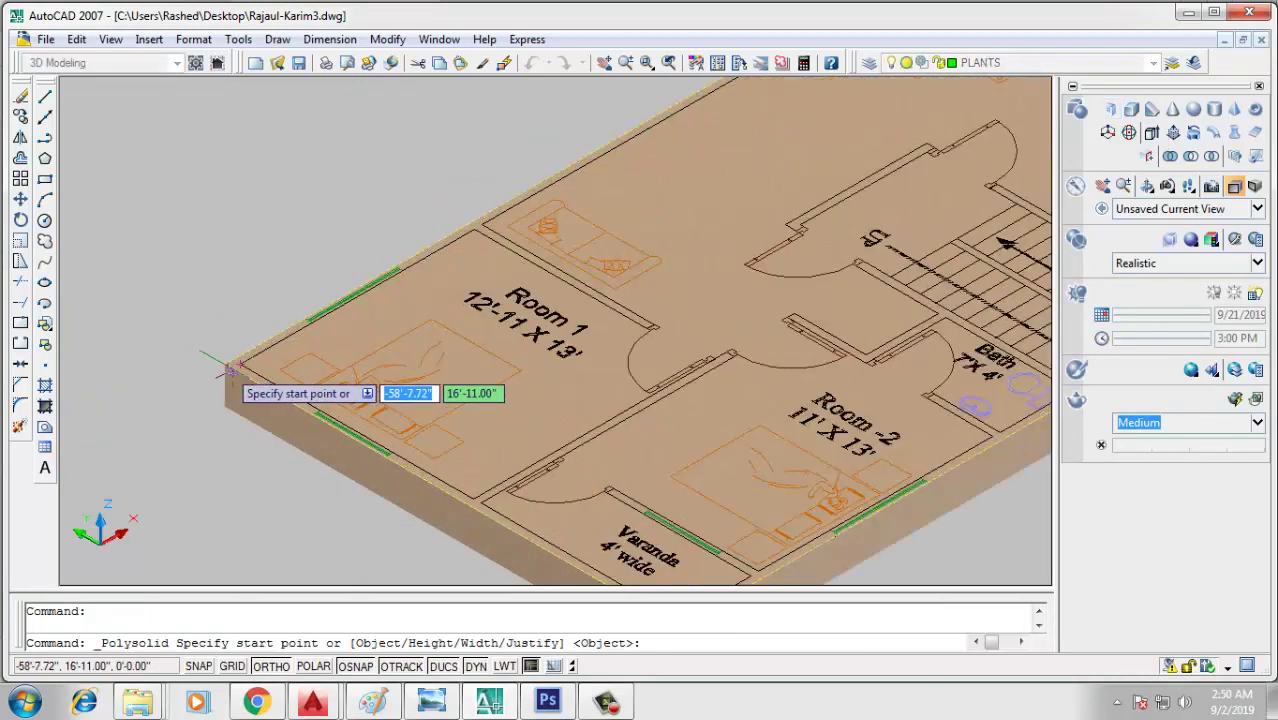
left_click(226, 362)
scroll(194, 376, "down", 3)
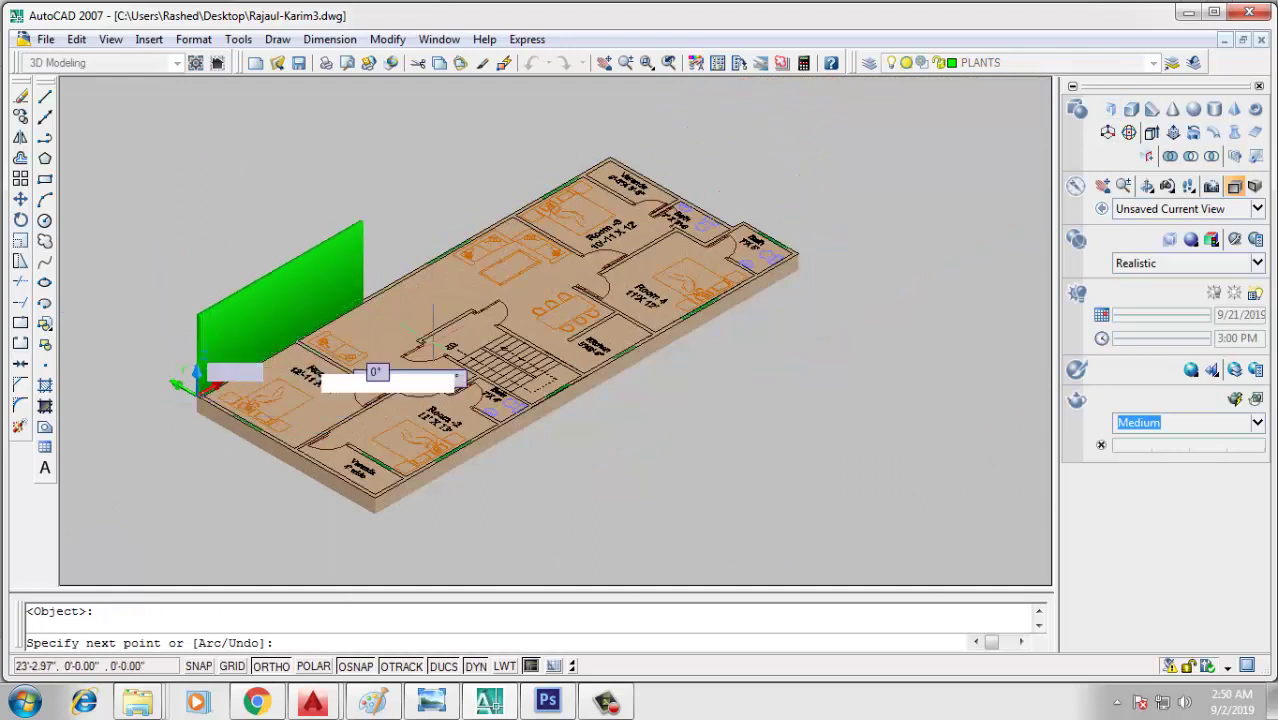
key("Escape")
left_click(1060, 62)
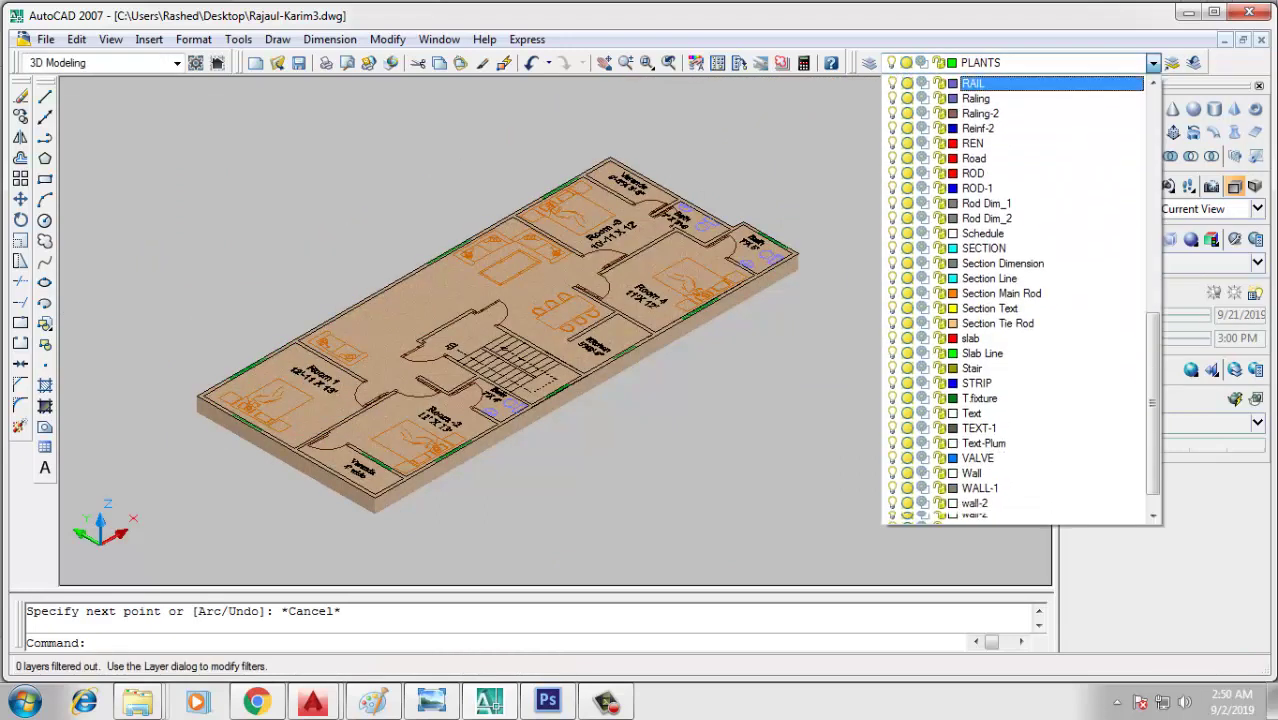
left_click(961, 186)
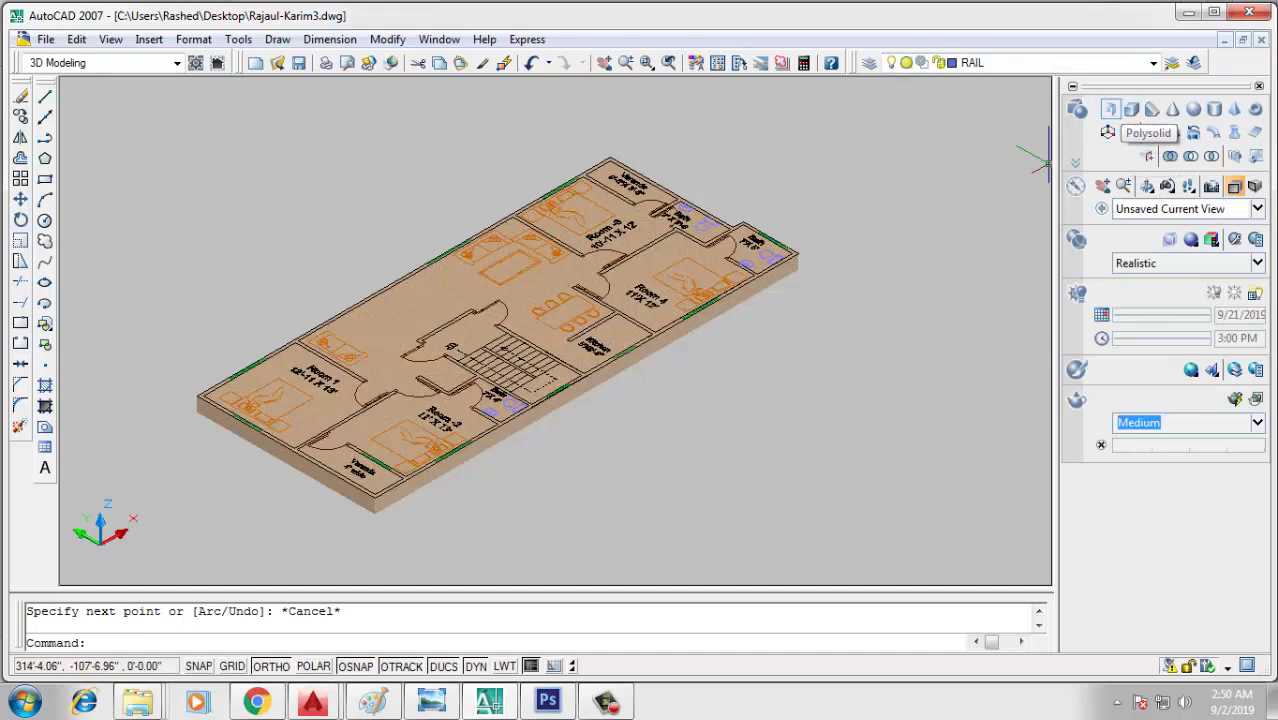
Run polysolid walls from the slab corner to the far corner and back to the Varanda
left_click(1110, 109)
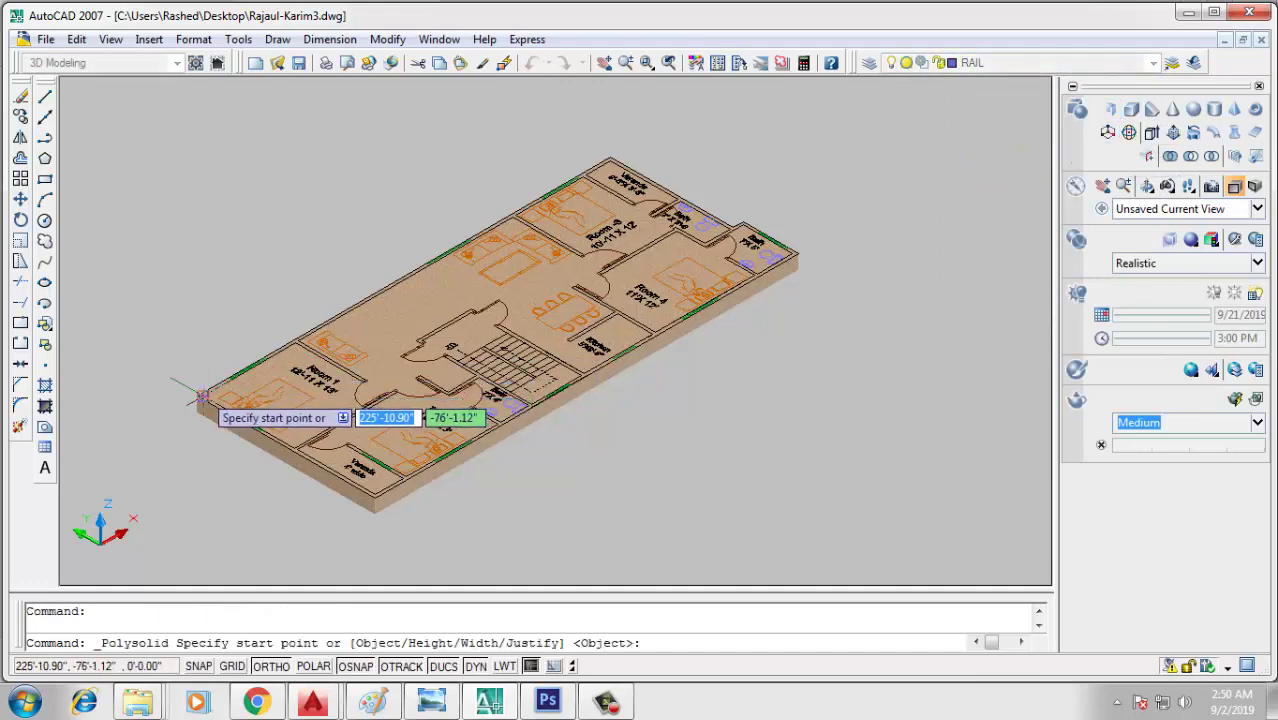
scroll(202, 395, "up", 2)
scroll(200, 395, "up", 2)
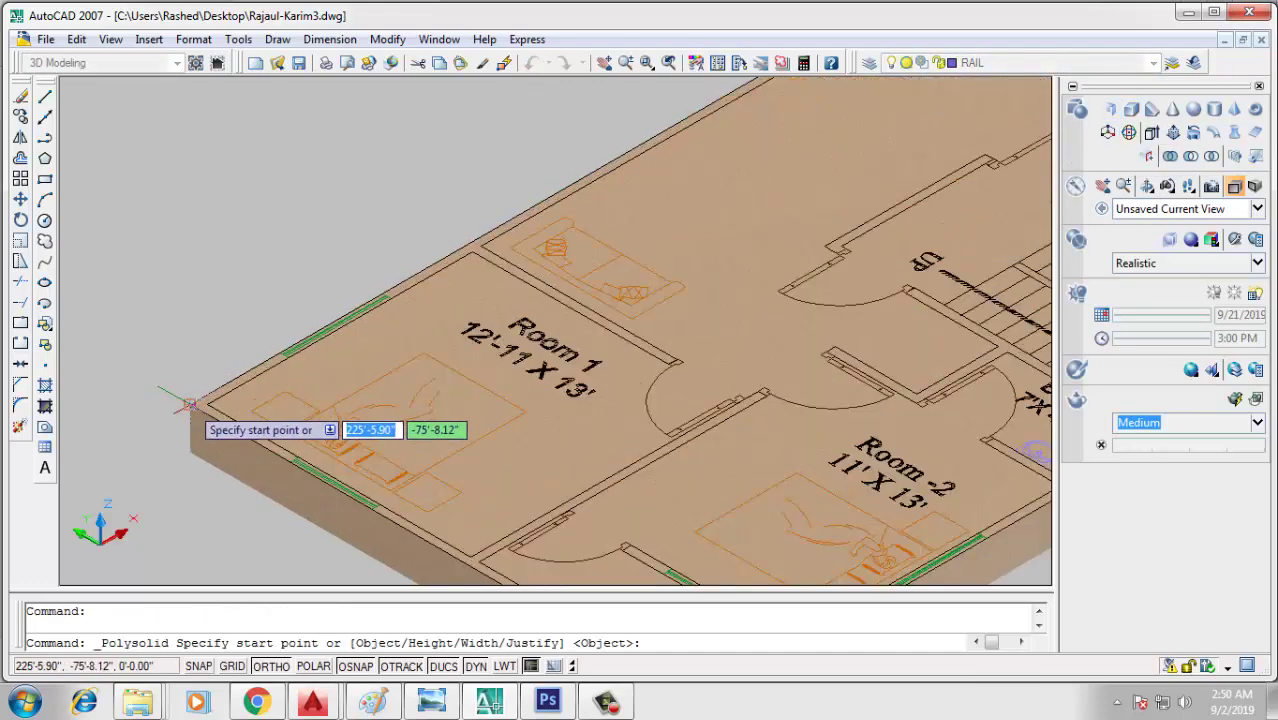
left_click(194, 405)
scroll(192, 412, "down", 5)
scroll(551, 265, "up", 2)
scroll(600, 200, "up", 2)
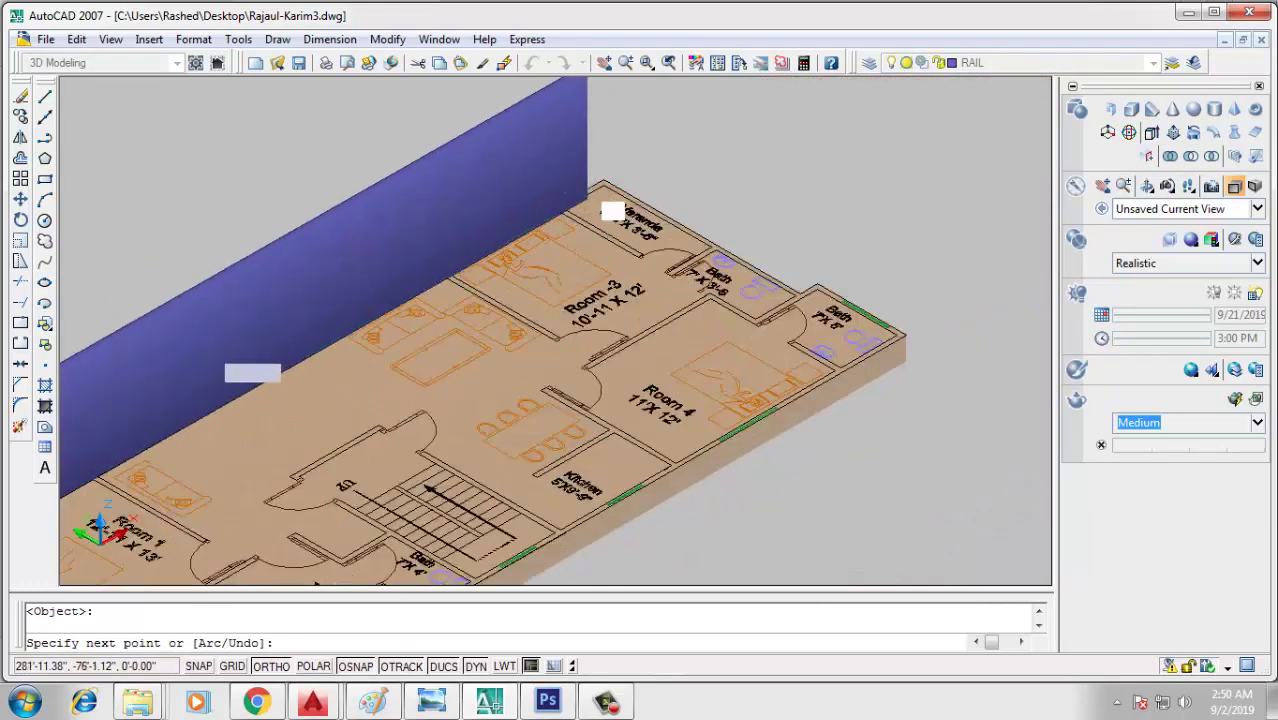
scroll(607, 160, "up", 2)
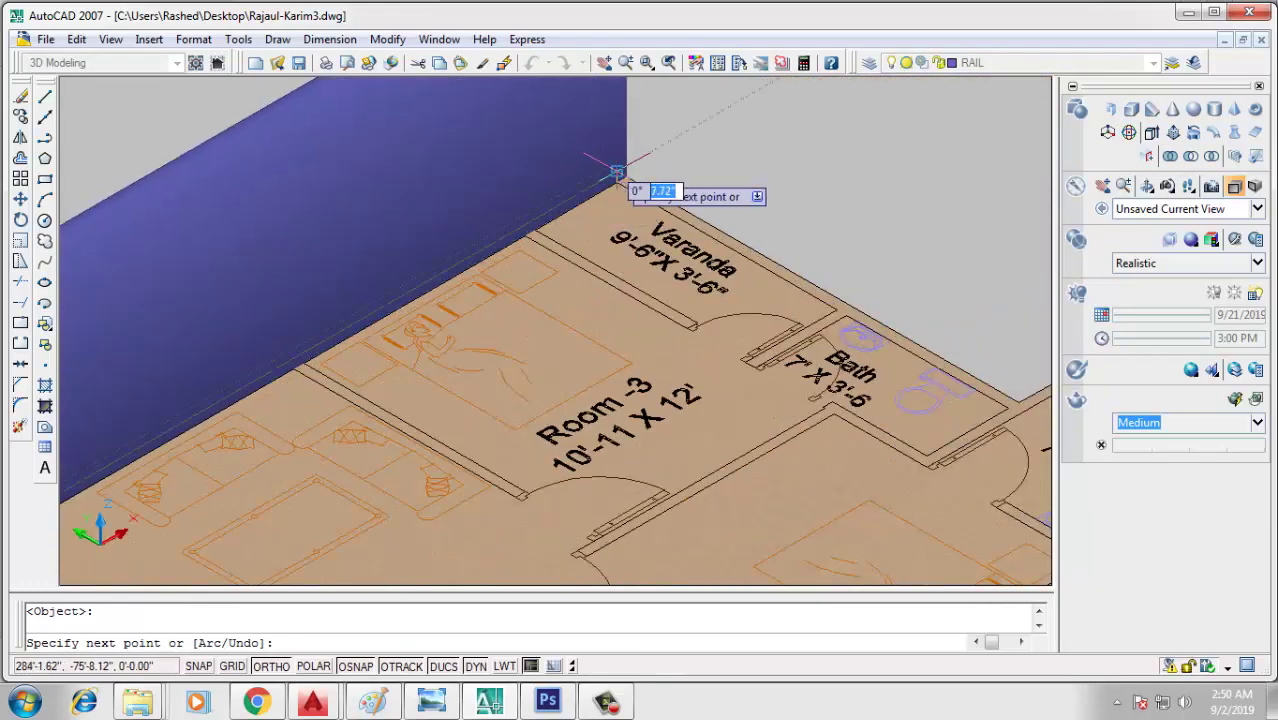
scroll(590, 170, "down", 2)
scroll(845, 300, "up", 2)
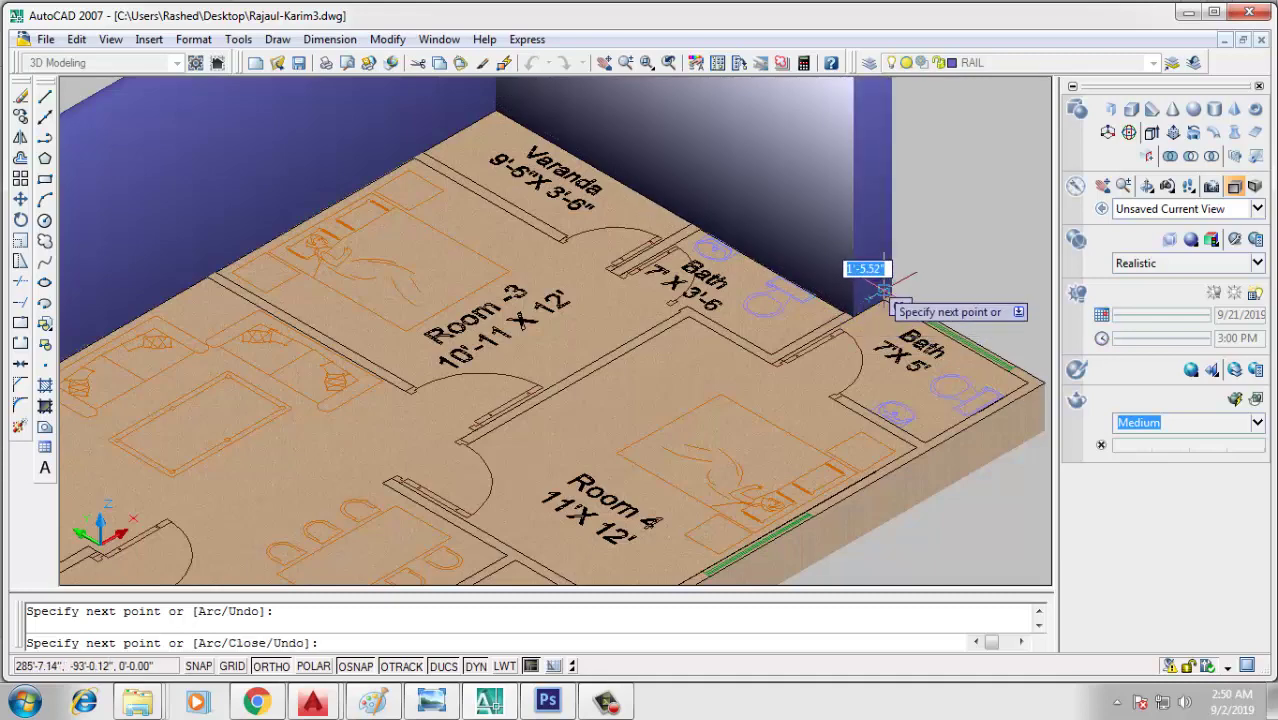
left_click(853, 305)
scroll(800, 330, "down", 2)
scroll(910, 350, "up", 1)
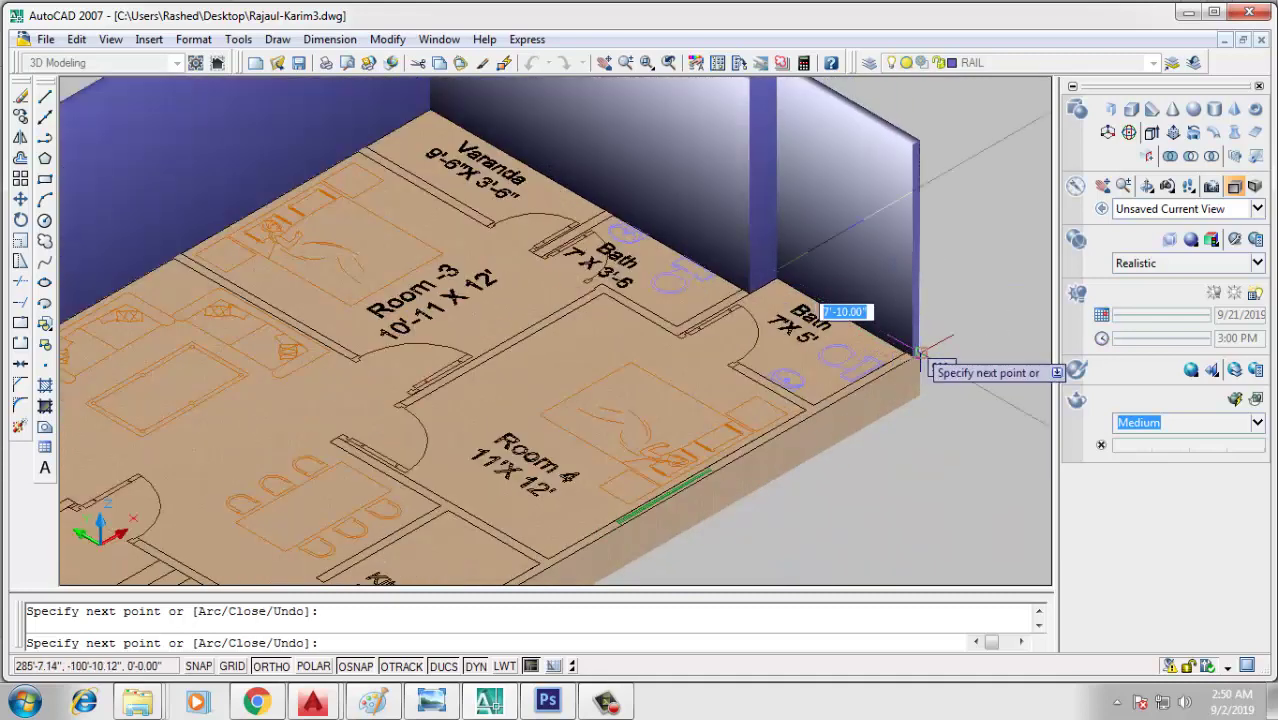
scroll(930, 252, "down", 3)
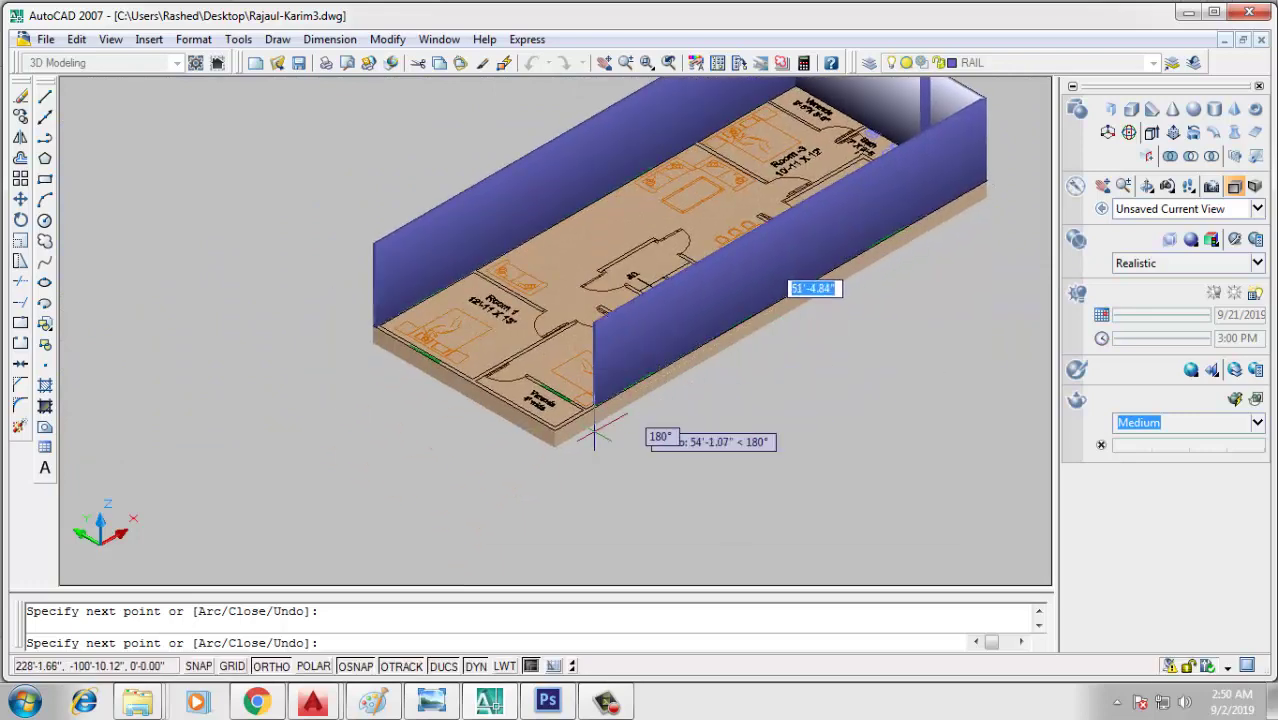
scroll(556, 433, "up", 3)
scroll(560, 432, "up", 2)
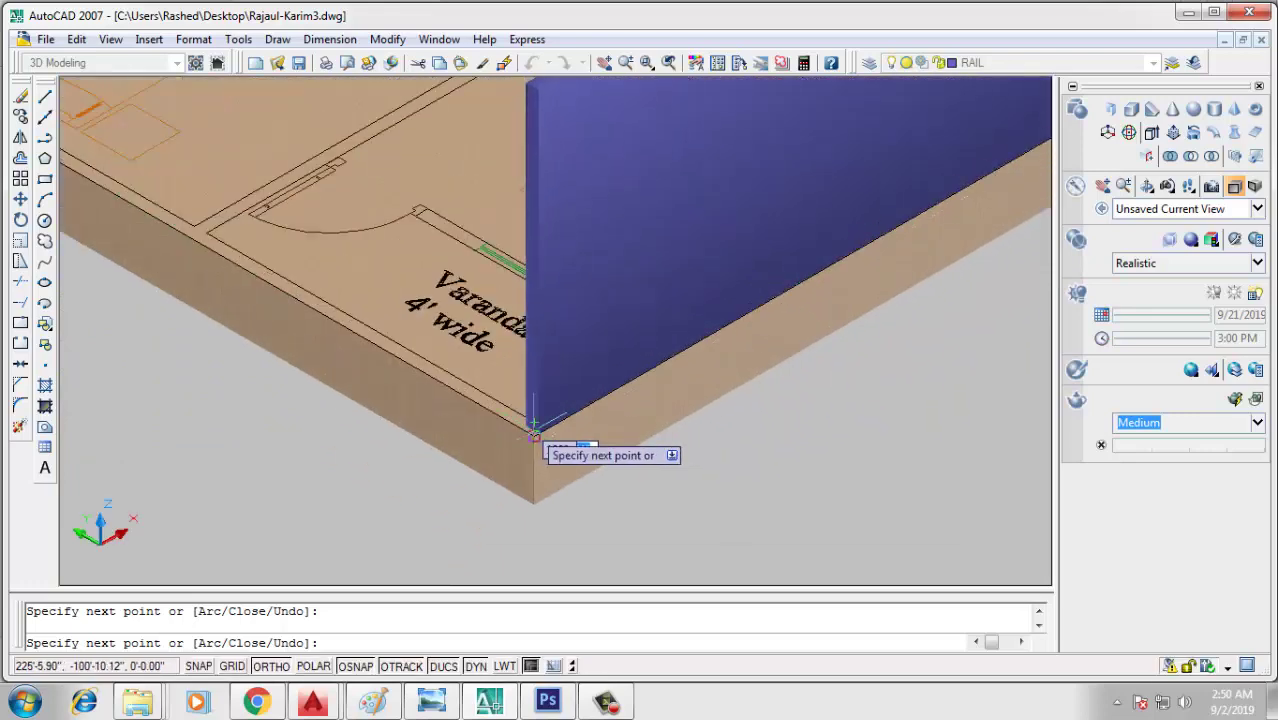
left_click(534, 432)
scroll(688, 410, "down", 2)
scroll(682, 425, "down", 1)
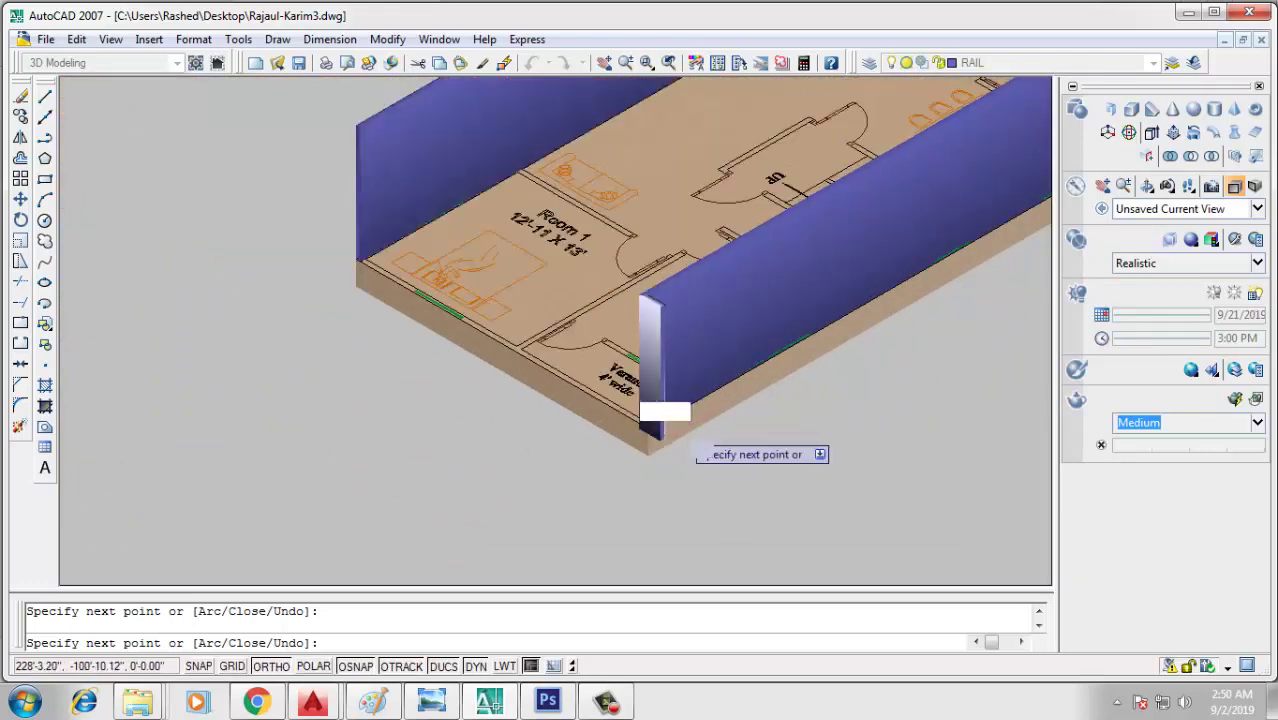
scroll(650, 410, "up", 3)
scroll(425, 318, "down", 3)
scroll(565, 330, "up", 3)
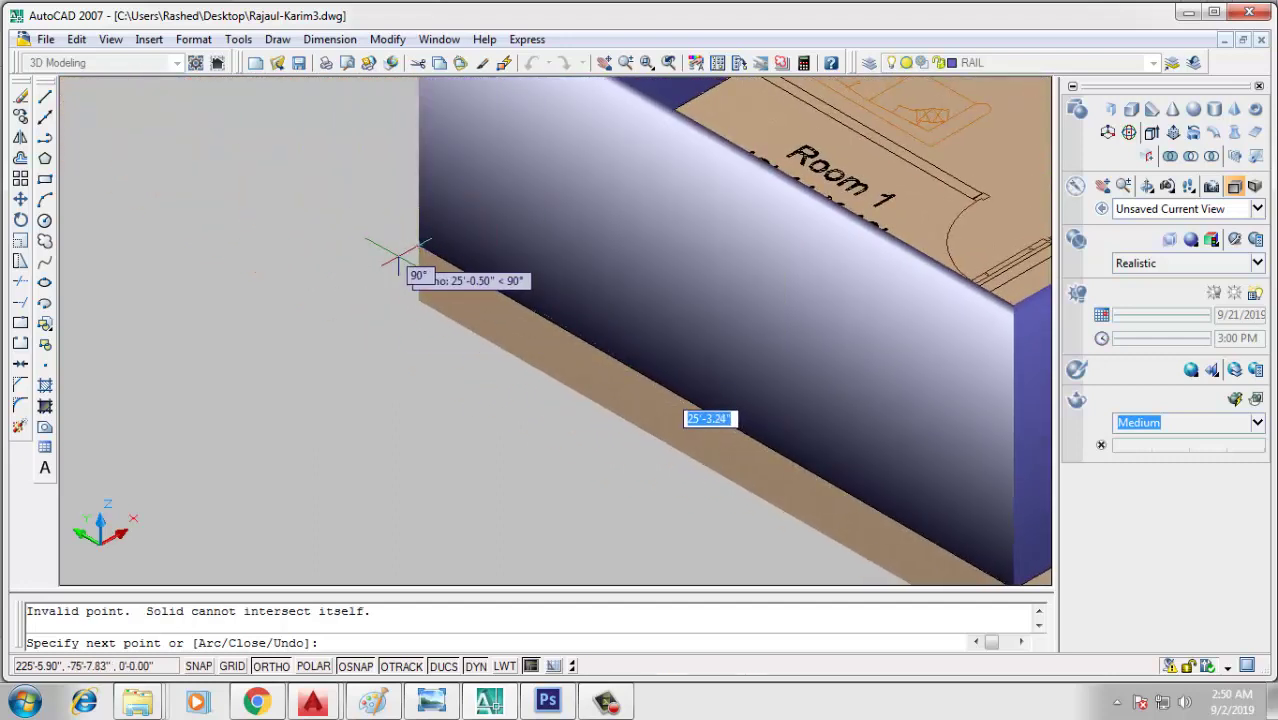
key("Return")
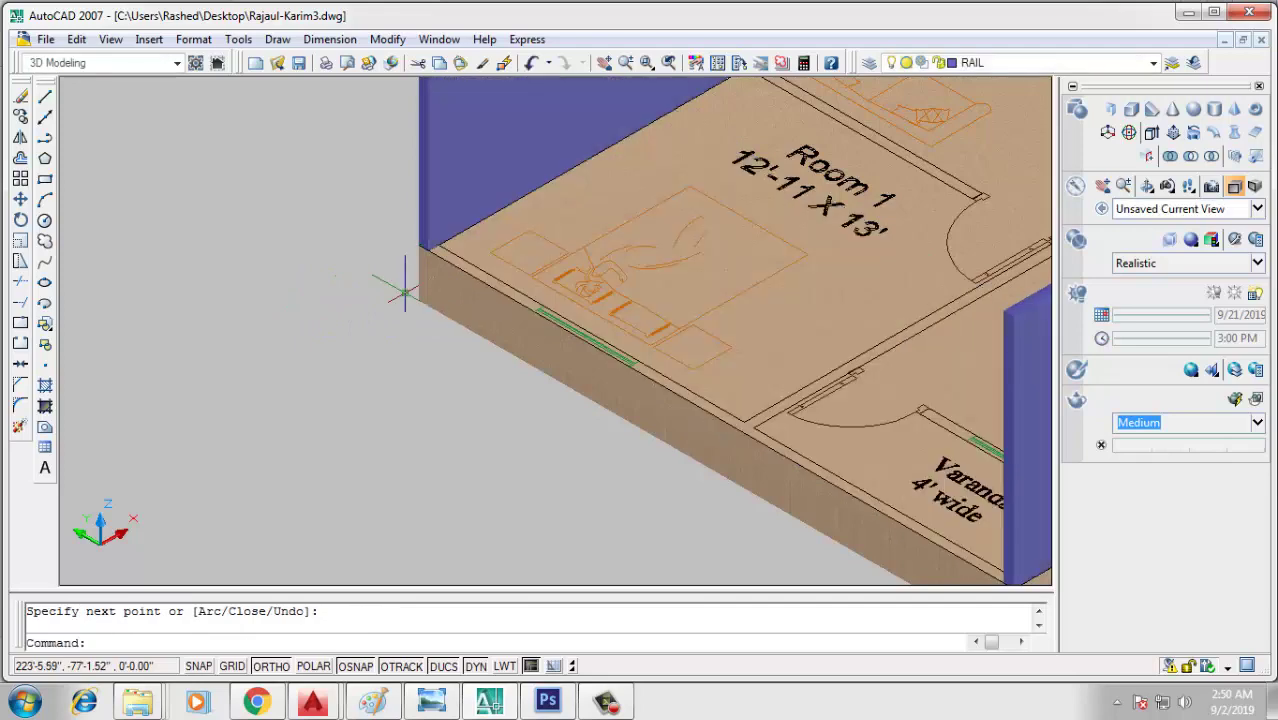
scroll(1040, 210, "down", 3)
scroll(1045, 201, "up", 3)
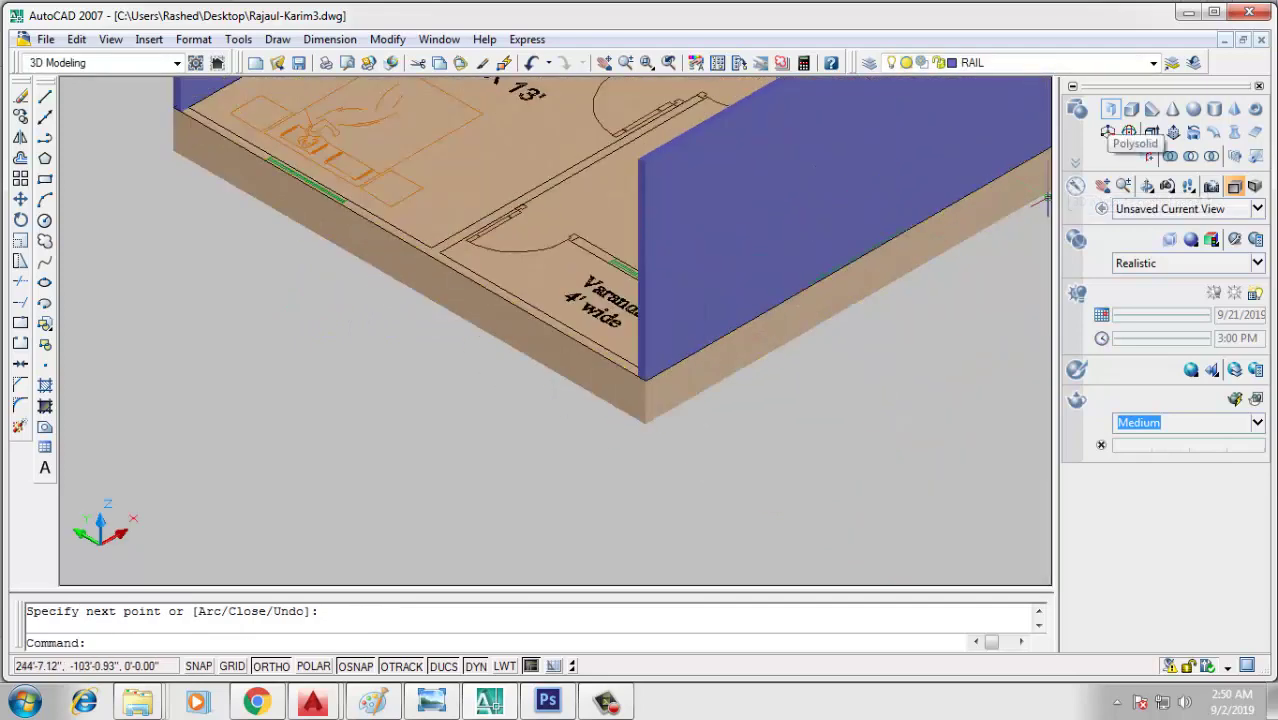
Draw the end wall from the slab's front corner to close the perimeter
left_click(1108, 132)
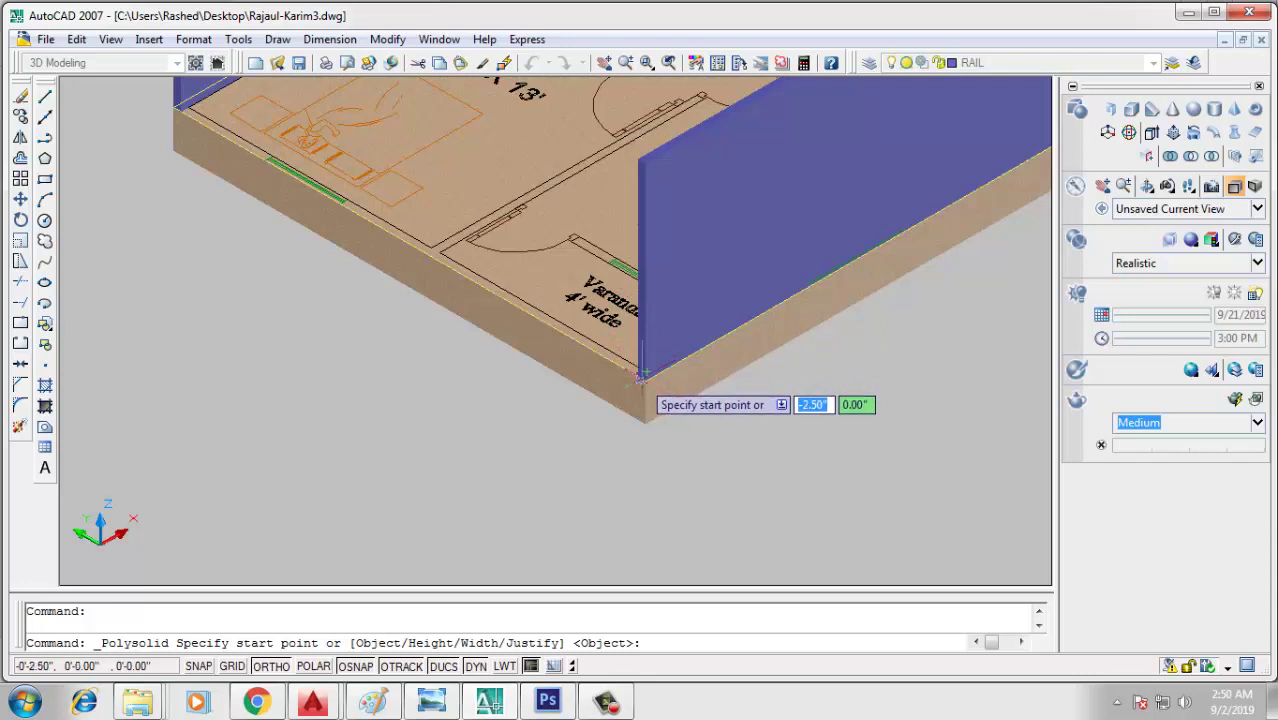
left_click(646, 378)
middle_click_drag(470, 320, 640, 455)
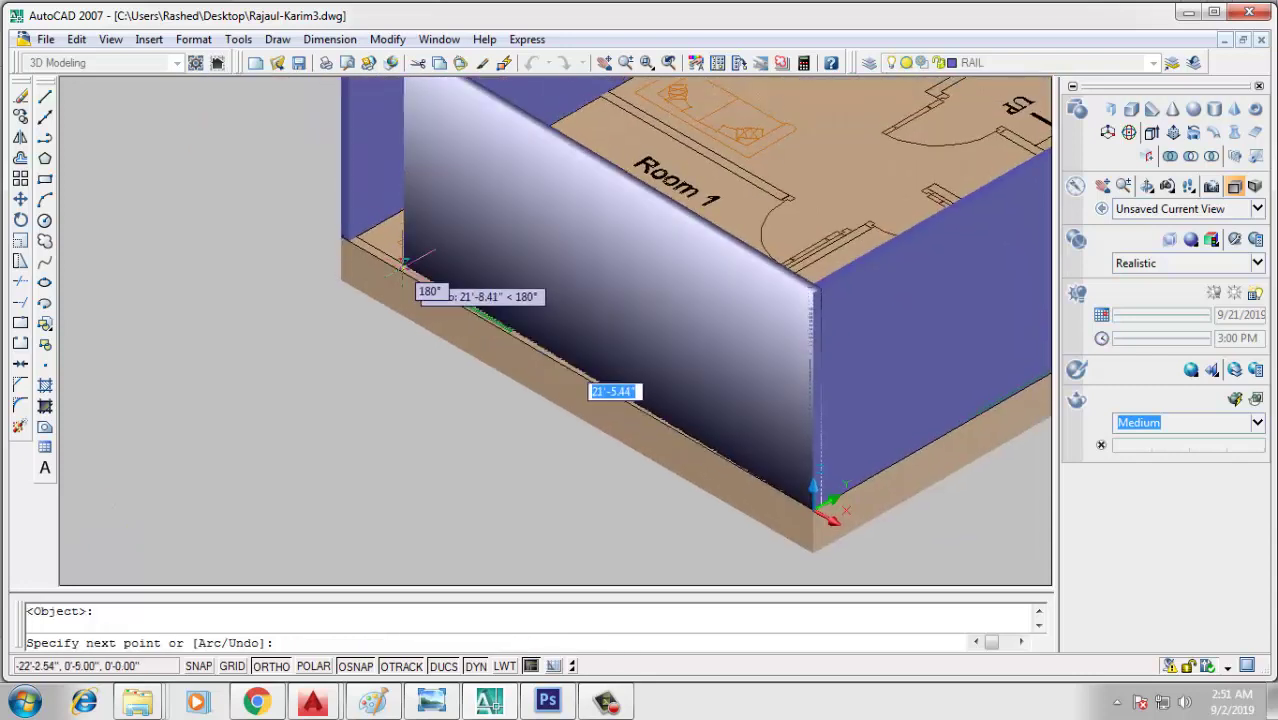
right_click(342, 224)
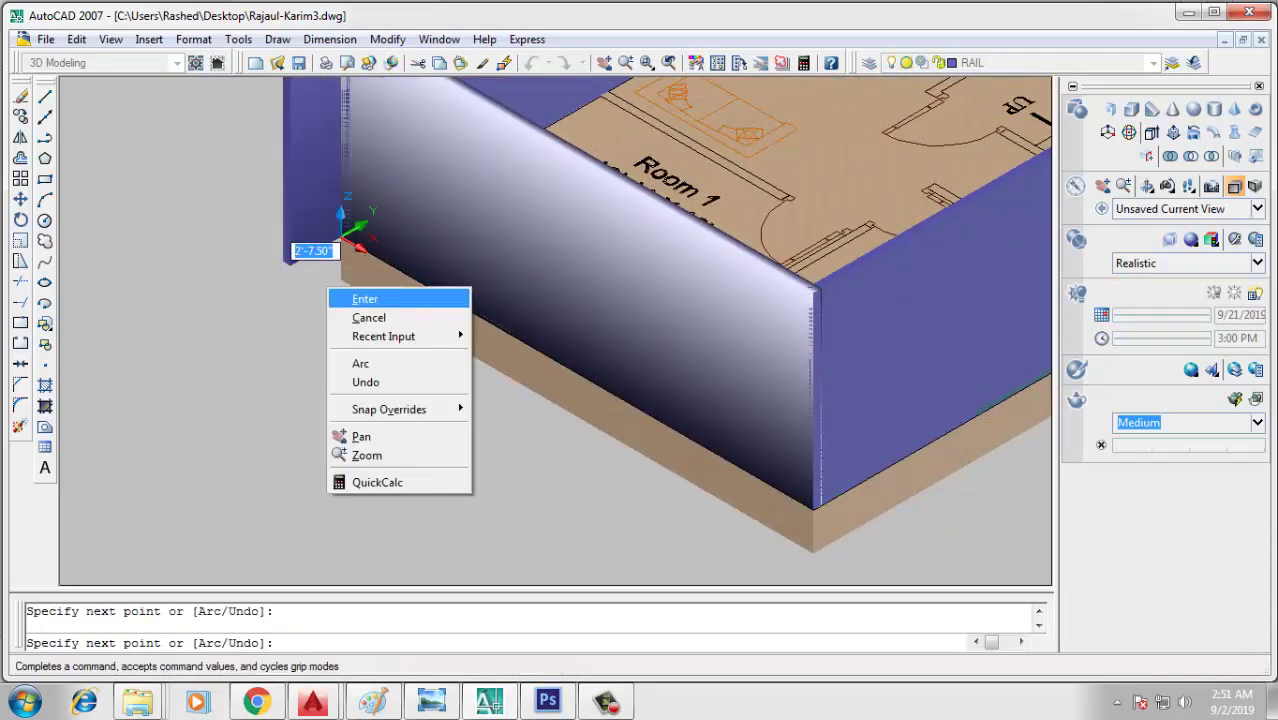
left_click(360, 294)
scroll(335, 290, "down", 2)
scroll(300, 390, "down", 2)
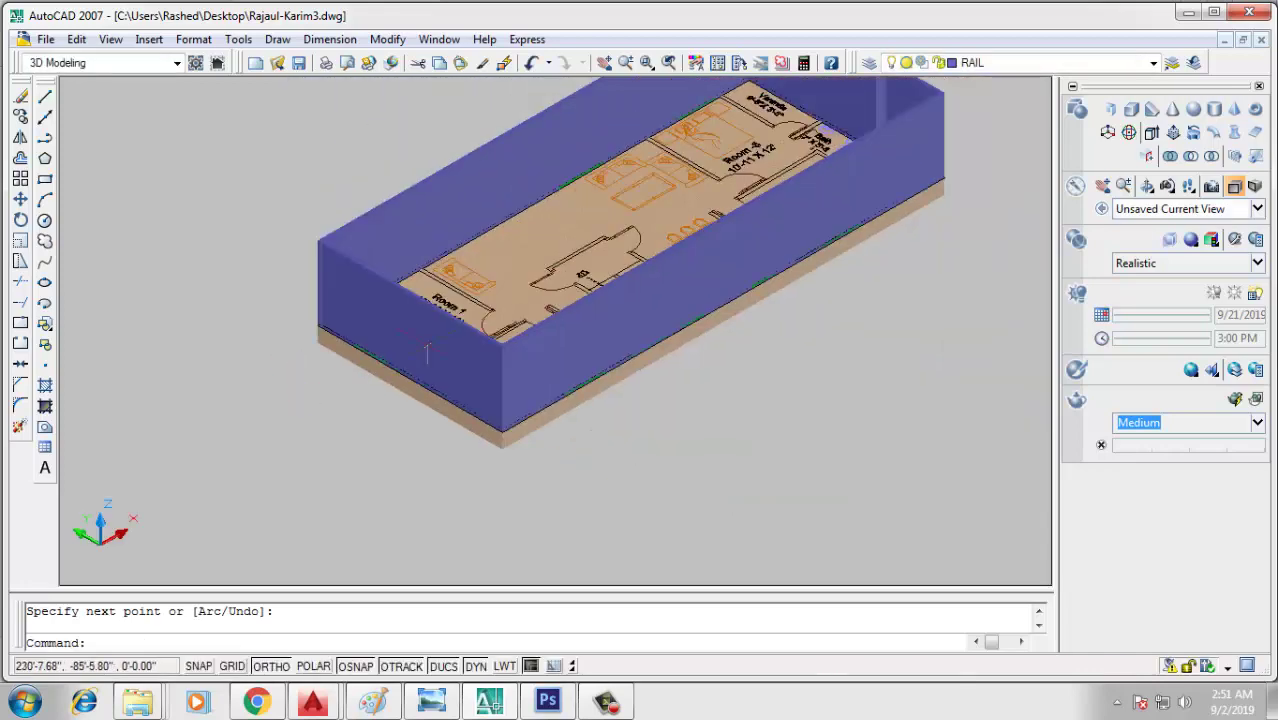
scroll(744, 341, "up", 2)
middle_click_drag(744, 341, 452, 296)
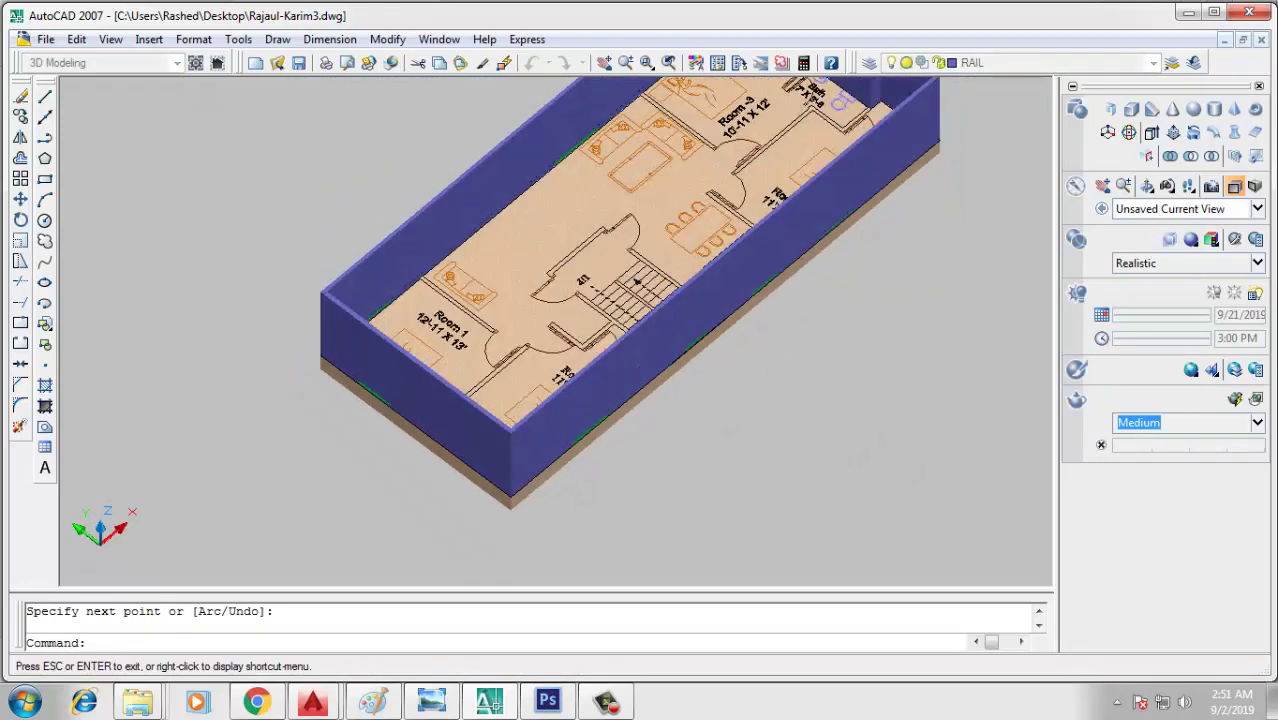
Draw a partition wall from the outer wall to the Room 1 doorway
scroll(452, 296, "up", 2)
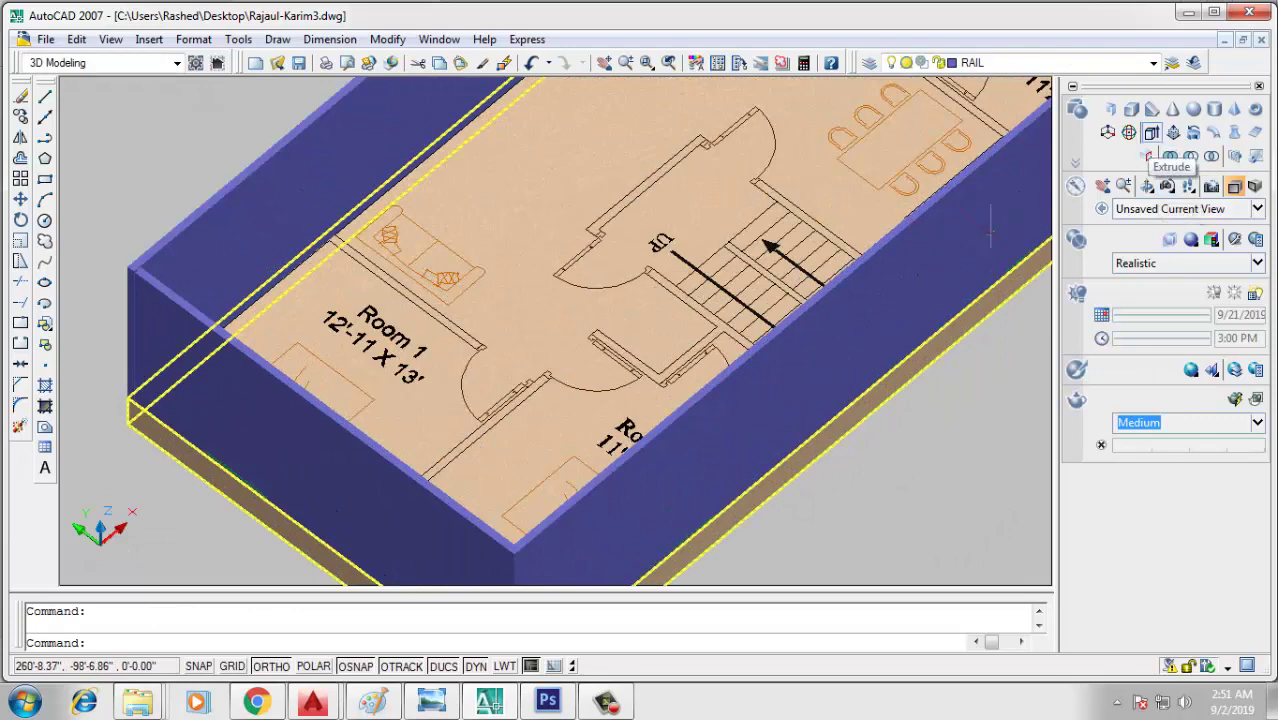
left_click(1110, 108)
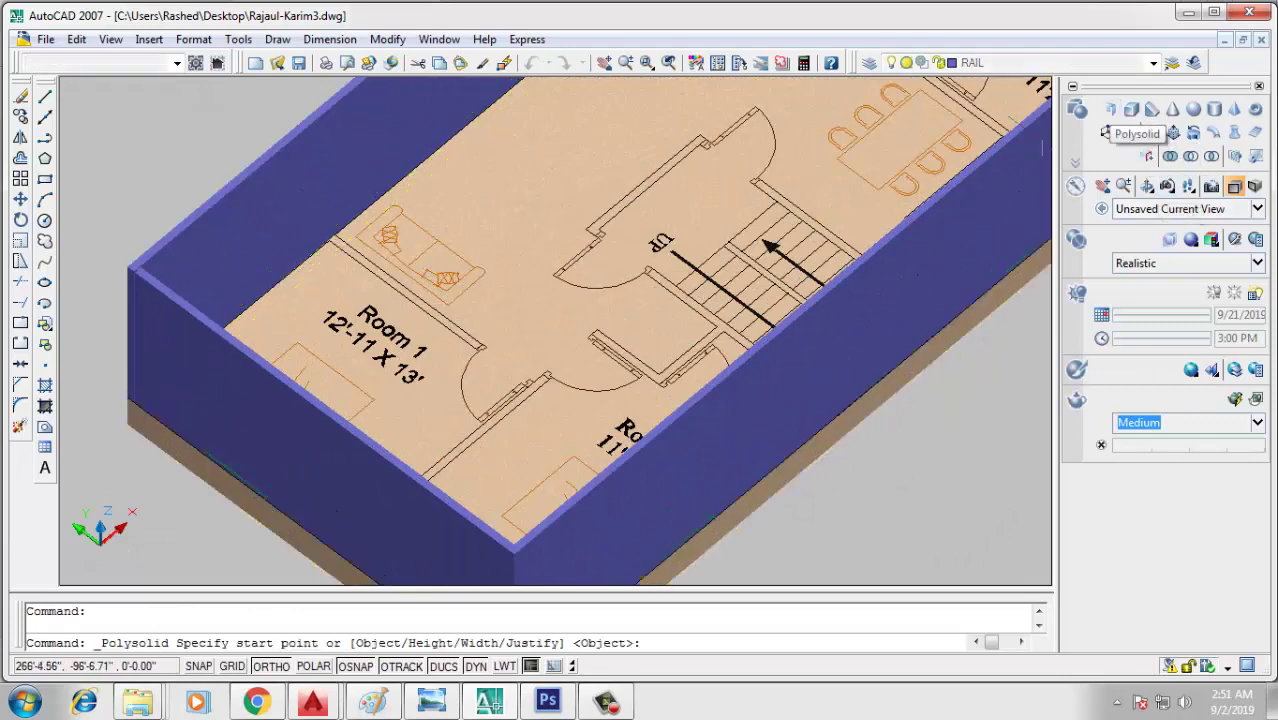
left_click(354, 236)
key("Escape")
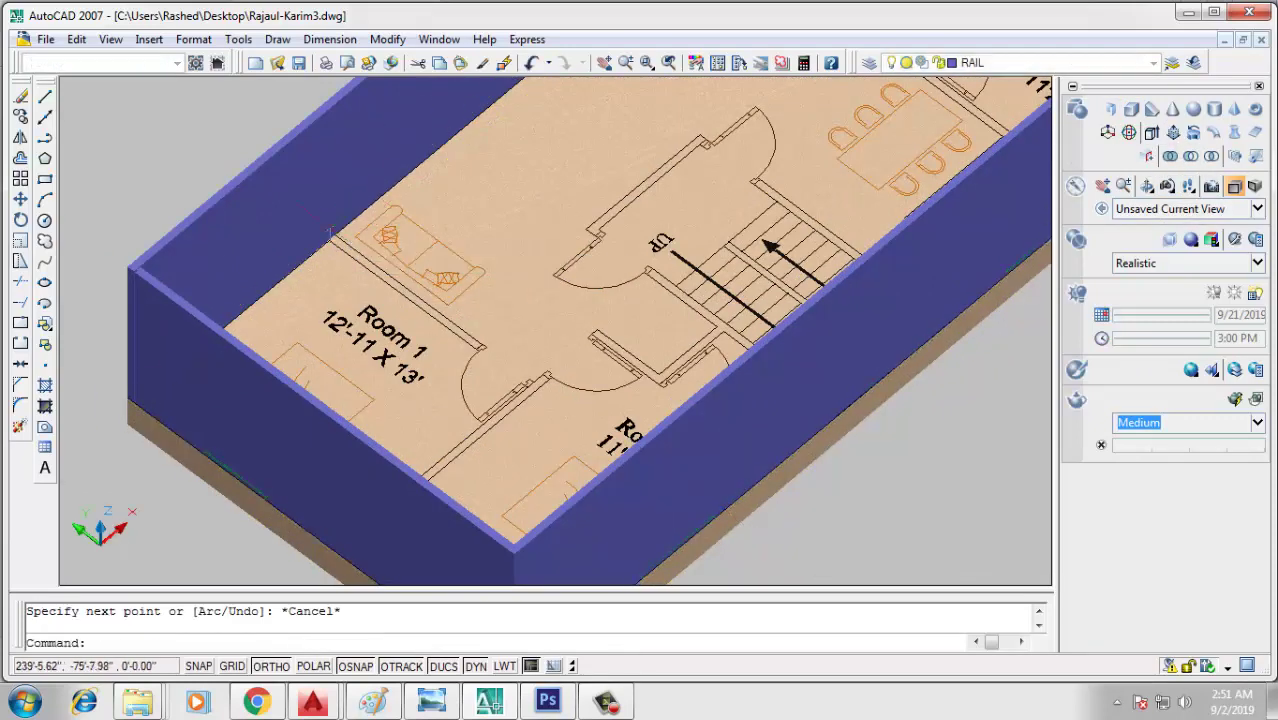
key("Return")
left_click(335, 236)
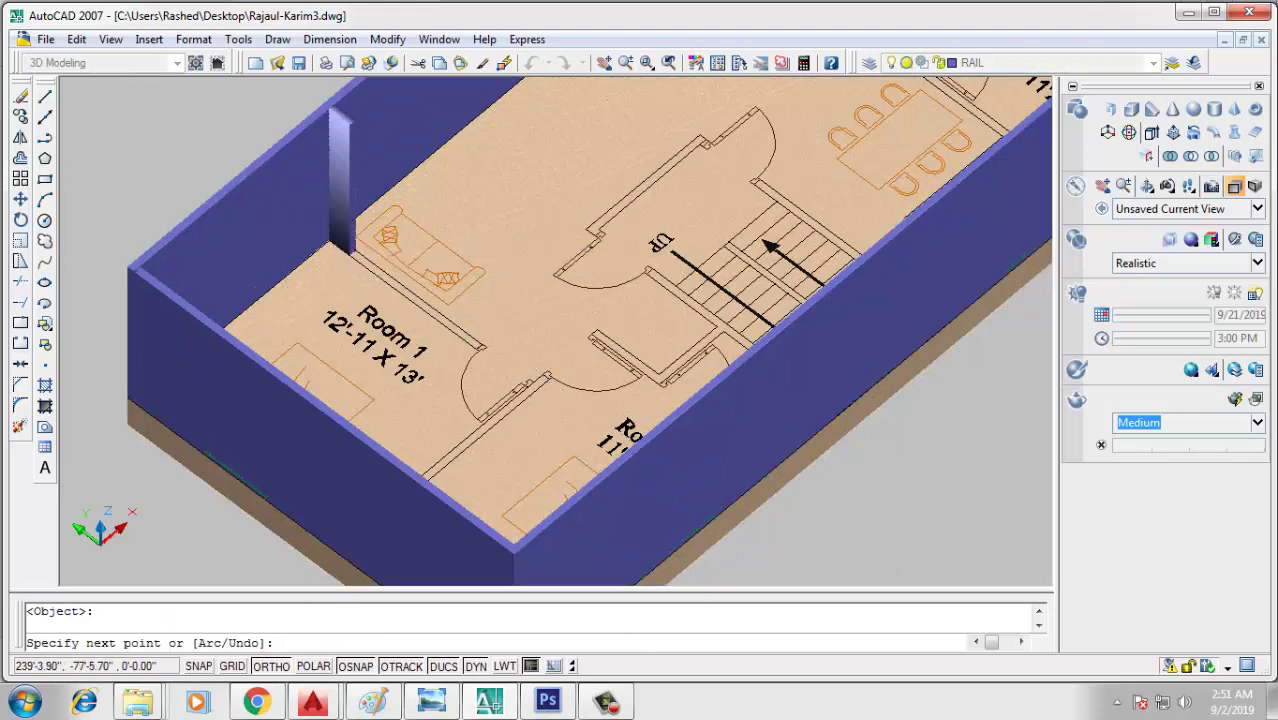
scroll(486, 362, "up", 2)
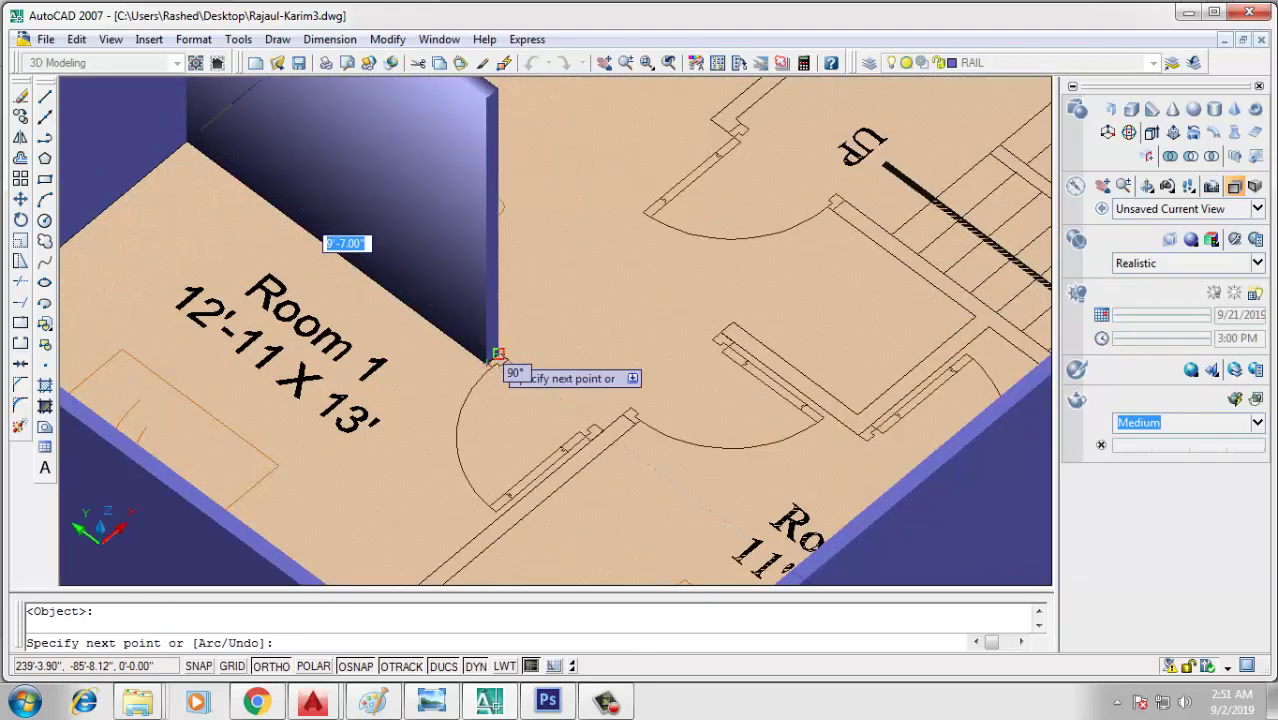
left_click(497, 352)
key("Return")
key("Return")
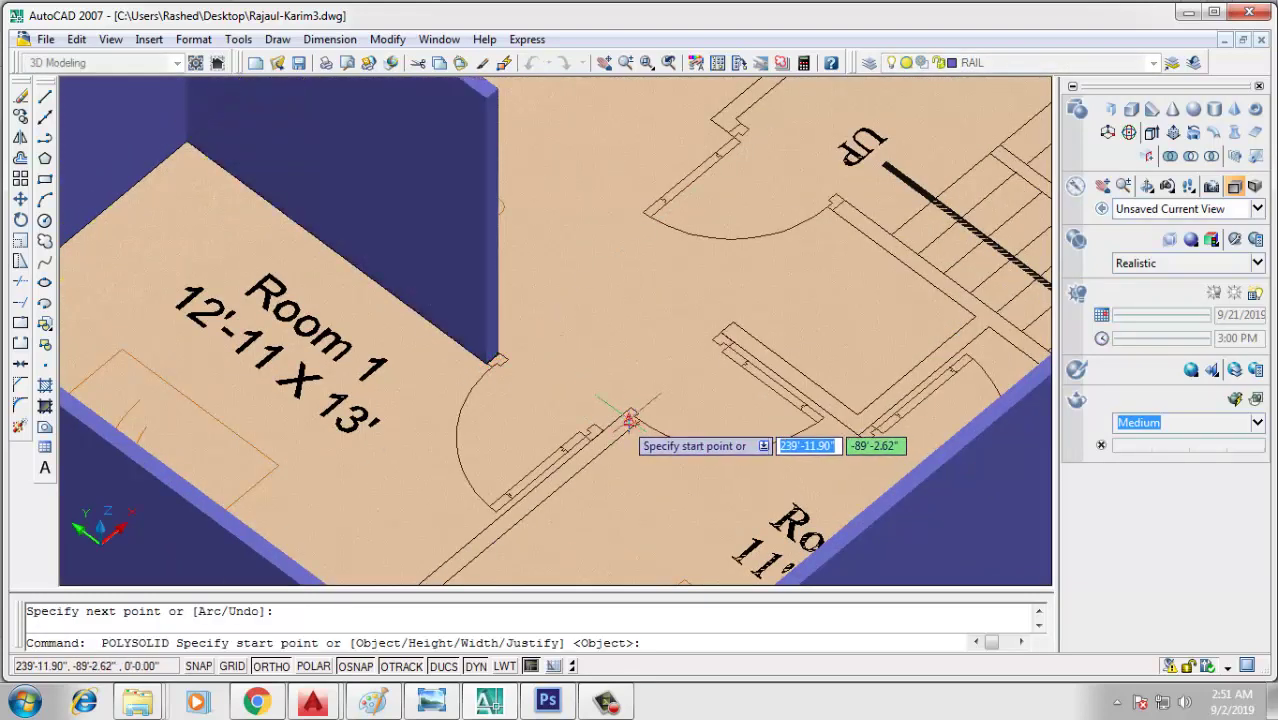
Add a partition wall on the other side of the Room 1 doorway
left_click(634, 421)
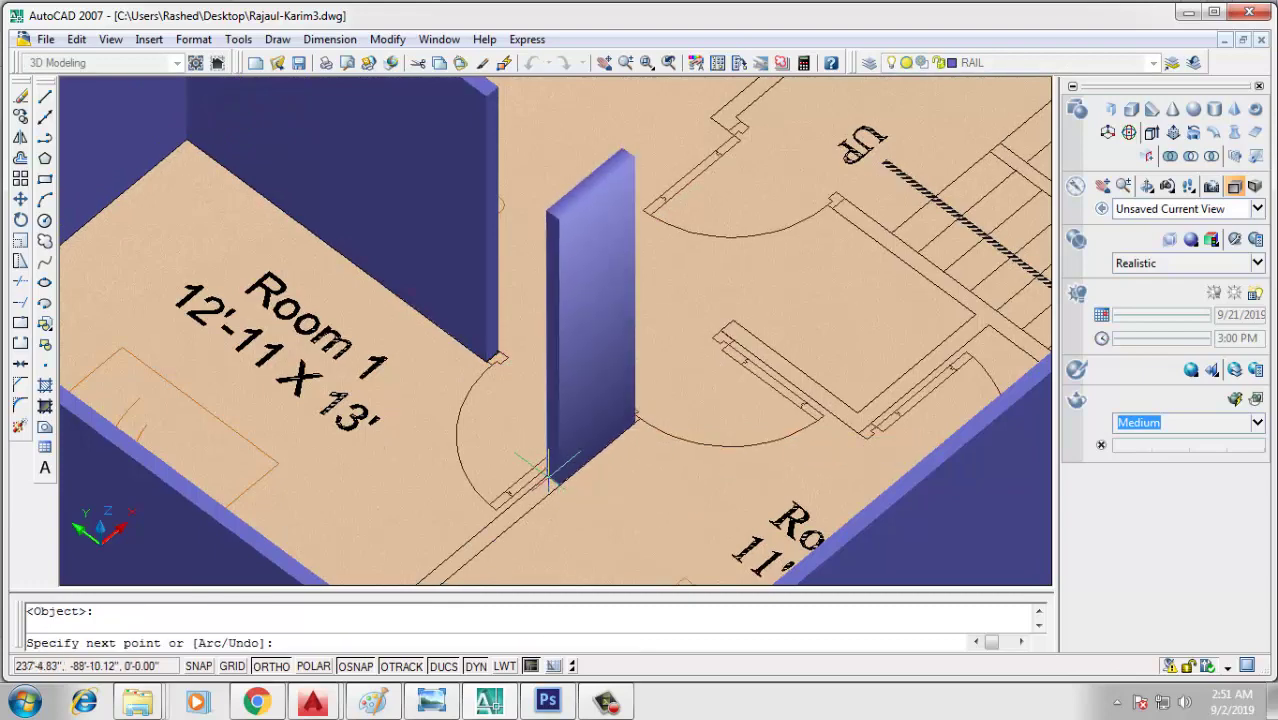
scroll(575, 430, "up", 2)
mouse_move(603, 395)
middle_mouse_down()
mouse_move(492, 451)
mouse_move(383, 323)
mouse_move(383, 260)
middle_mouse_up()
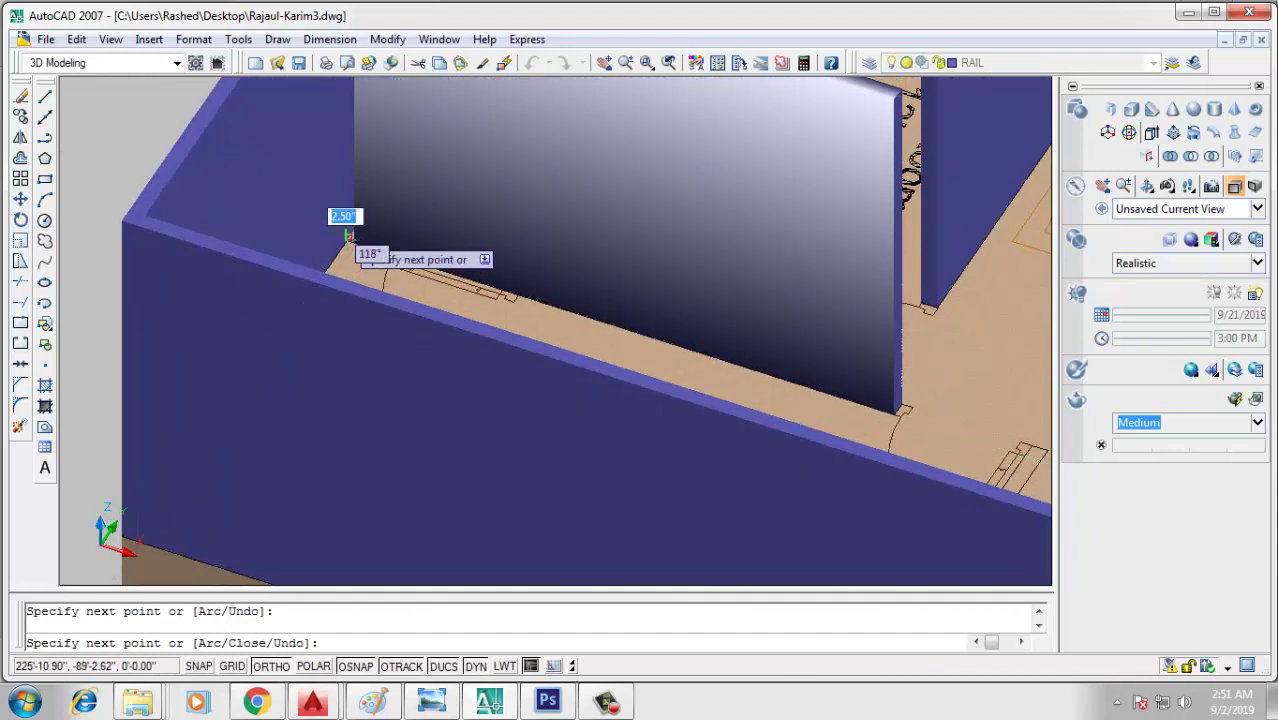
right_click(388, 234)
left_click(437, 240)
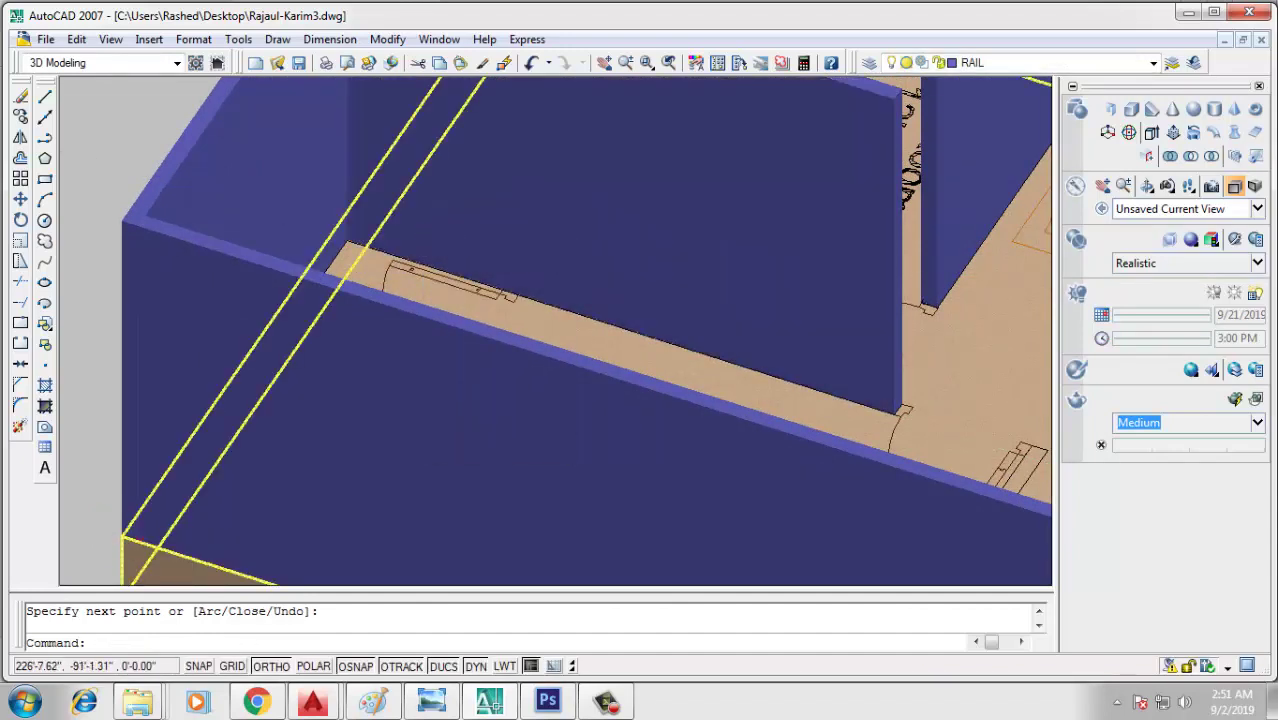
scroll(613, 345, "down", 5)
scroll(613, 345, "up", 1)
scroll(613, 345, "up", 2)
scroll(613, 345, "up", 2)
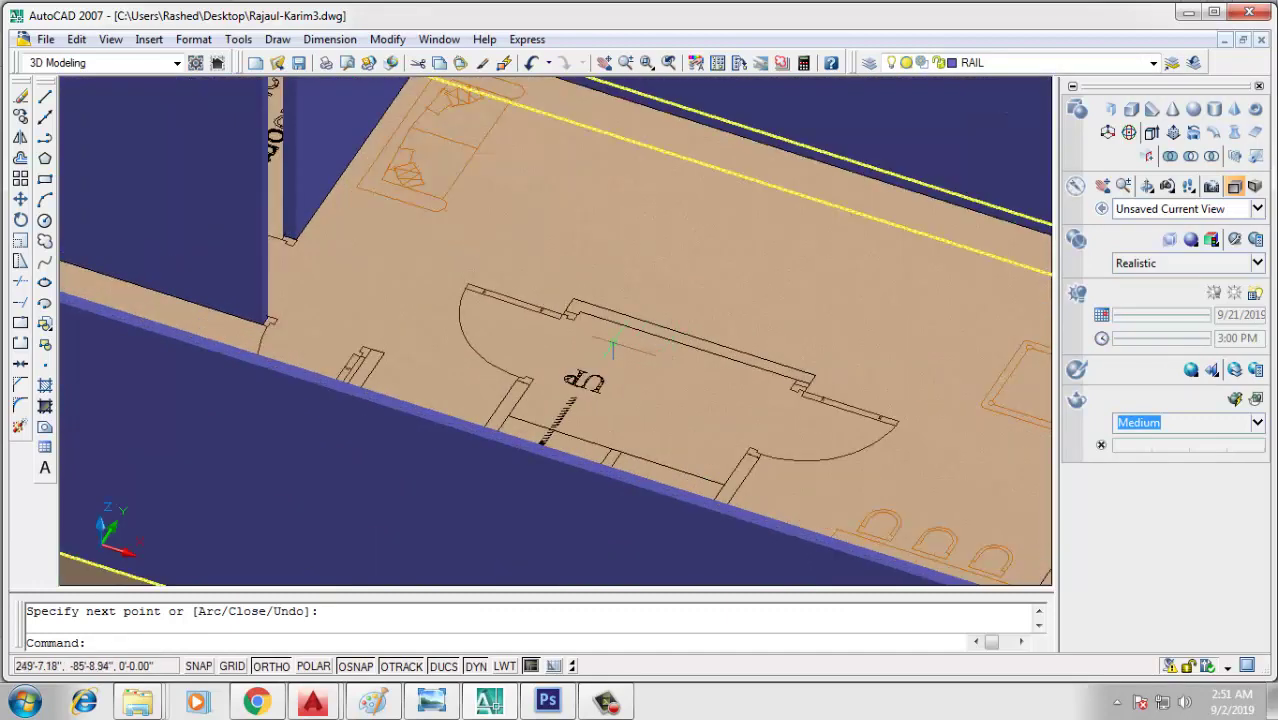
Draw a partition wall beside the stair doorway next to the landing
key("Return")
left_click(565, 311)
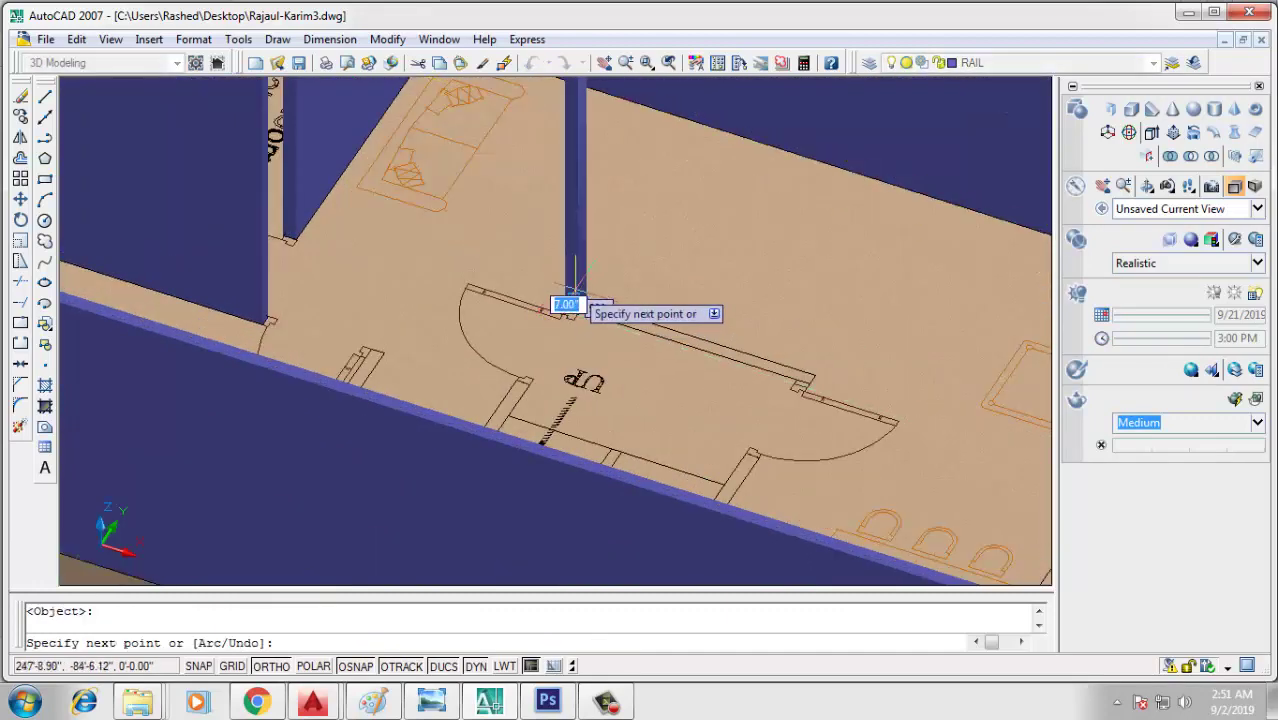
scroll(786, 360, "up", 2)
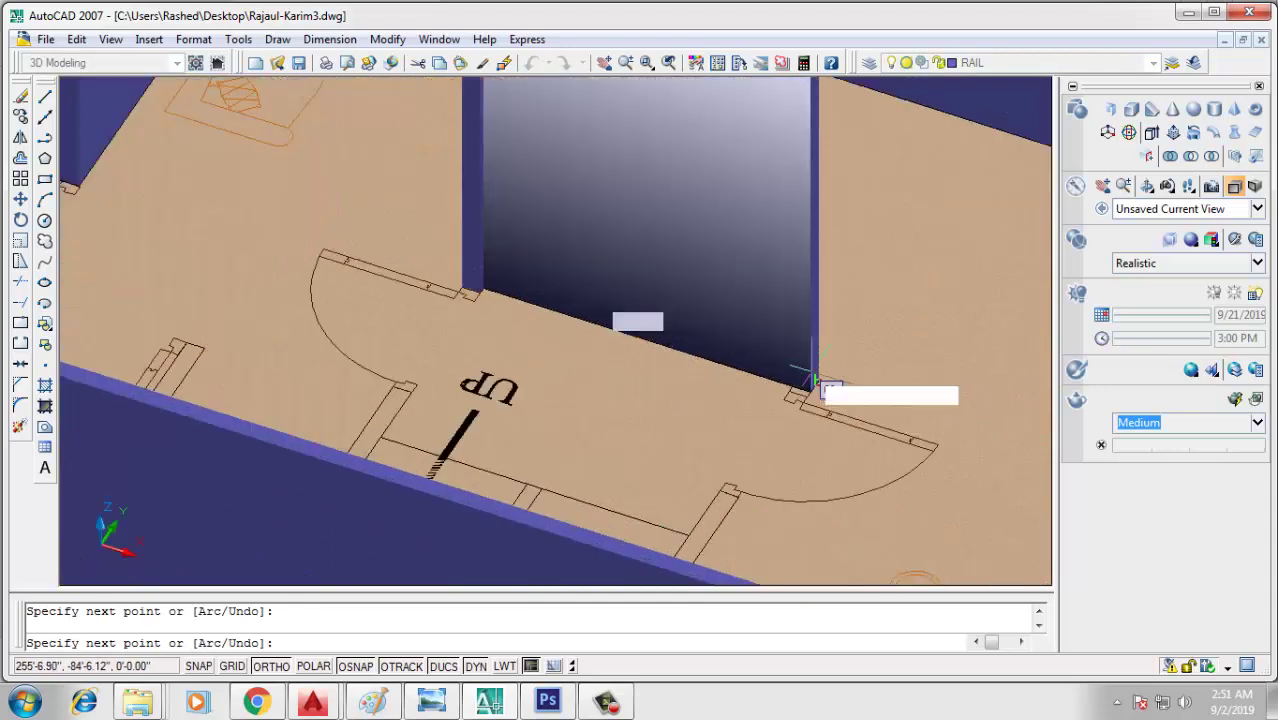
left_click(818, 380)
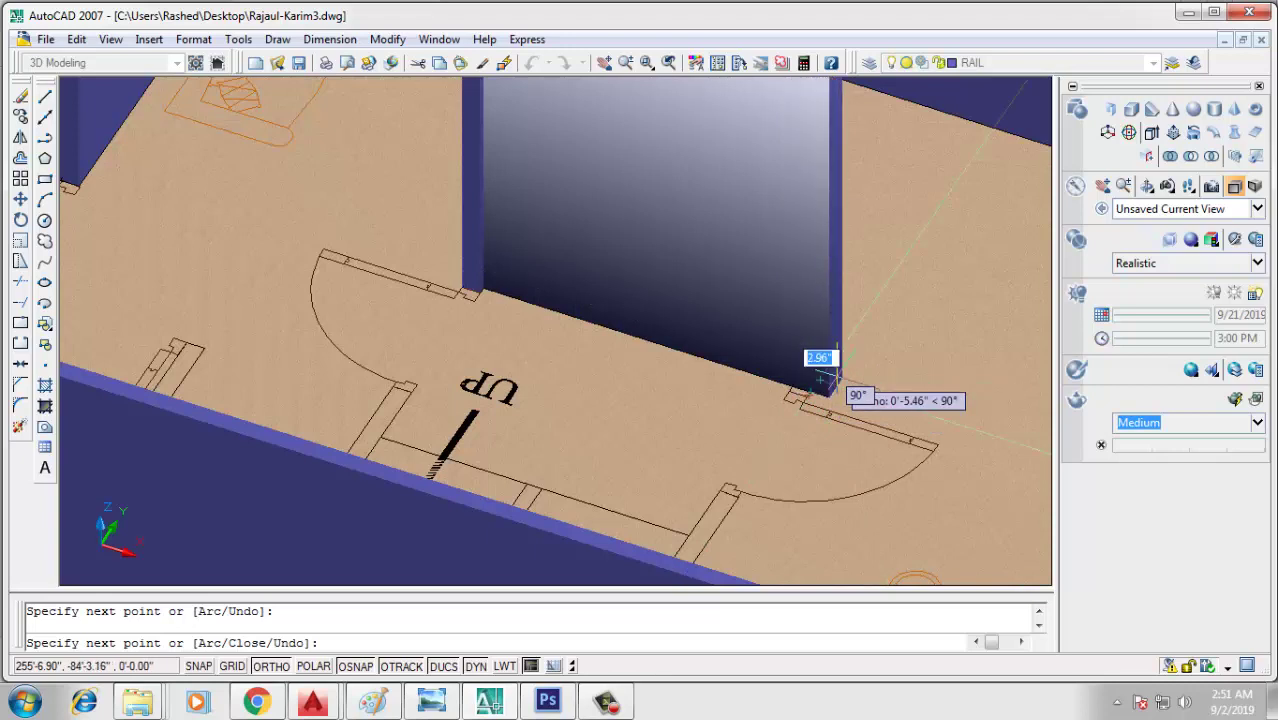
scroll(798, 392, "up", 3)
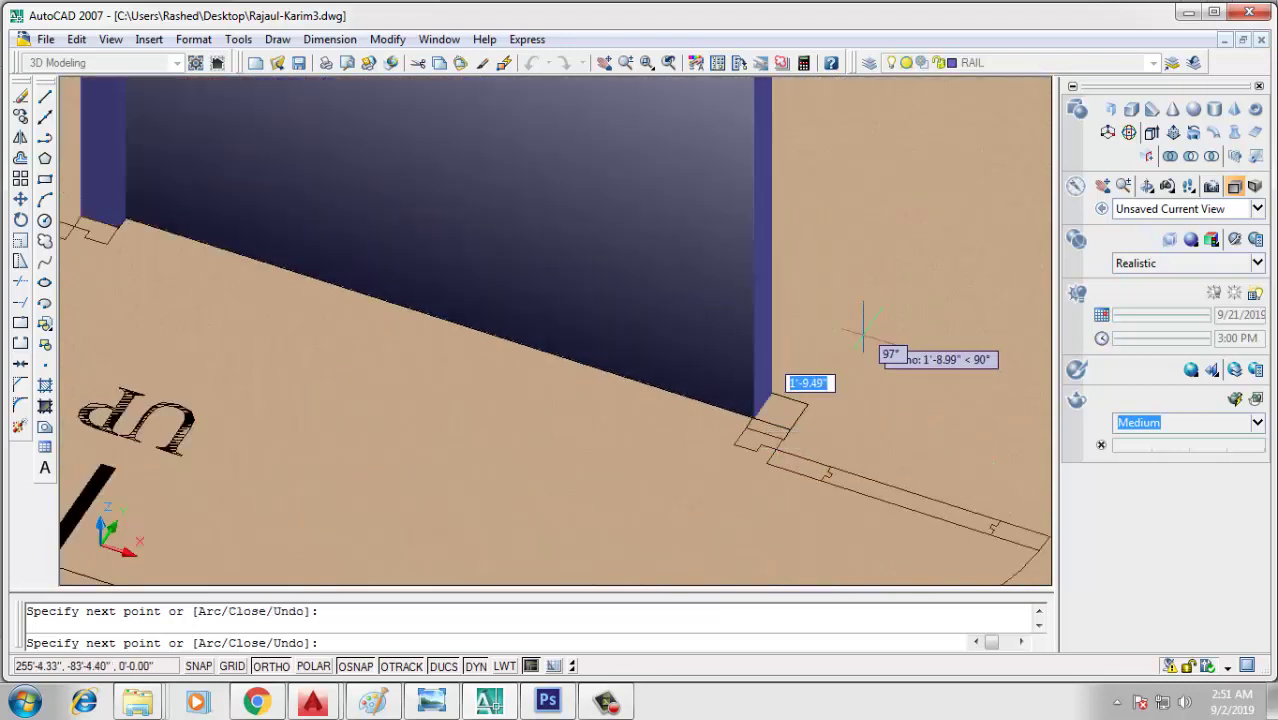
key("Return")
scroll(615, 390, "down", 3)
scroll(615, 390, "down", 2)
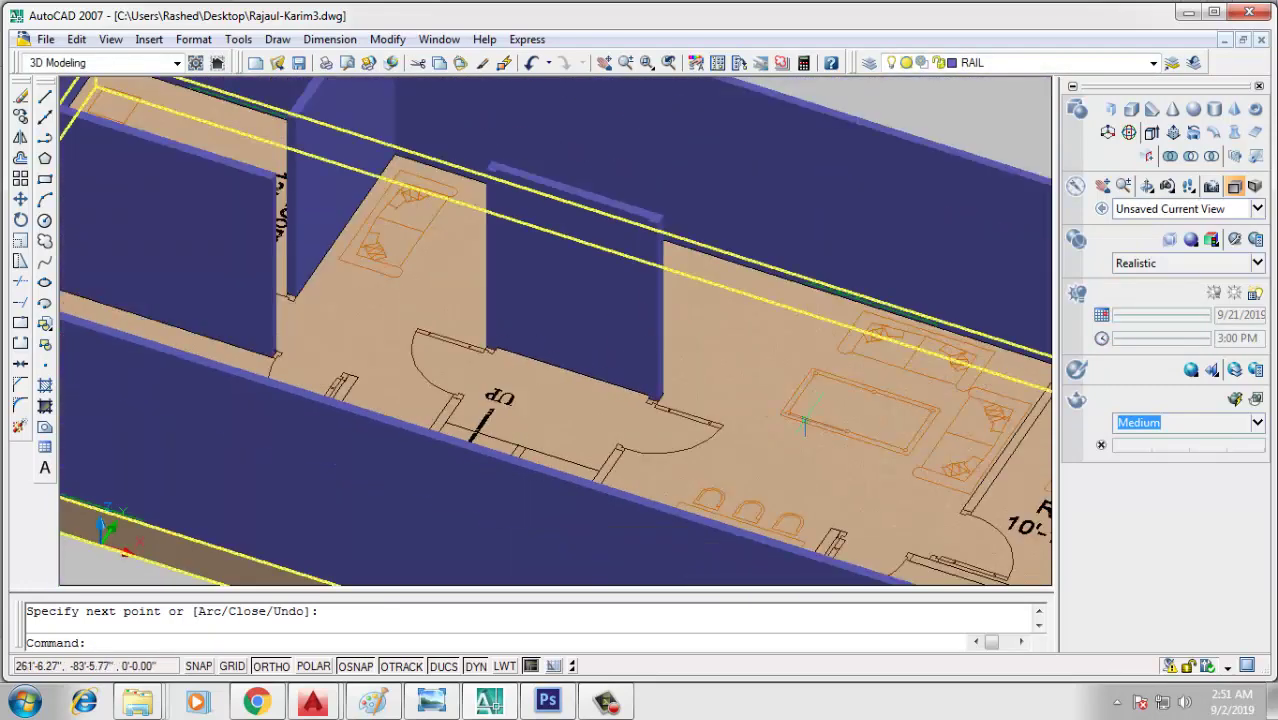
scroll(616, 325, "down", 2)
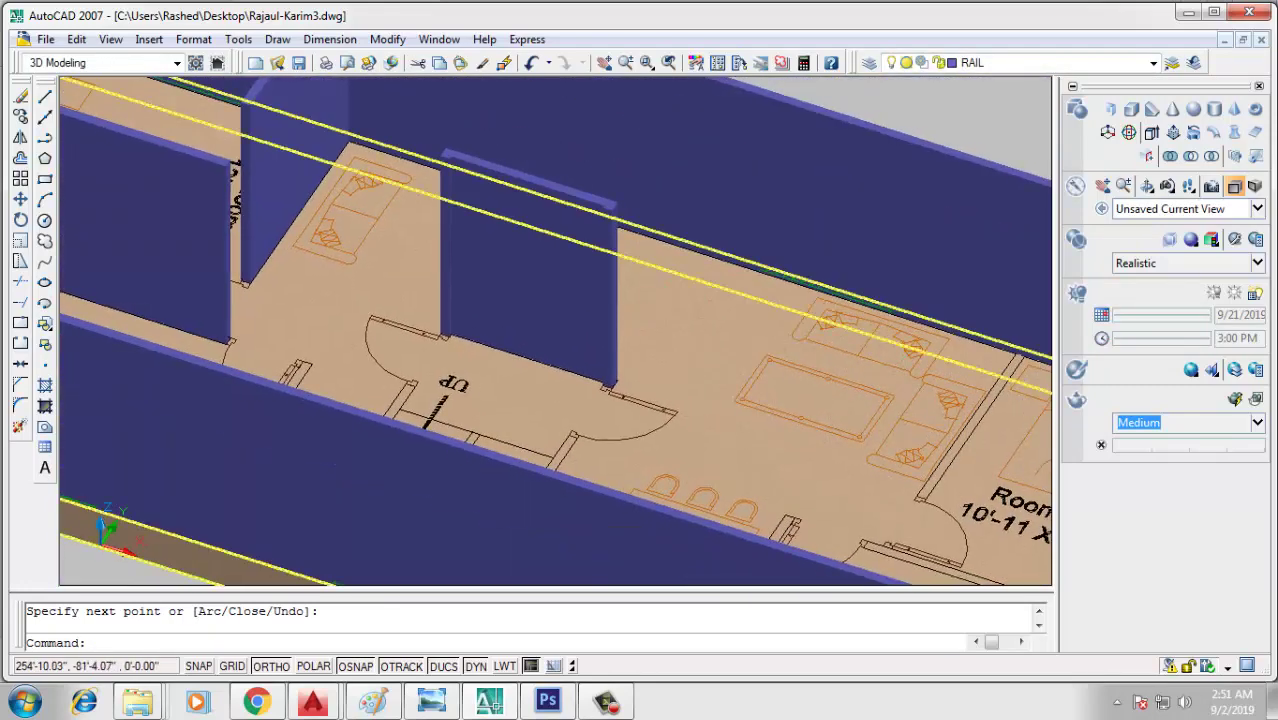
scroll(662, 410, "down", 2)
middle_click_drag(712, 400, 660, 300, "shift")
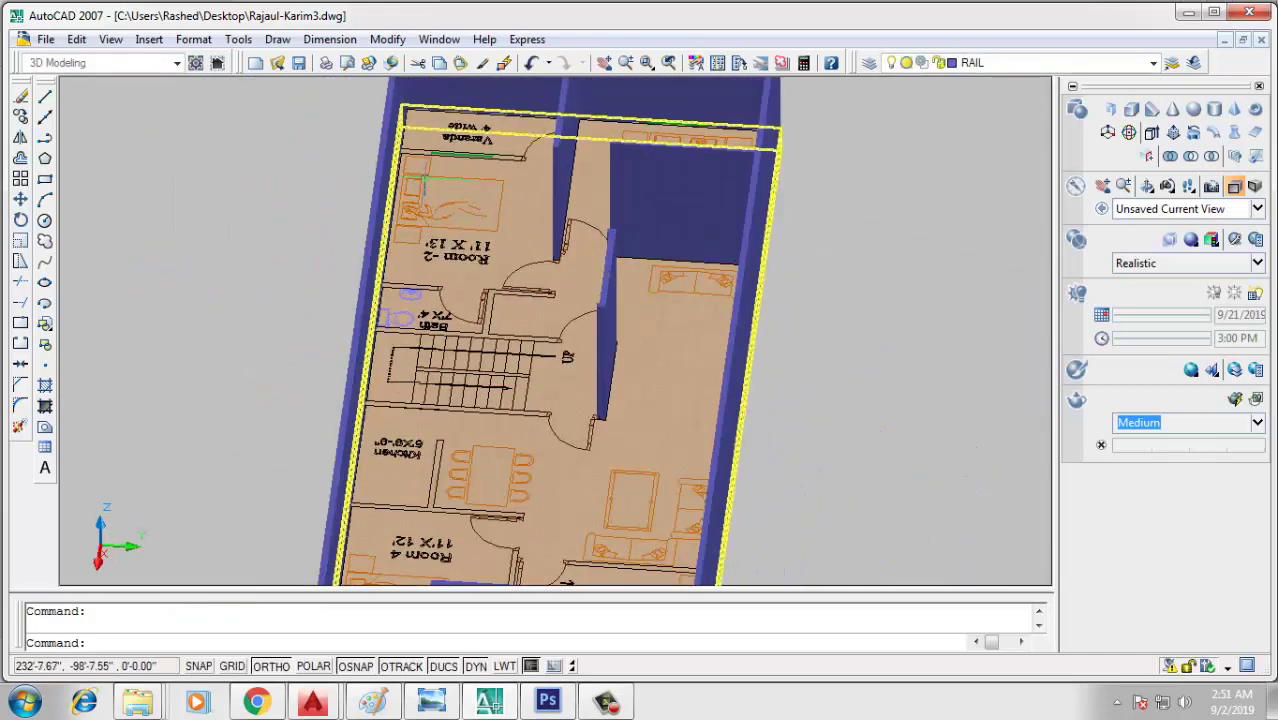
Draw a wall closing the top of the Bath above the sink
scroll(450, 304, "up", 3)
scroll(415, 275, "up", 3)
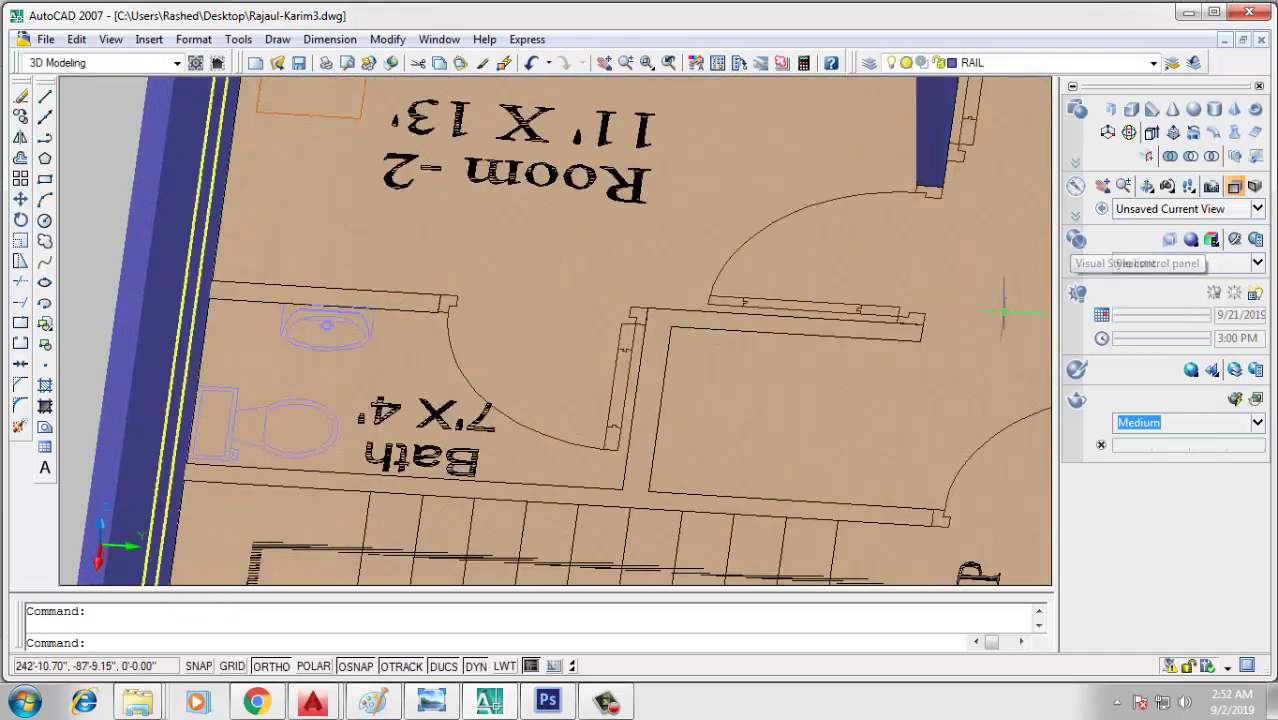
left_click(208, 300)
right_click(282, 321)
left_click(310, 351)
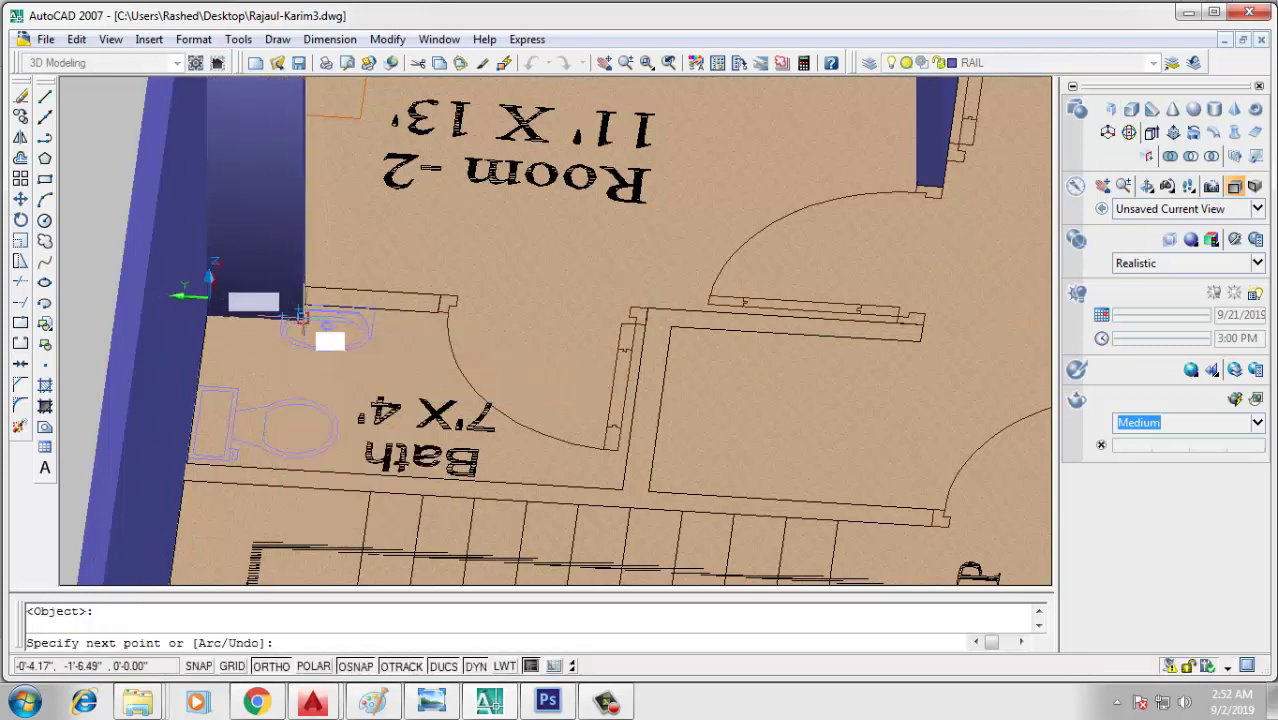
key("Return")
left_click(209, 300)
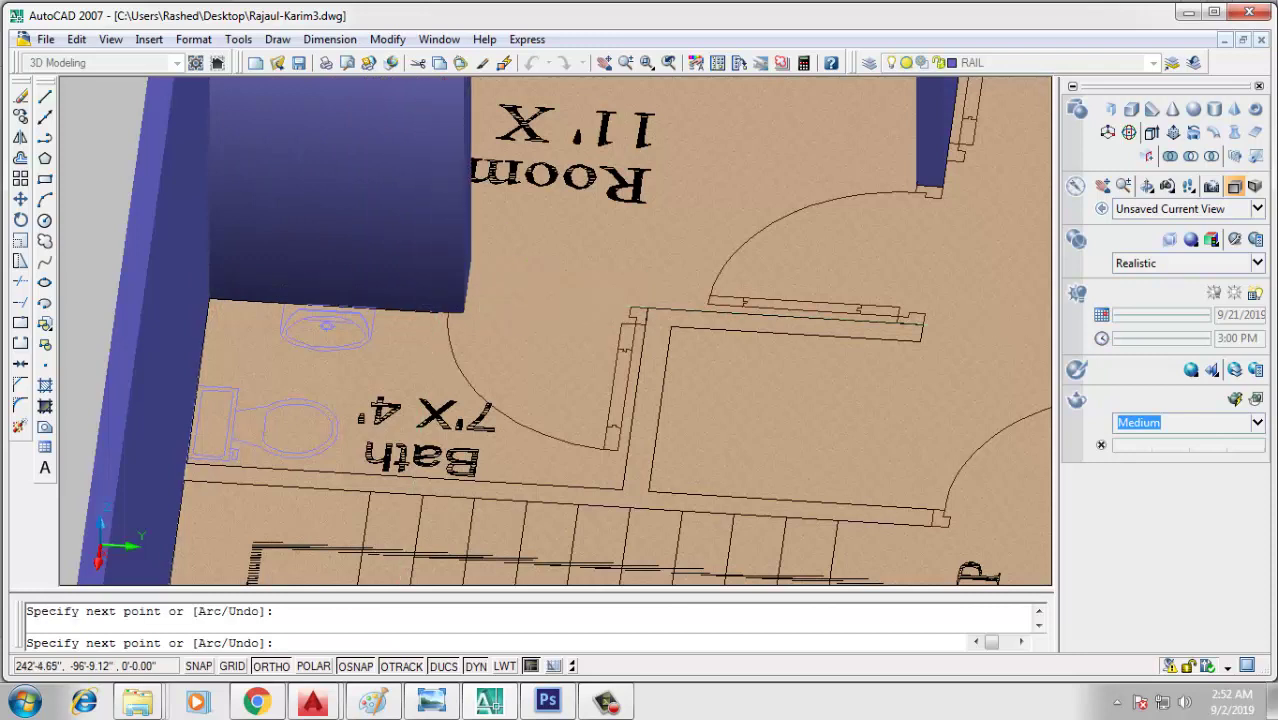
key("Return")
key("Return")
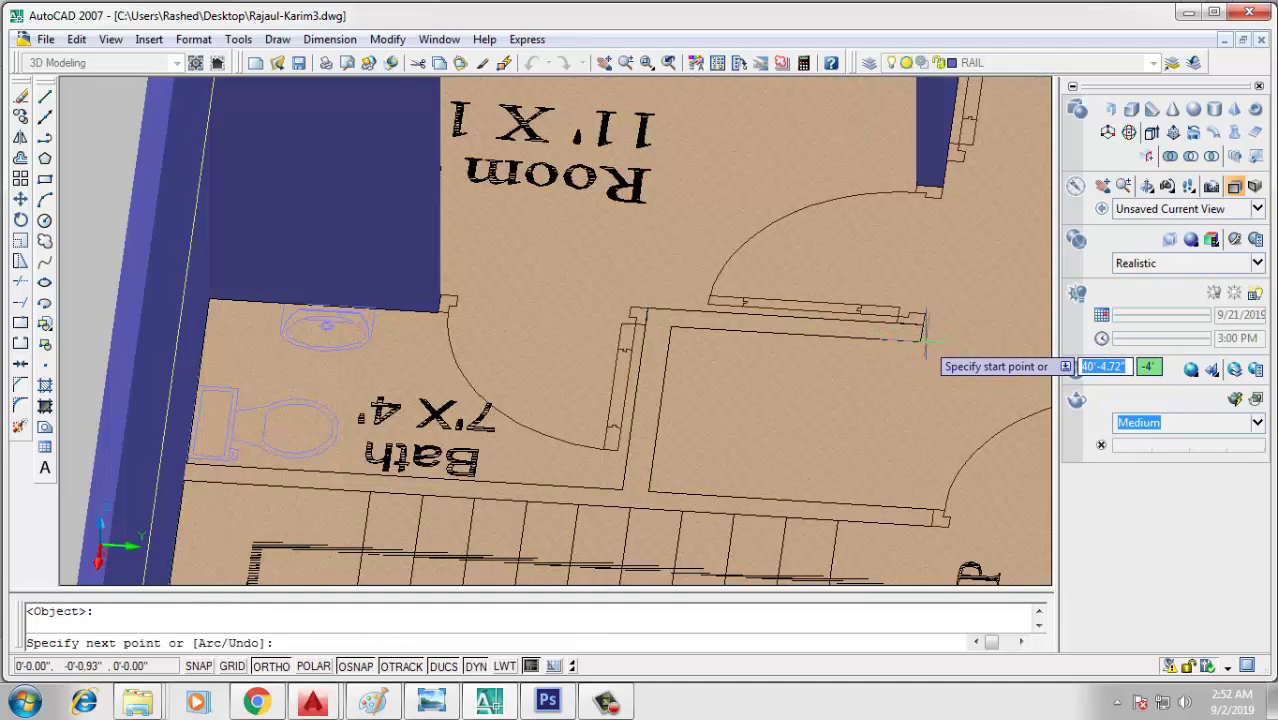
Run a wall from the Room-2 door jamb to the corner and down to the stair line
left_click(922, 340)
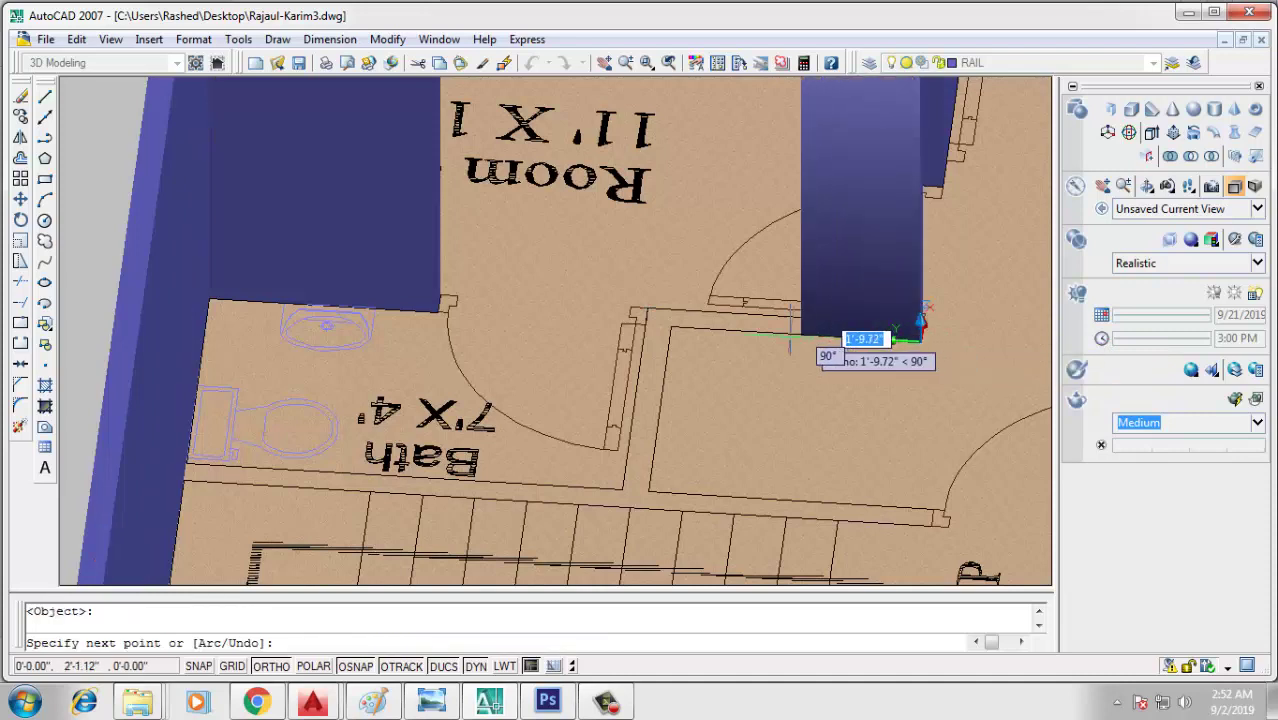
left_click(672, 326)
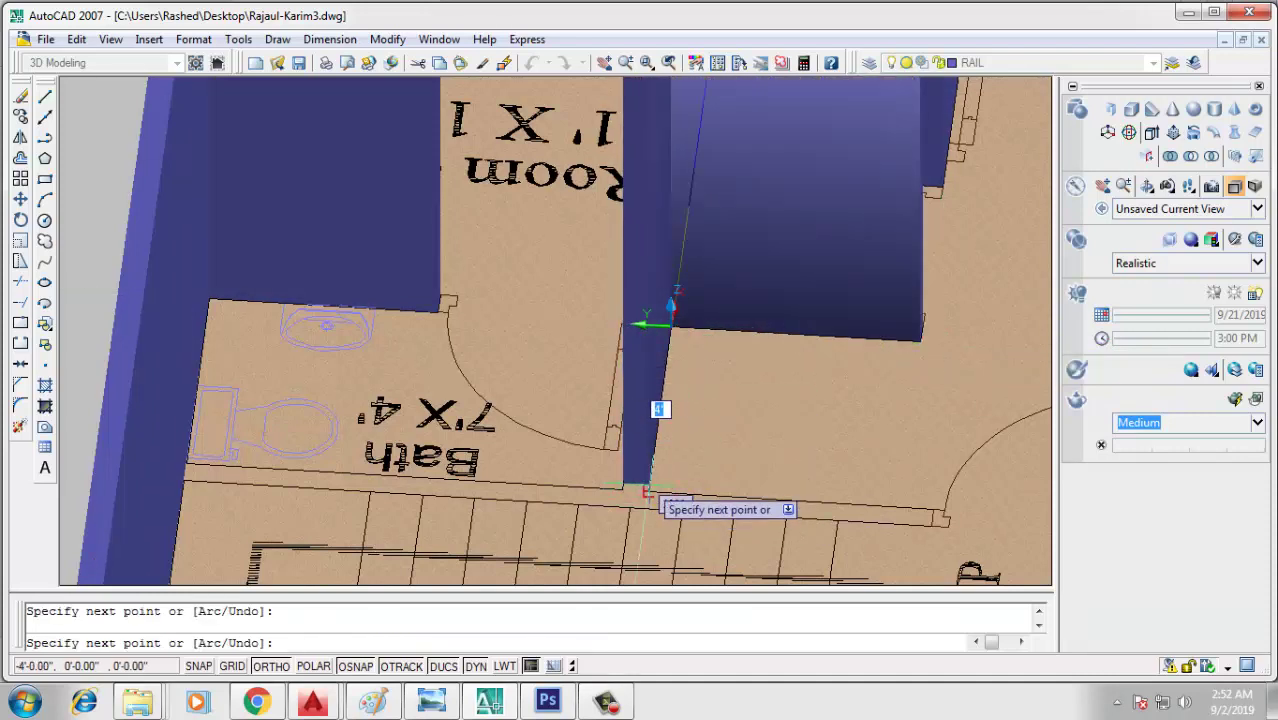
left_click(646, 490)
key("Return")
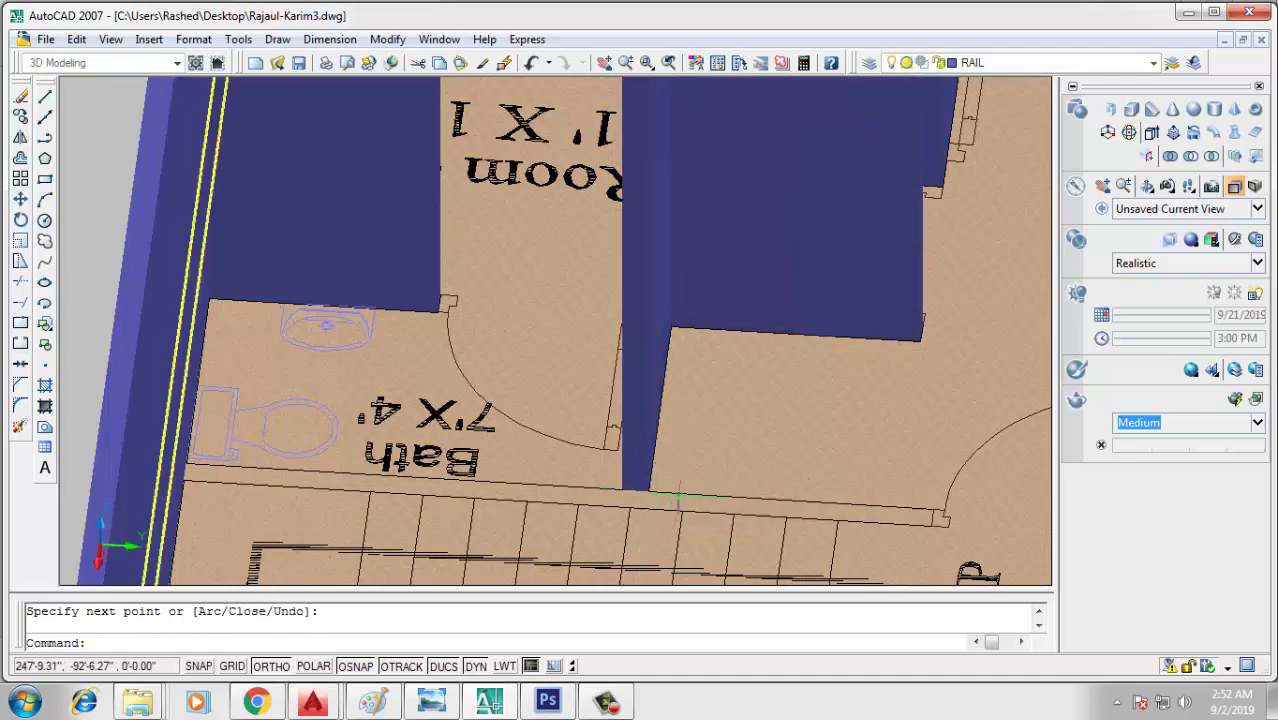
Draw a wall along the stair edge from the far corner
key("Return")
left_click(928, 518)
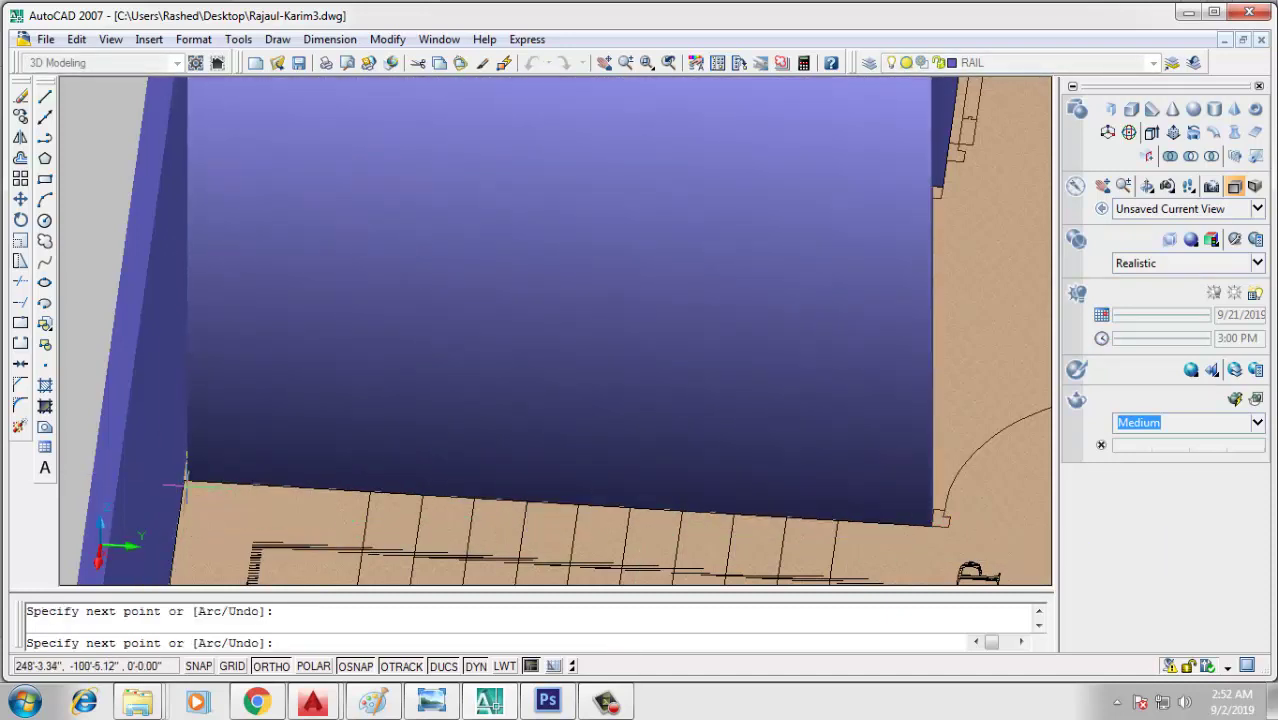
left_click(183, 481)
key("Return")
scroll(625, 478, "down", 2)
scroll(625, 478, "down", 2)
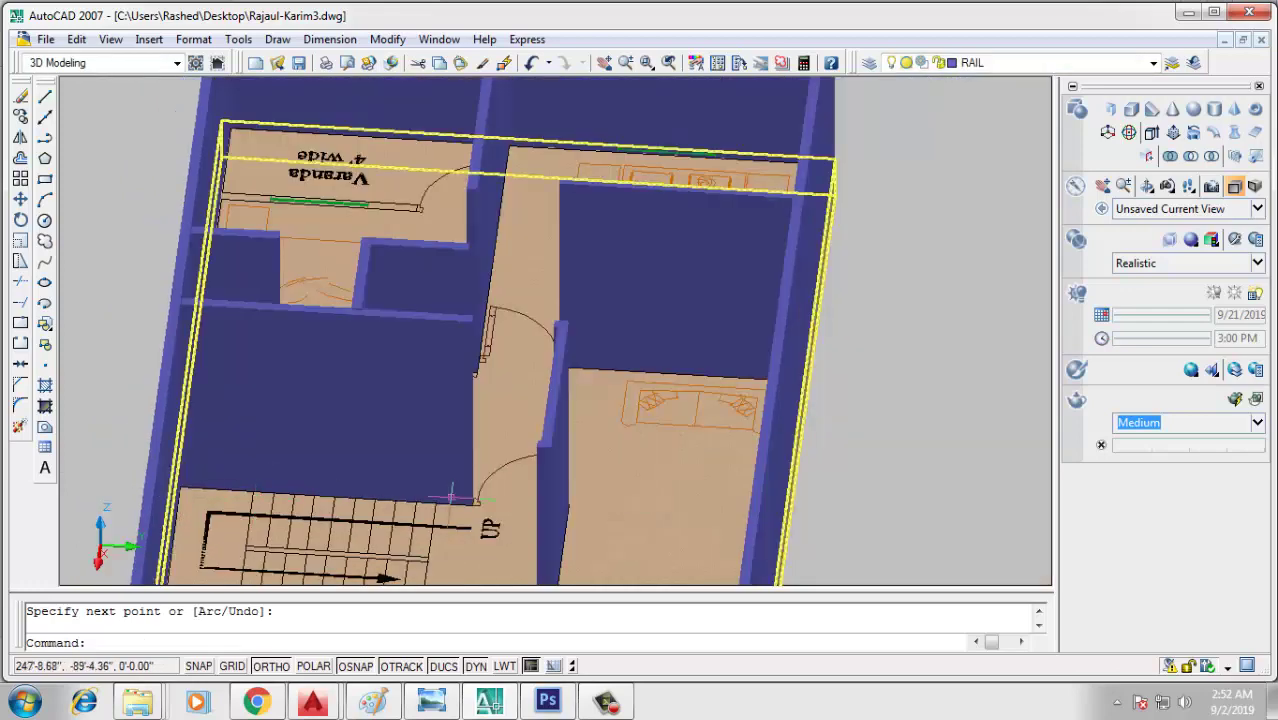
Frame the stair and kitchen area and begin a wall at the outer wall above the Kitchen
middle_click_drag(625, 478, 625, 380)
scroll(625, 380, "down", 3)
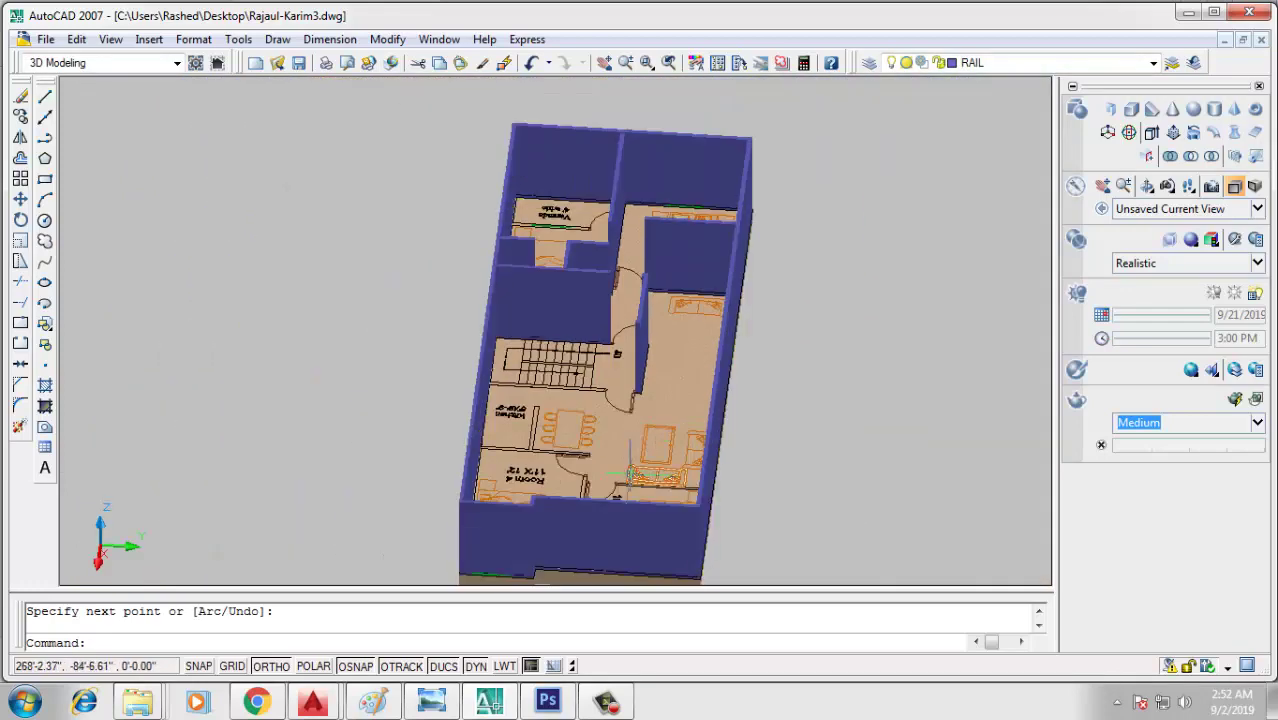
scroll(625, 380, "up", 1)
middle_click_drag(470, 430, 450, 245)
scroll(442, 251, "up", 2)
key("Return")
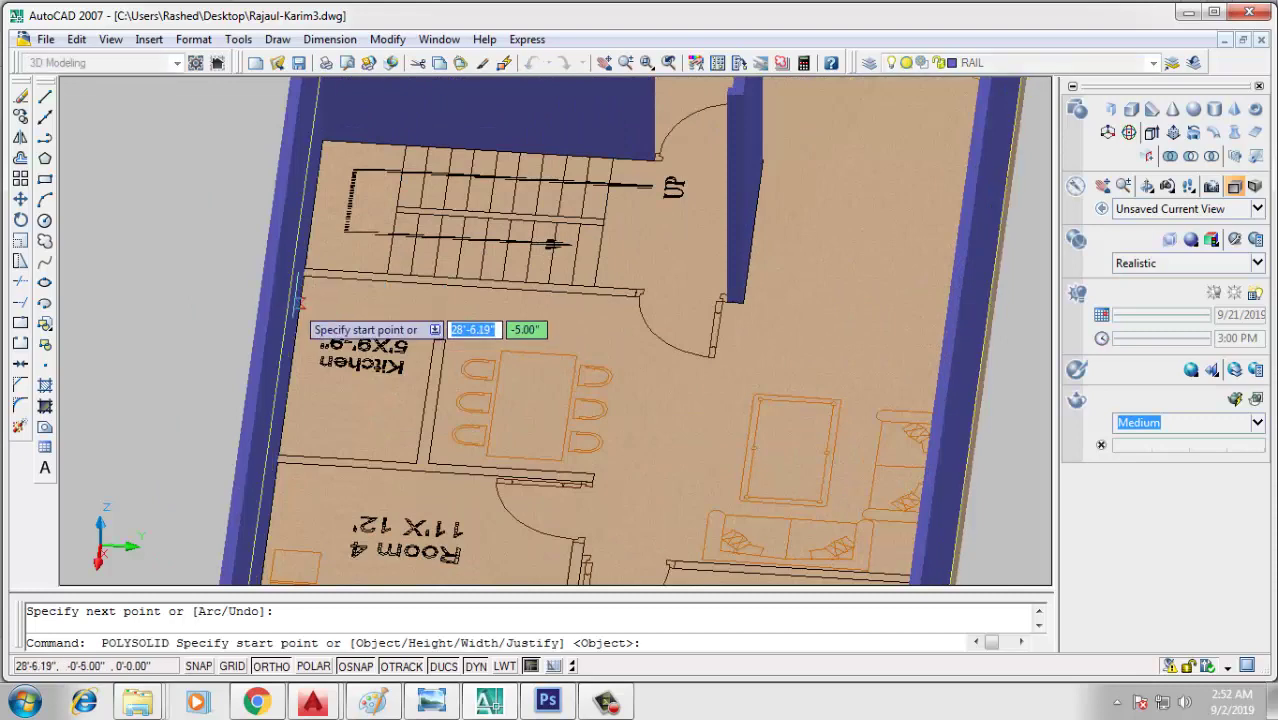
left_click(300, 275)
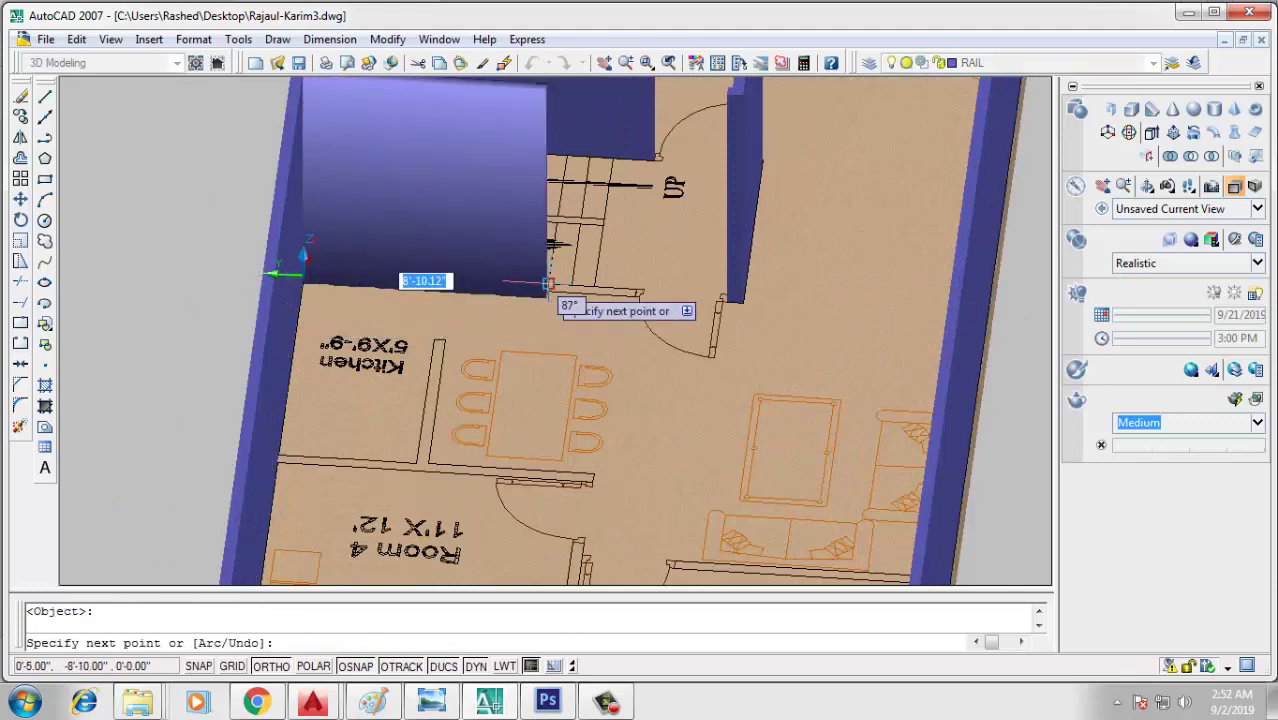
scroll(565, 292, "up", 2)
scroll(620, 285, "up", 2)
Redraw the wall from the stair door jamb, separating the stairs from the Kitchen
key("Escape")
key("Return")
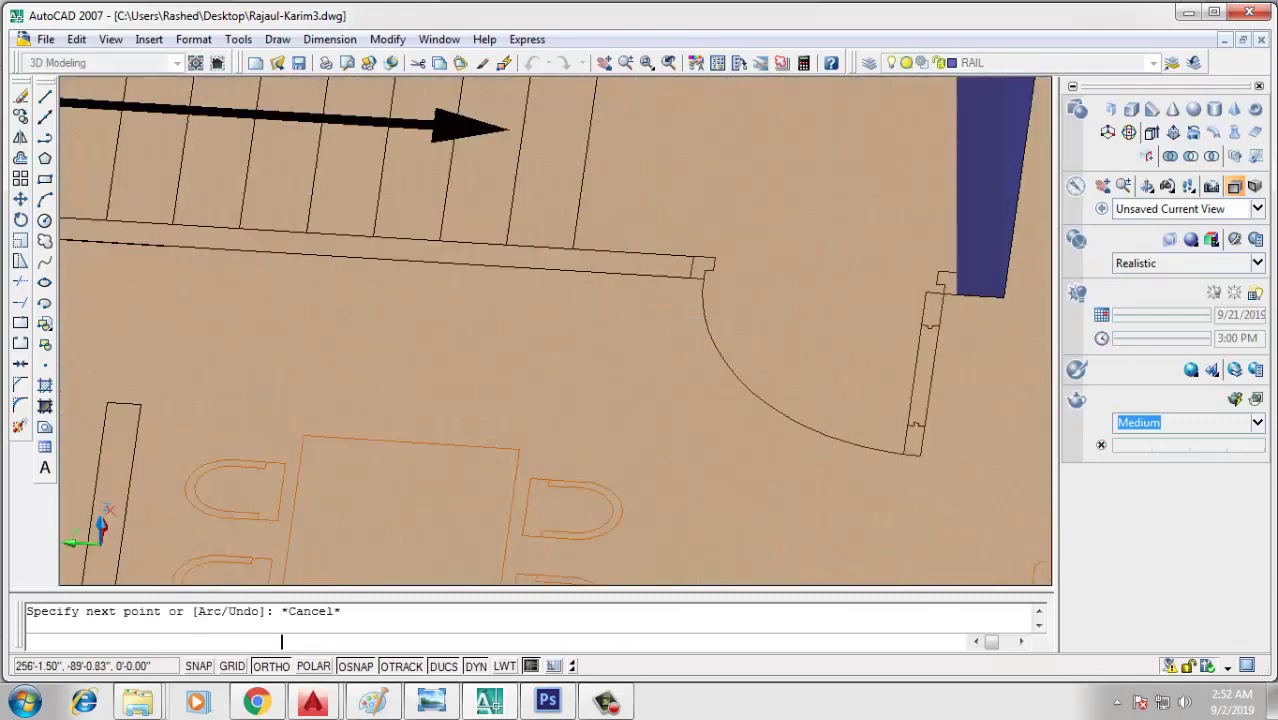
left_click(690, 277)
scroll(414, 288, "down", 2)
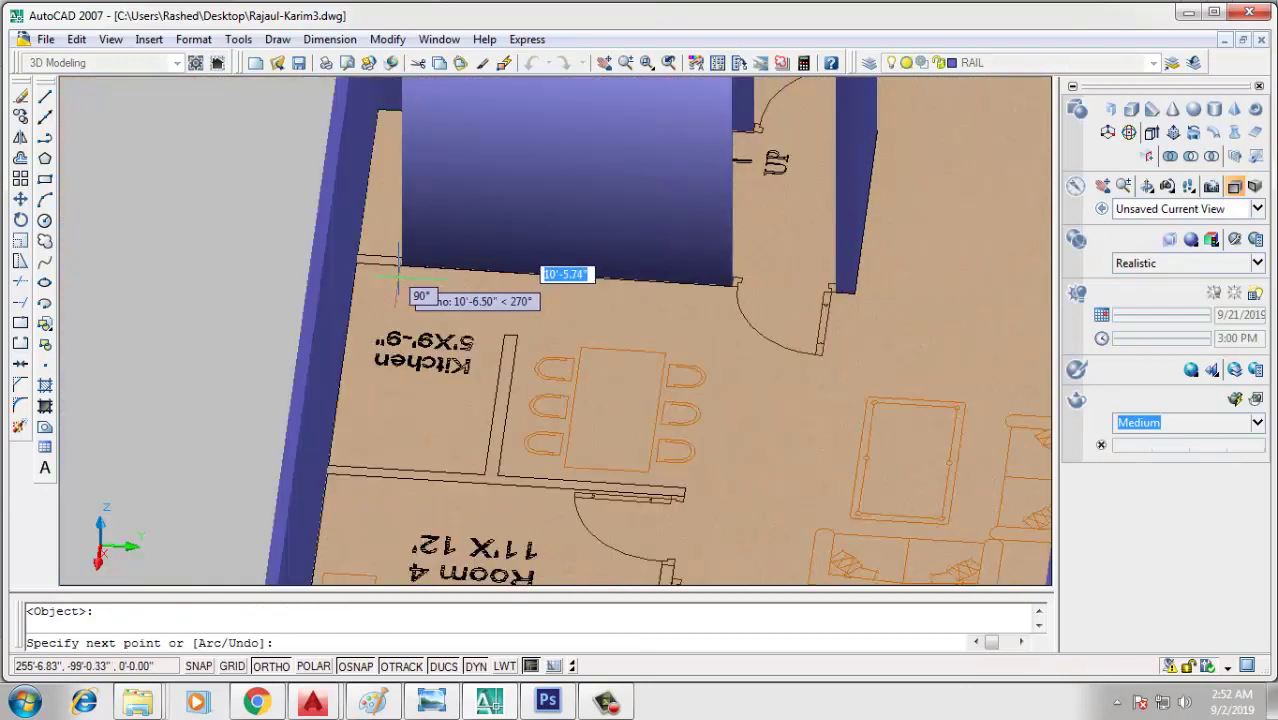
scroll(372, 270, "down", 1)
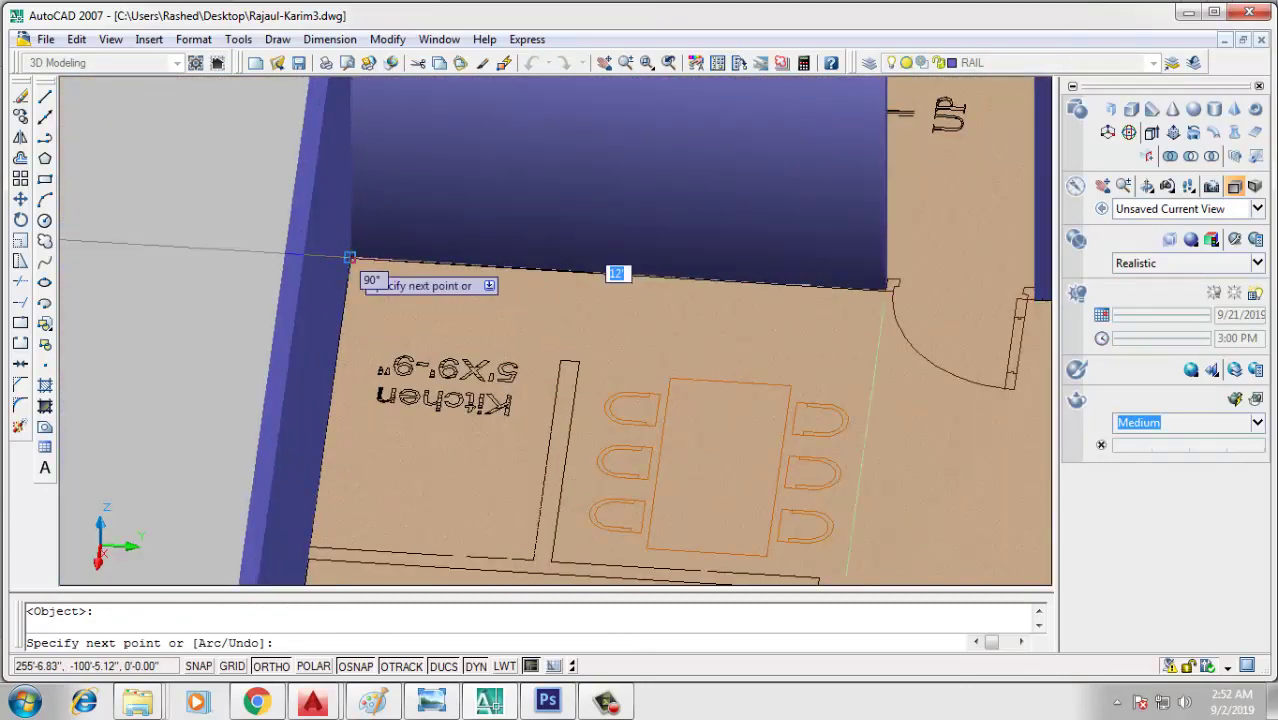
key("Escape")
Draw the partition wall along the Kitchen divider line
scroll(425, 223, "down", 2)
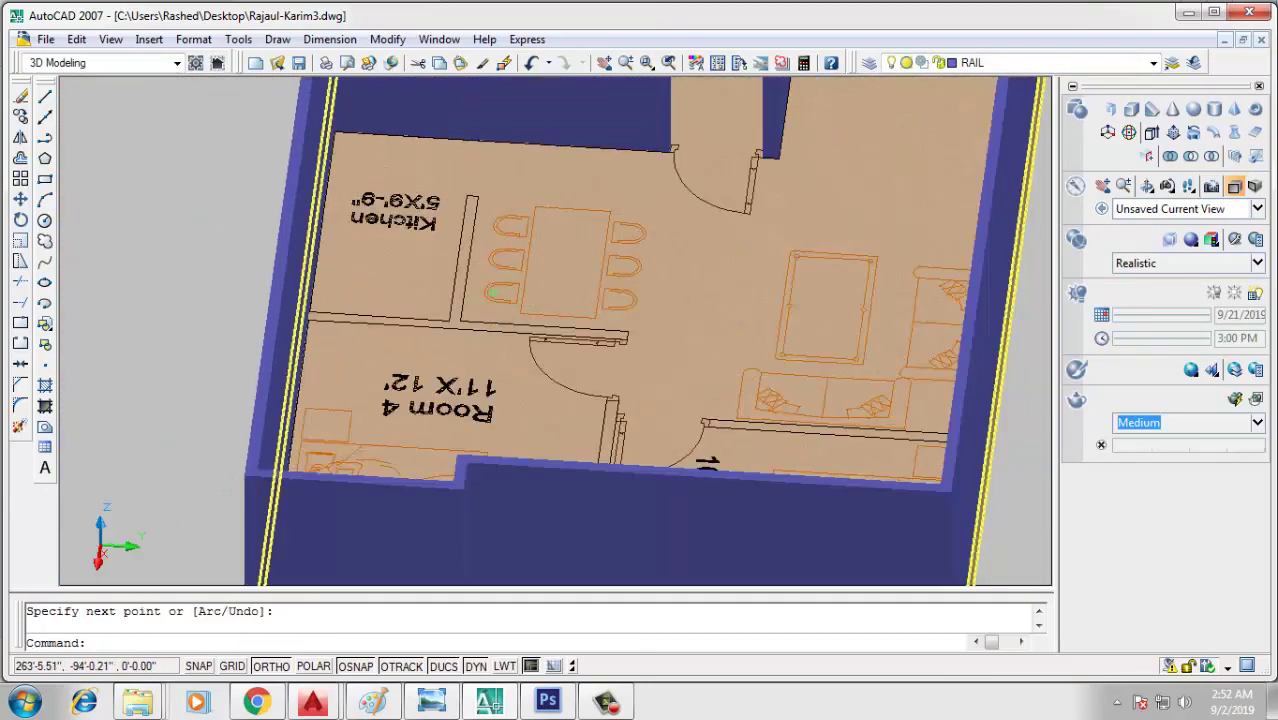
scroll(440, 205, "up", 4)
key("Return")
left_click(483, 154)
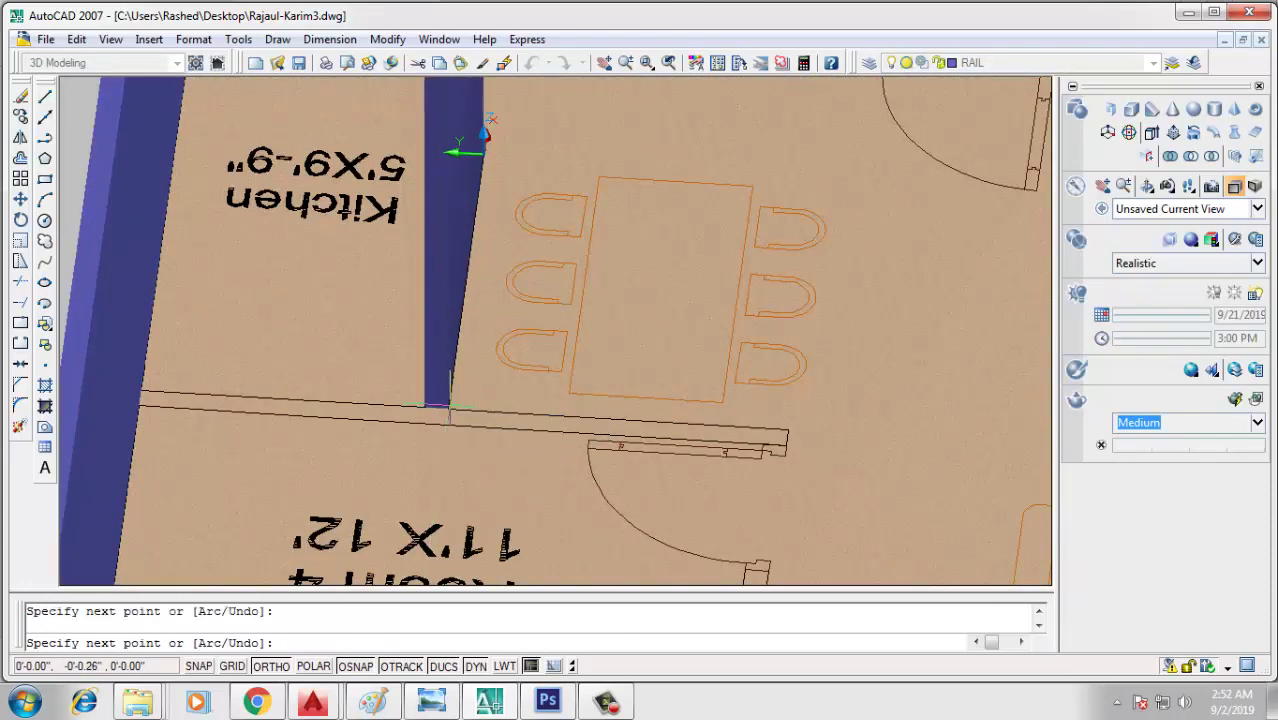
key("Return")
key("Return")
Draw the Kitchen/Room 4 wall from the Room 4 partition end to the outer left wall
left_click(787, 436)
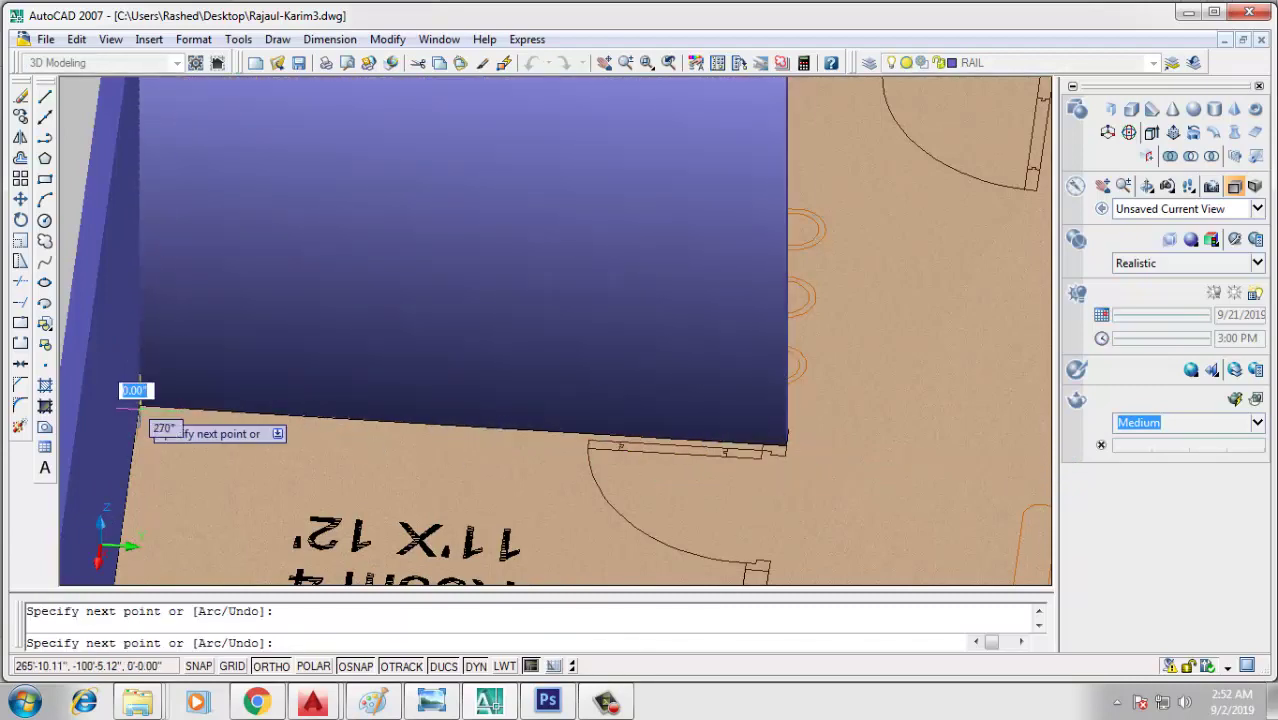
left_click(139, 406)
key("Return")
scroll(290, 440, "down", 2)
scroll(478, 503, "up", 2)
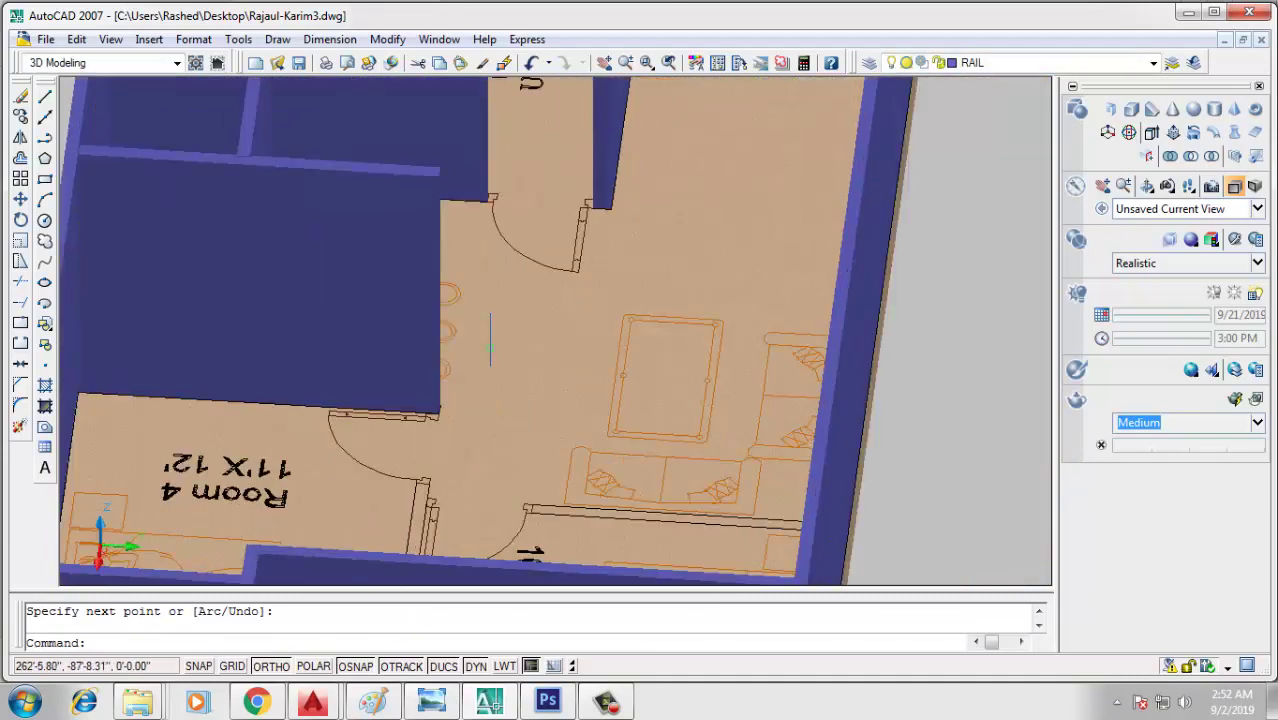
scroll(575, 343, "down", 2)
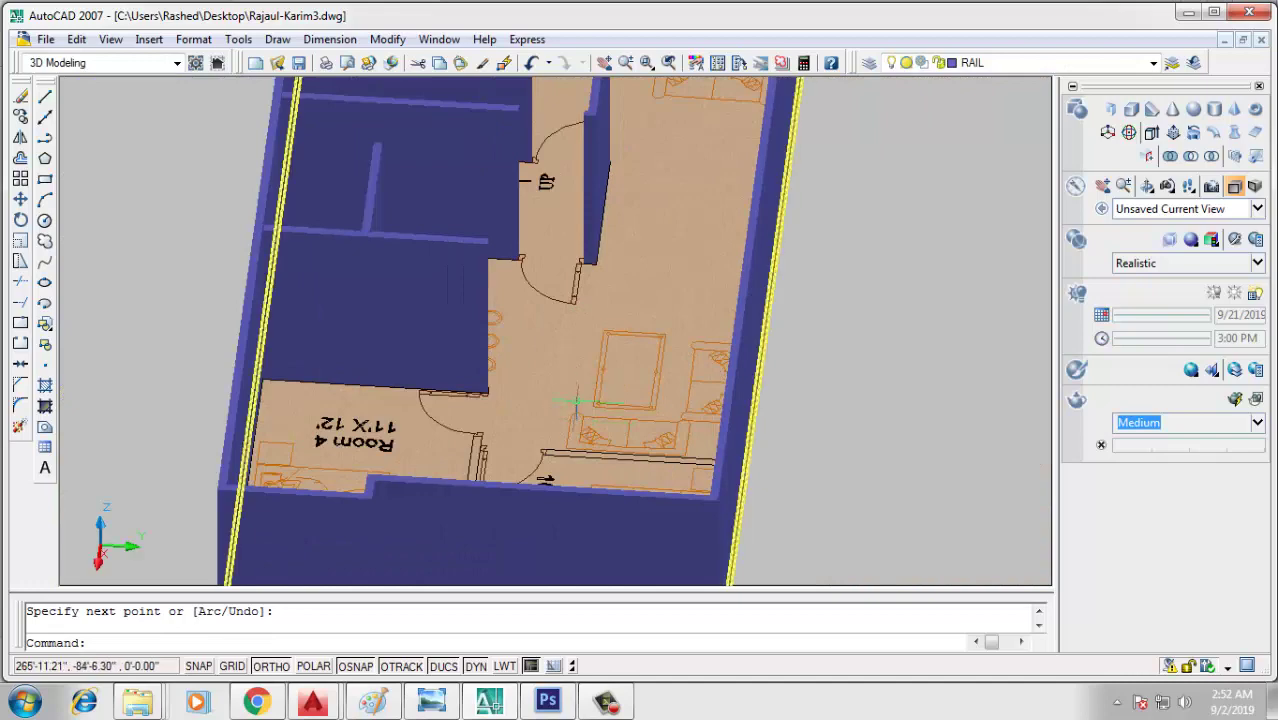
middle_click_drag(577, 403, 480, 330, "shift")
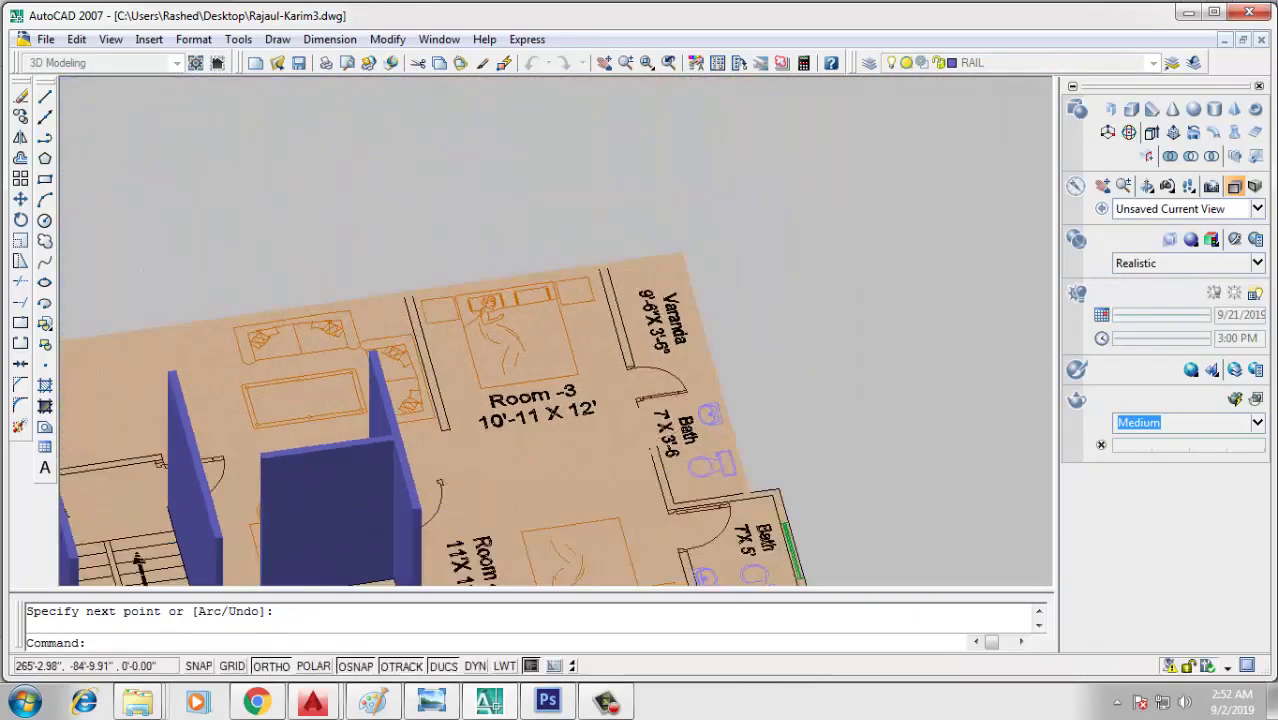
Orbit to a diagonal overview and begin a Polysolid beside Room -3, cancelling the misplaced start
scroll(824, 346, "down", 5)
middle_click_drag(824, 346, 700, 300, "shift")
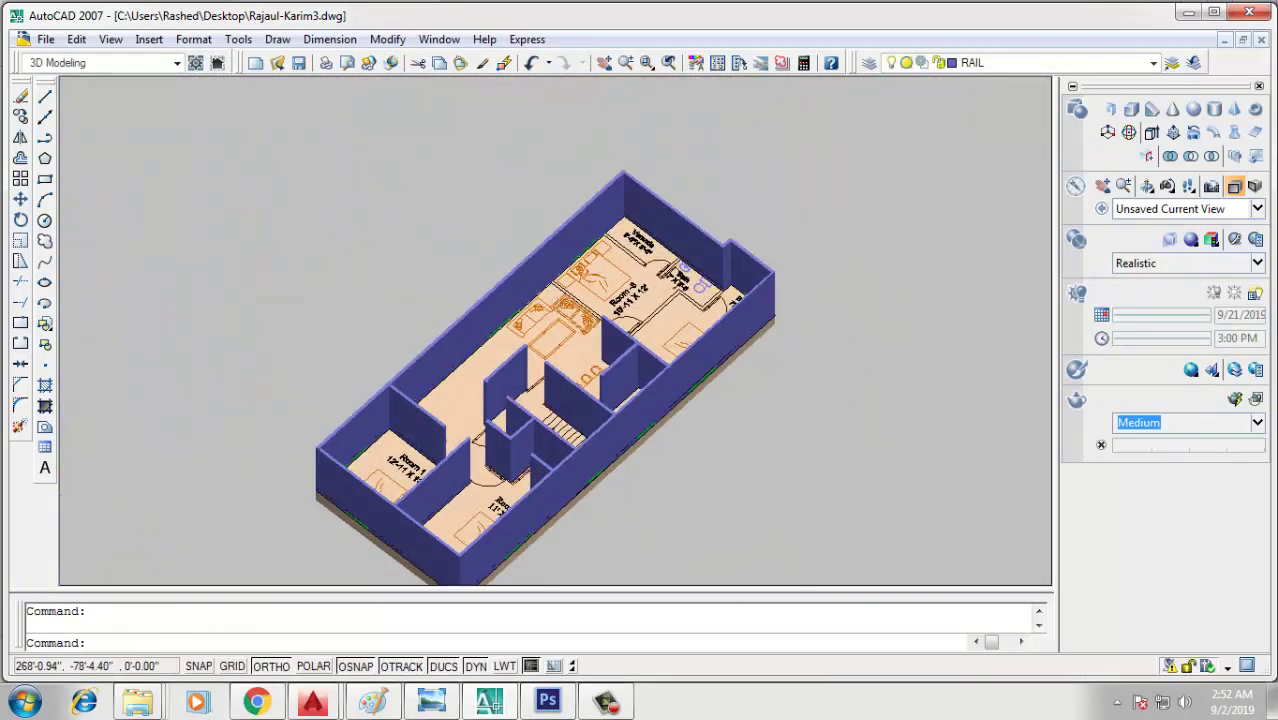
scroll(700, 281, "up", 3)
scroll(797, 270, "up", 2)
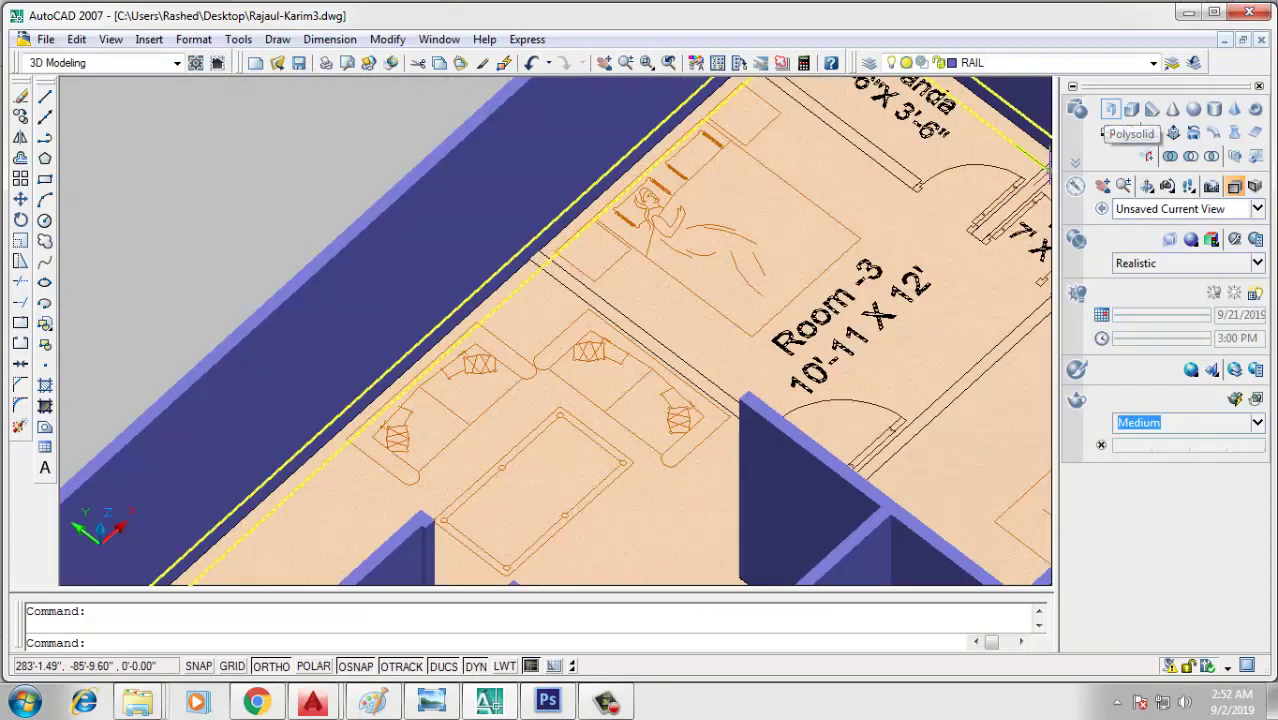
left_click(1110, 109)
left_click(521, 262)
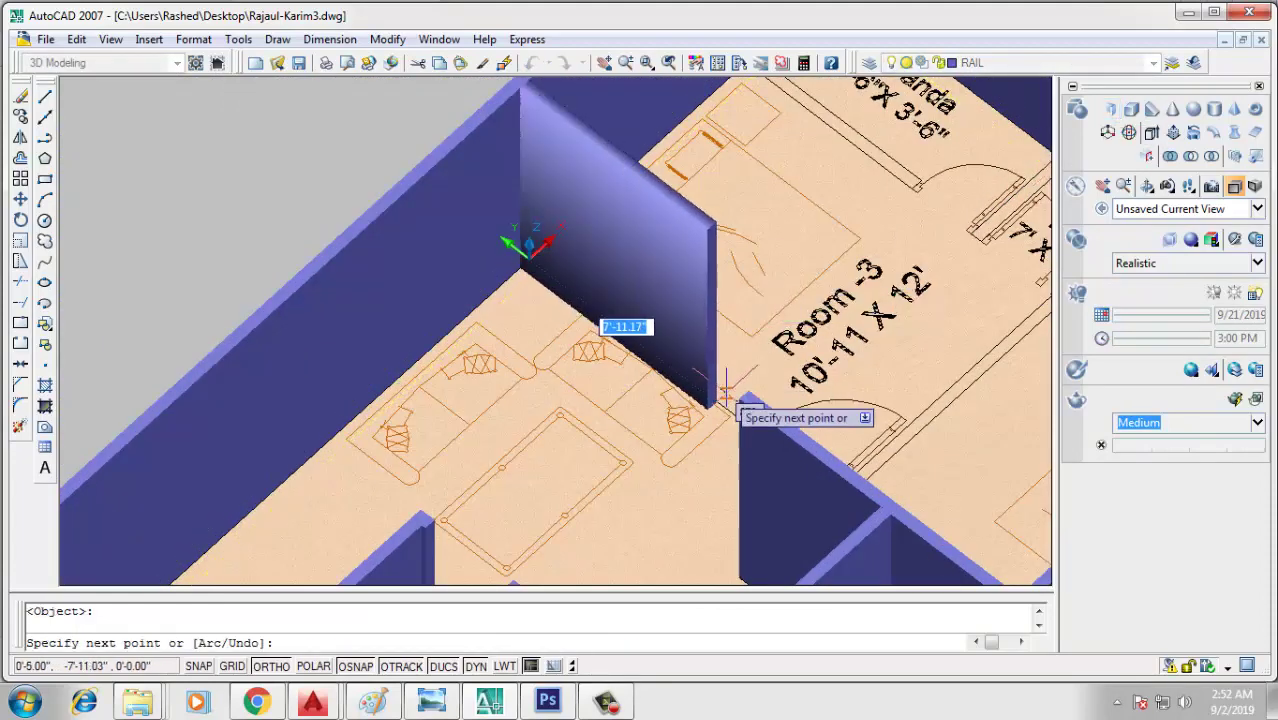
key("Escape")
Draw the partition wall from the Room -3 corner to its door
key("Return")
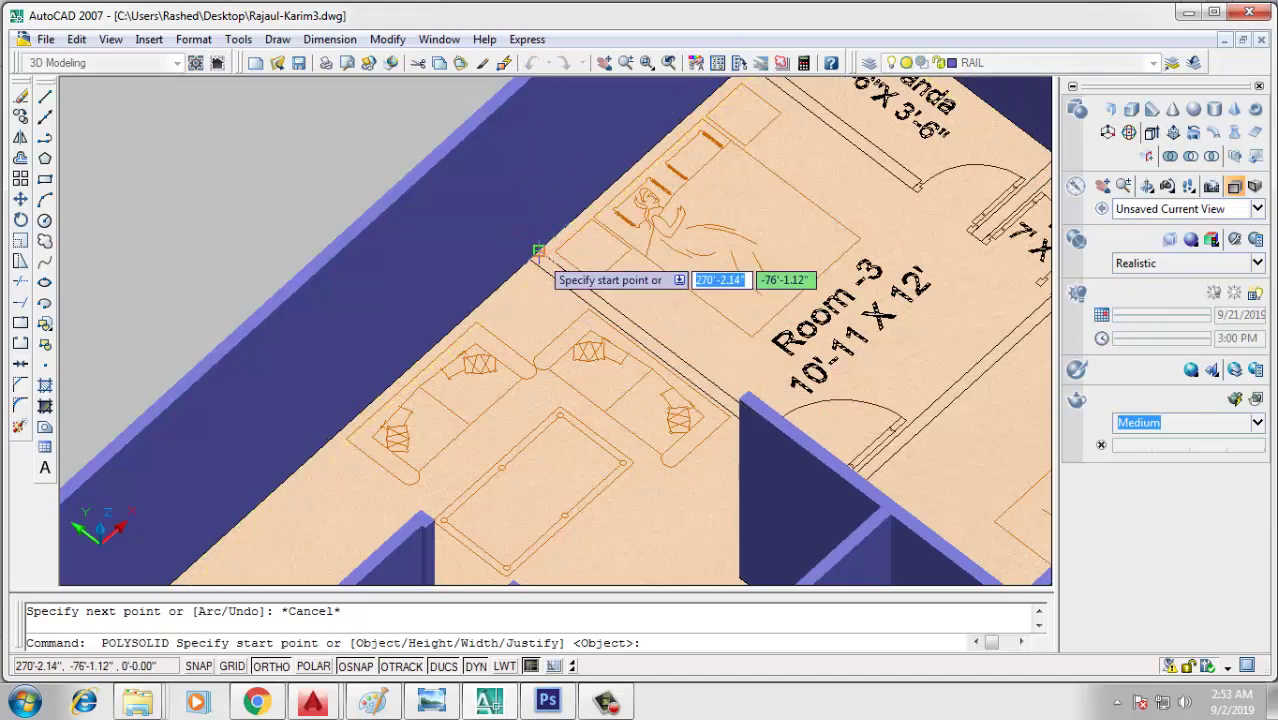
left_click(532, 262)
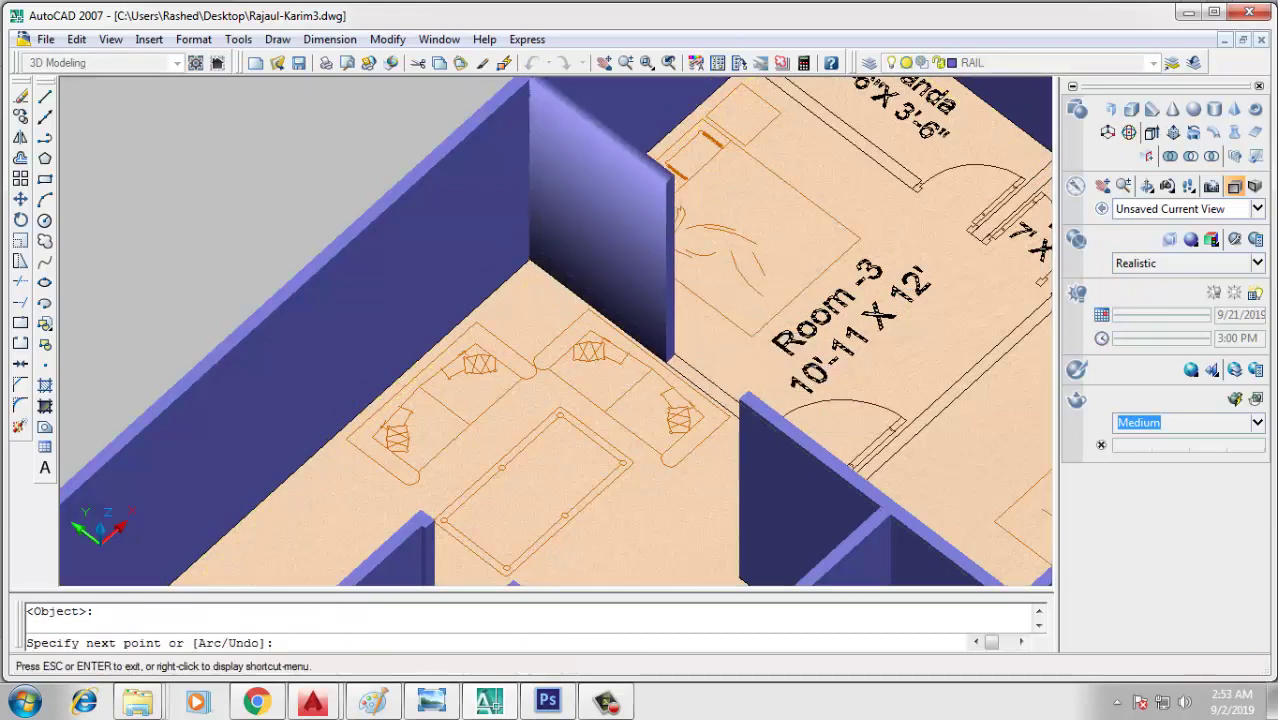
middle_click_drag(566, 330, 566, 398, "shift")
scroll(566, 409, "up", 2)
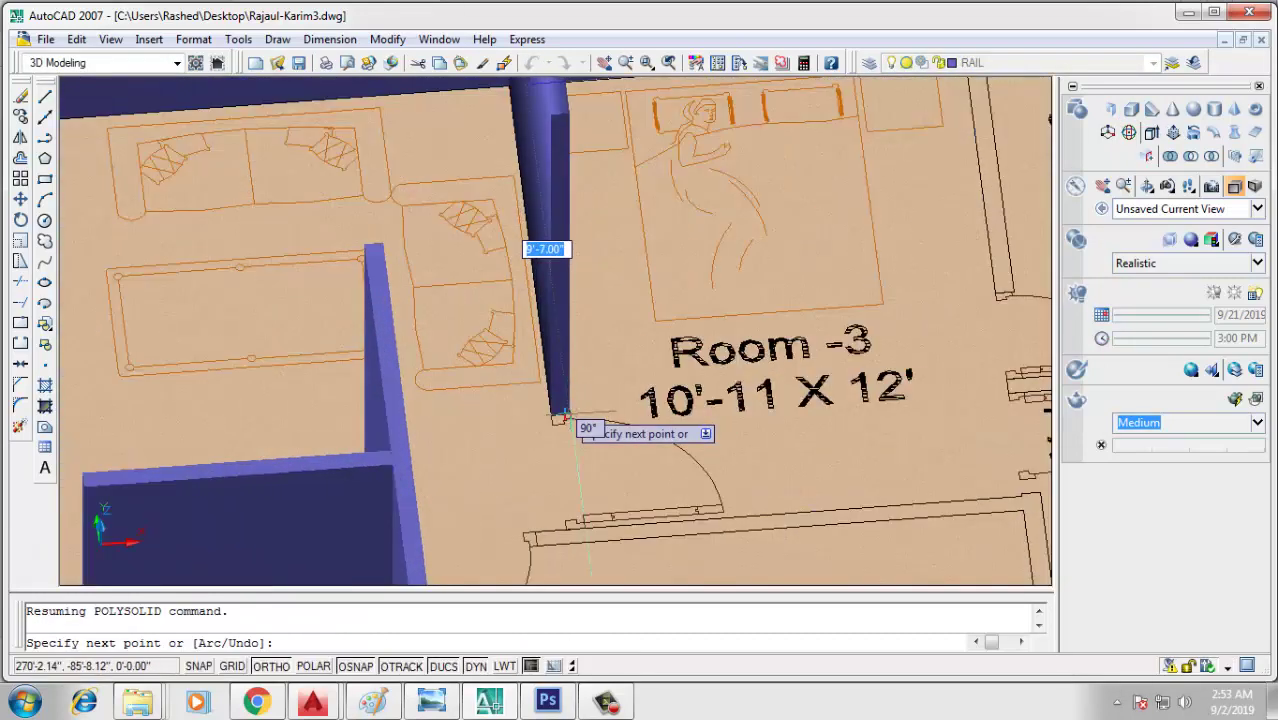
left_click(564, 414)
key("Return")
Start a new wall at the Room -3 door jamb and run it toward the Bath
scroll(473, 428, "up", 3)
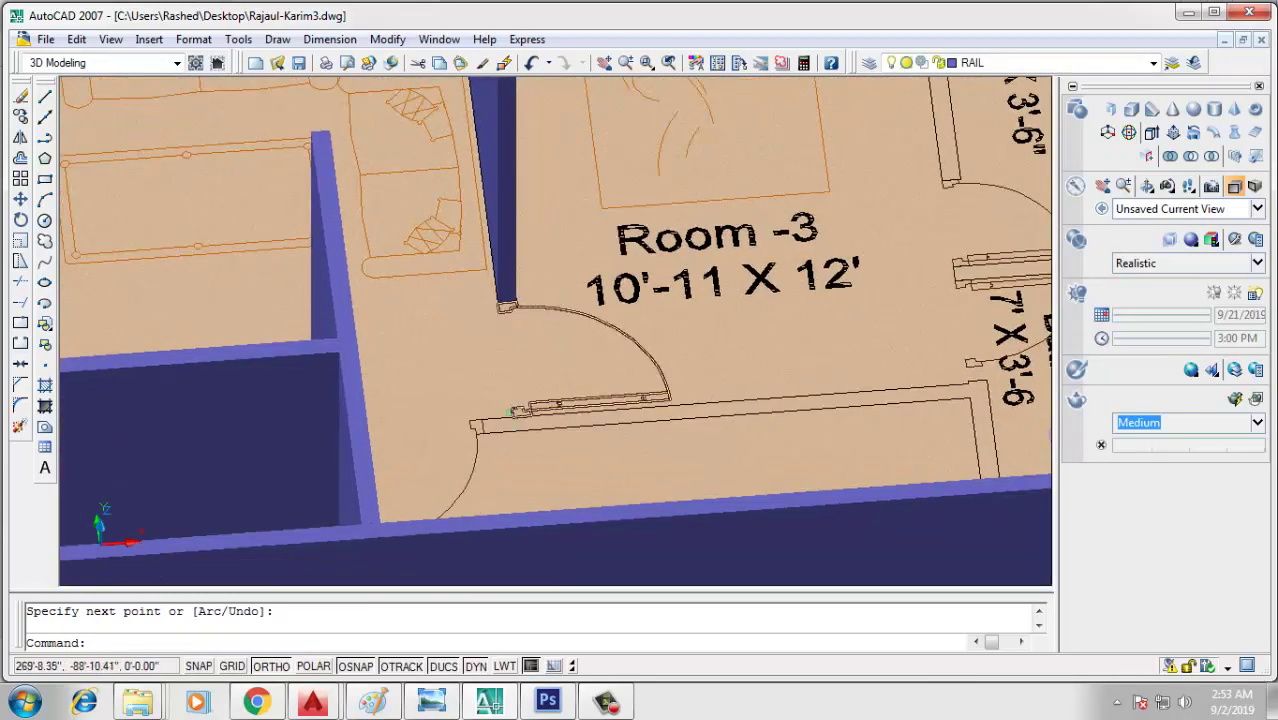
key("Return")
left_click(473, 428)
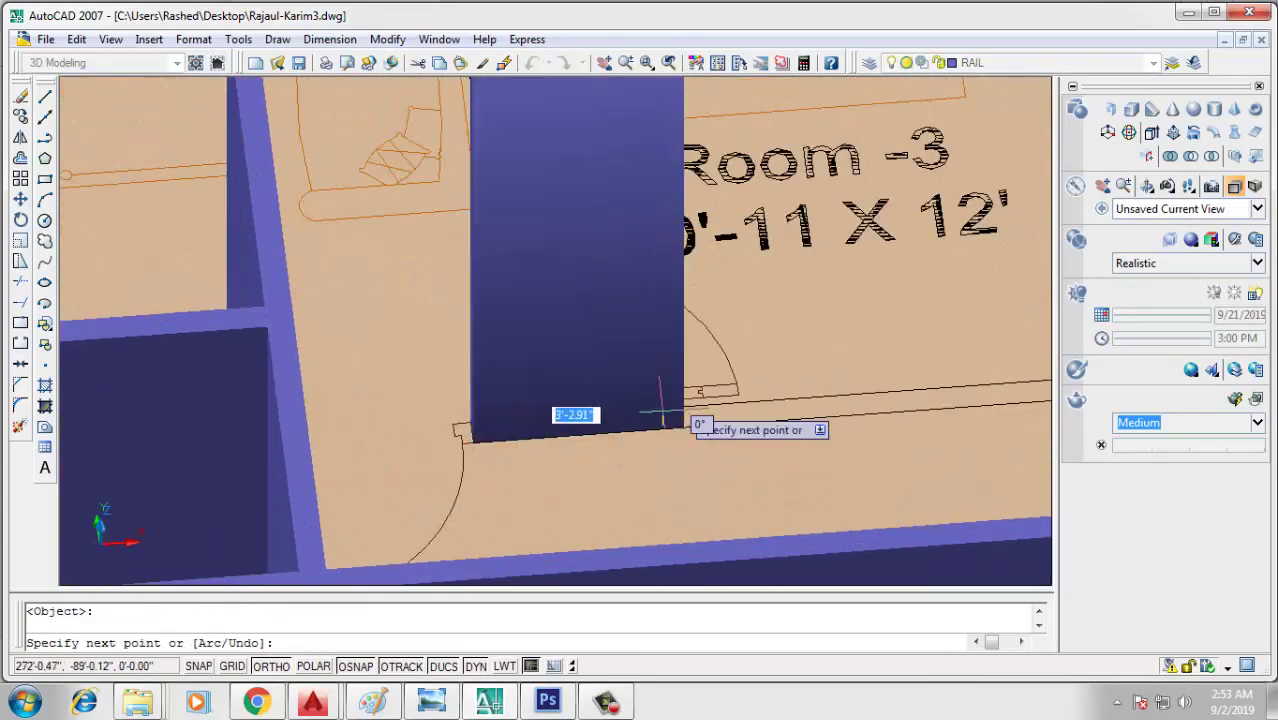
middle_click_drag(690, 422, 363, 463)
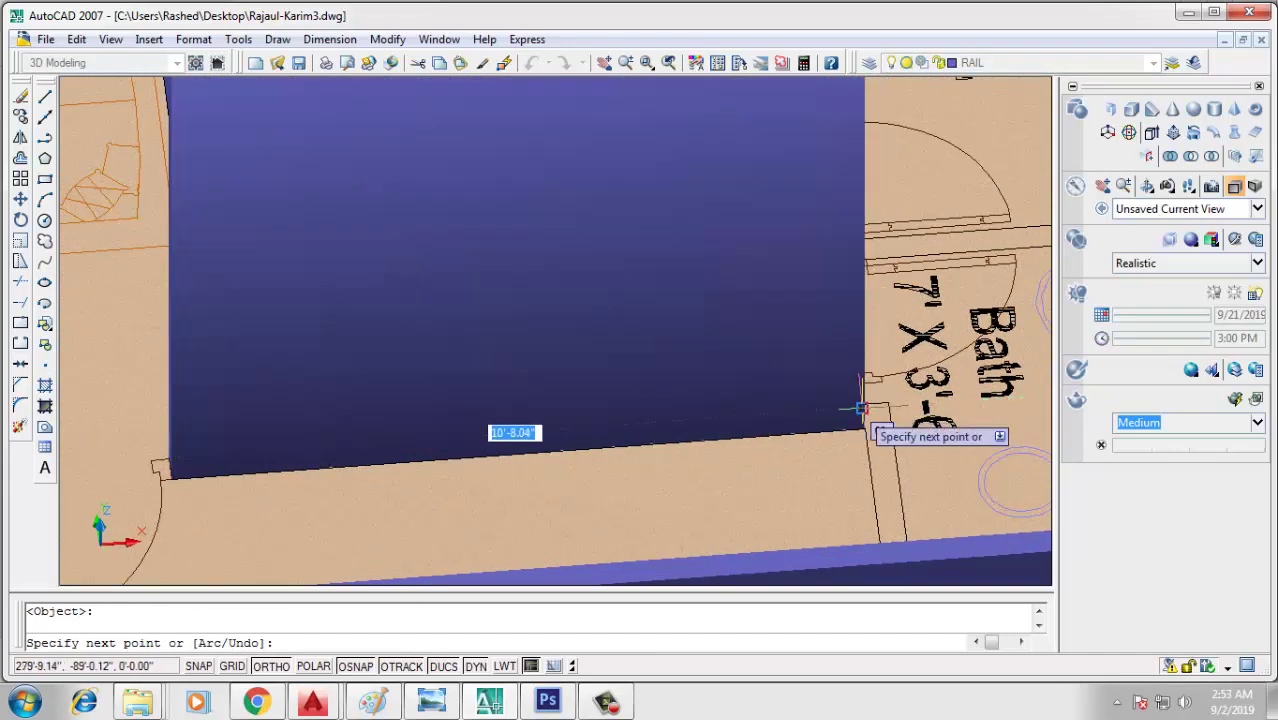
scroll(866, 390, "up", 2)
scroll(860, 395, "up", 2)
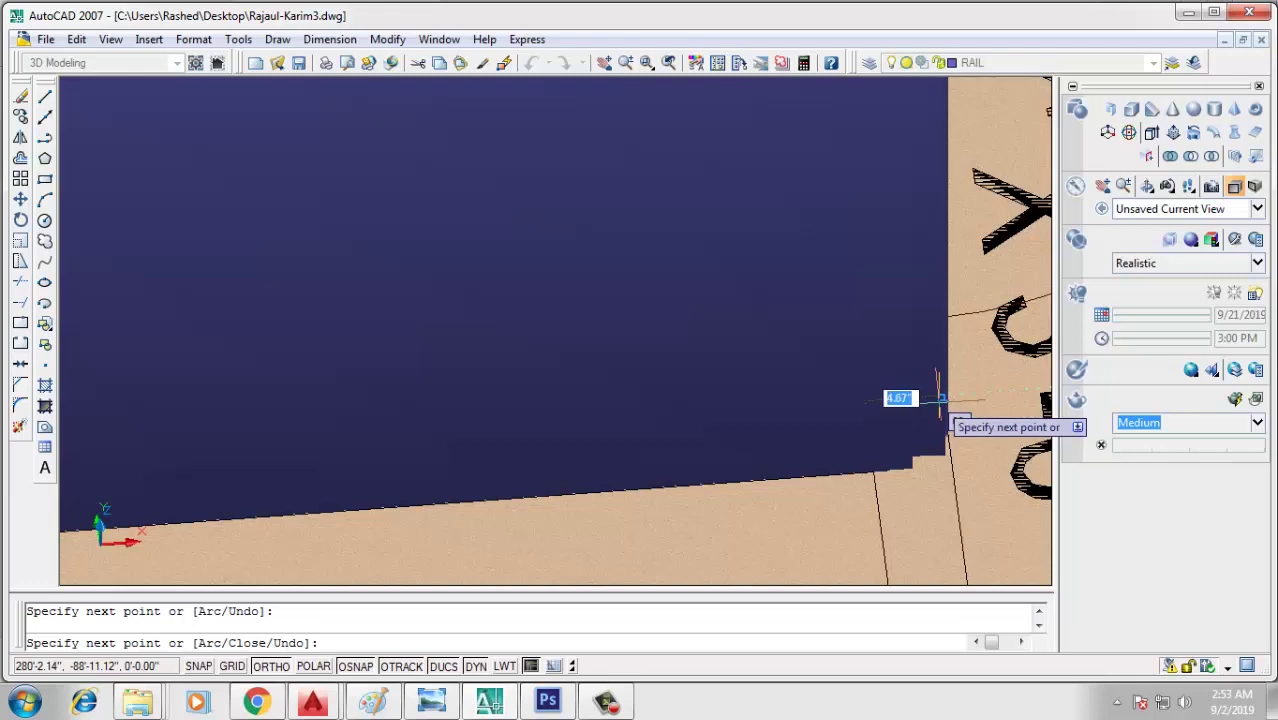
scroll(935, 470, "down", 2)
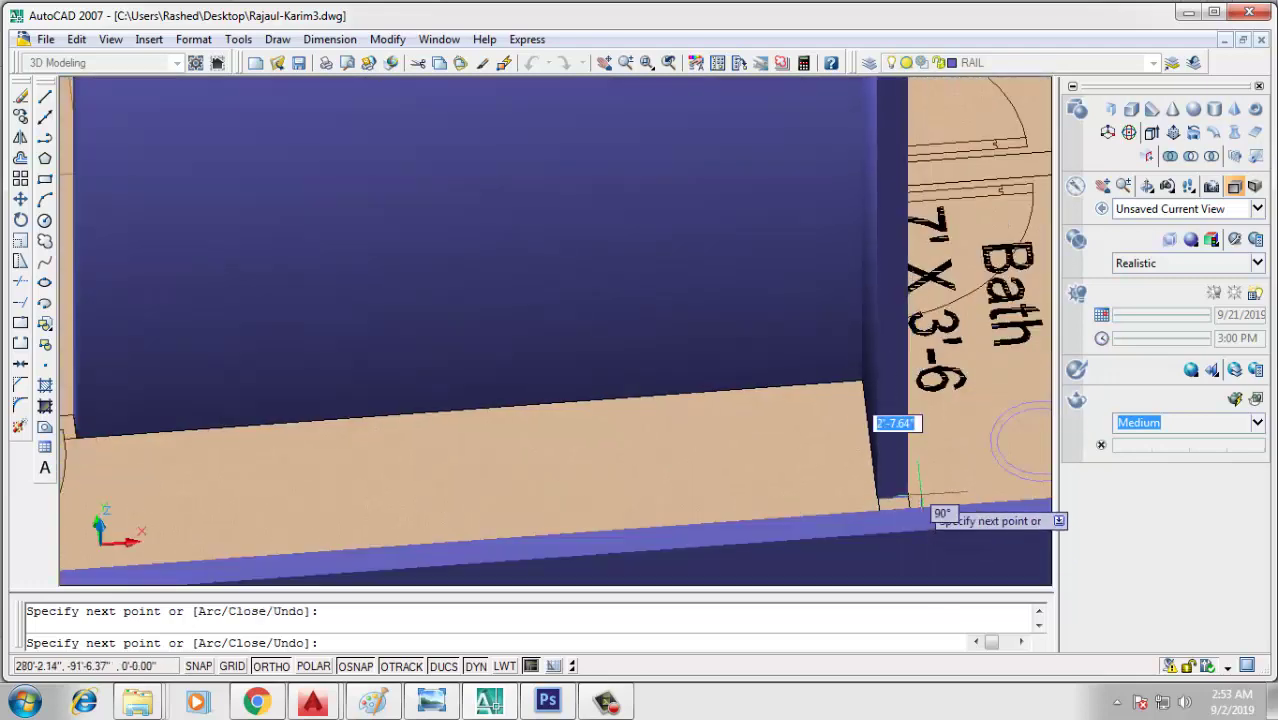
middle_click_drag(920, 490, 700, 420, "shift")
Extend the wall between Room 4 and Room -3, turn it at the corner toward the Bath, and finish
scroll(560, 360, "up", 2)
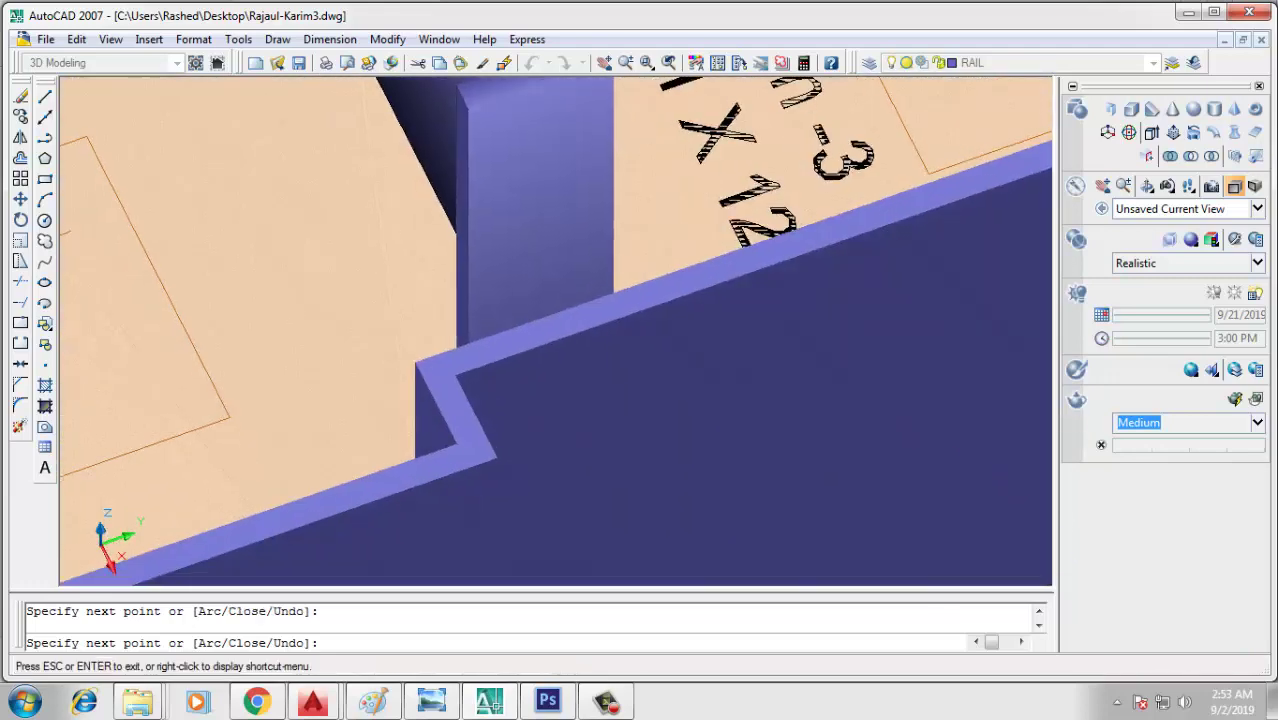
scroll(745, 460, "down", 3)
scroll(690, 465, "down", 2)
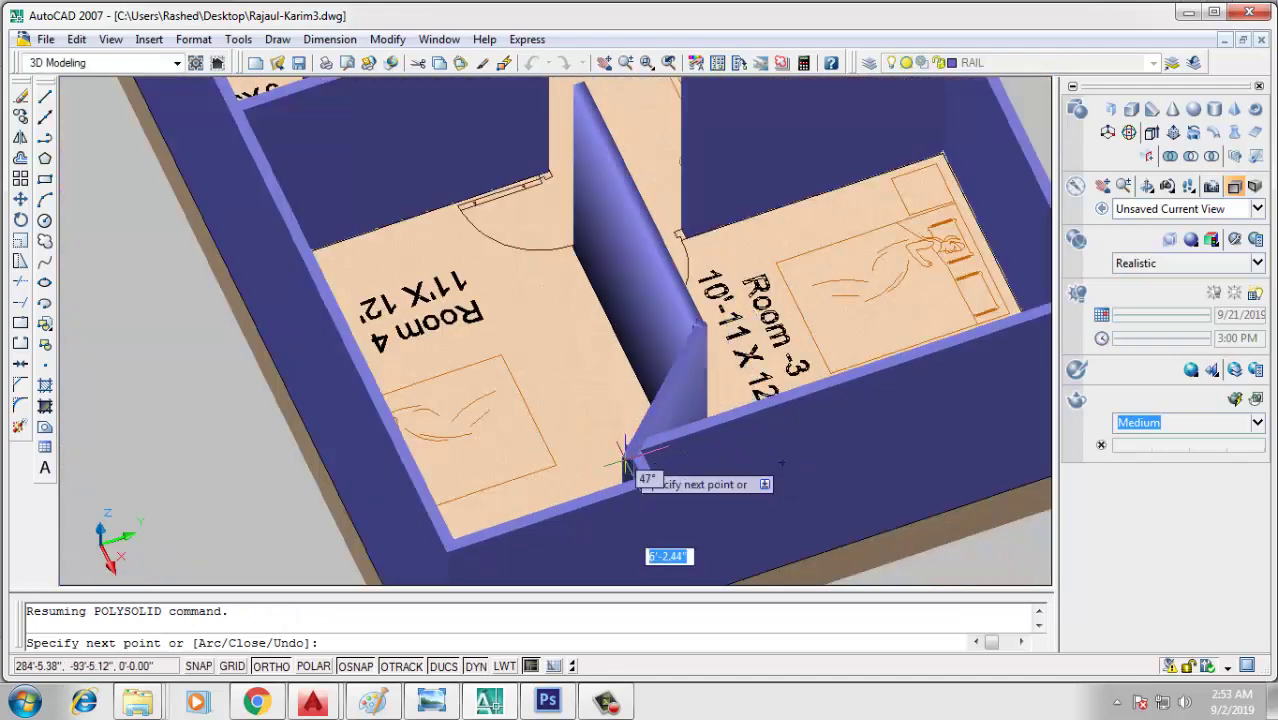
mouse_move(563, 445)
middle_mouse_down()
mouse_move(563, 425)
mouse_move(480, 420)
middle_mouse_up()
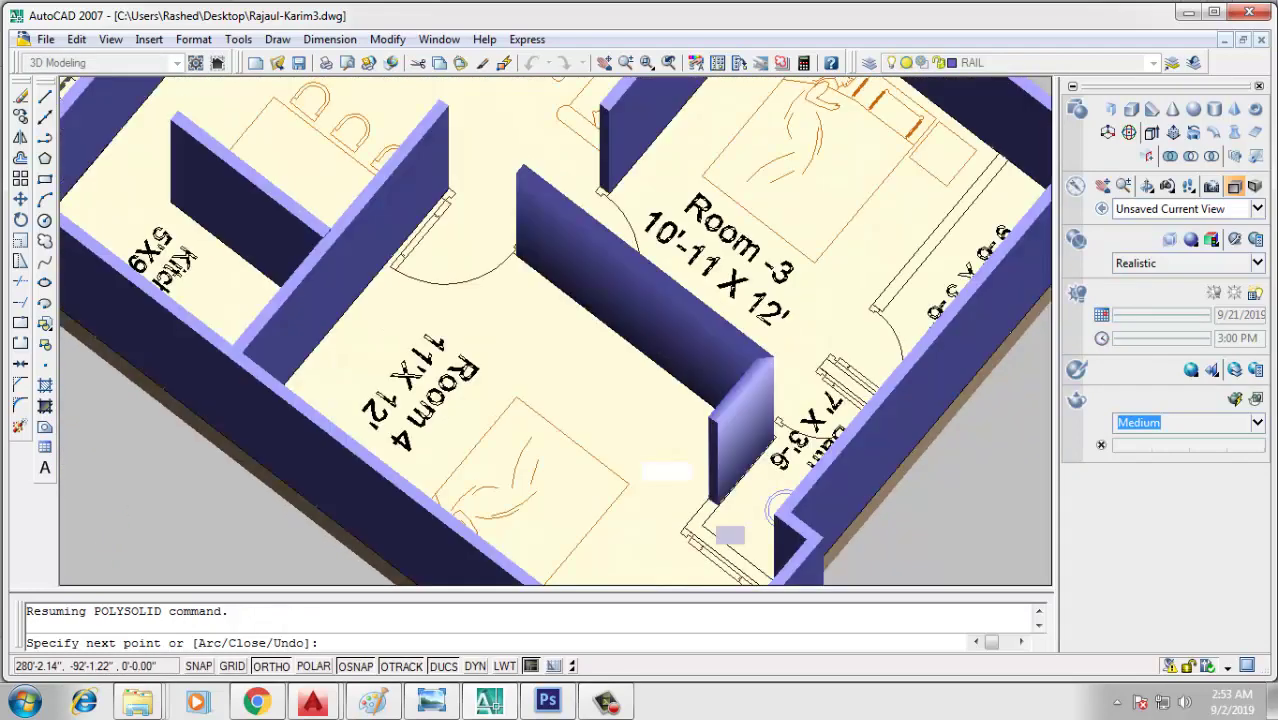
scroll(710, 515, "up", 2)
left_click(696, 536)
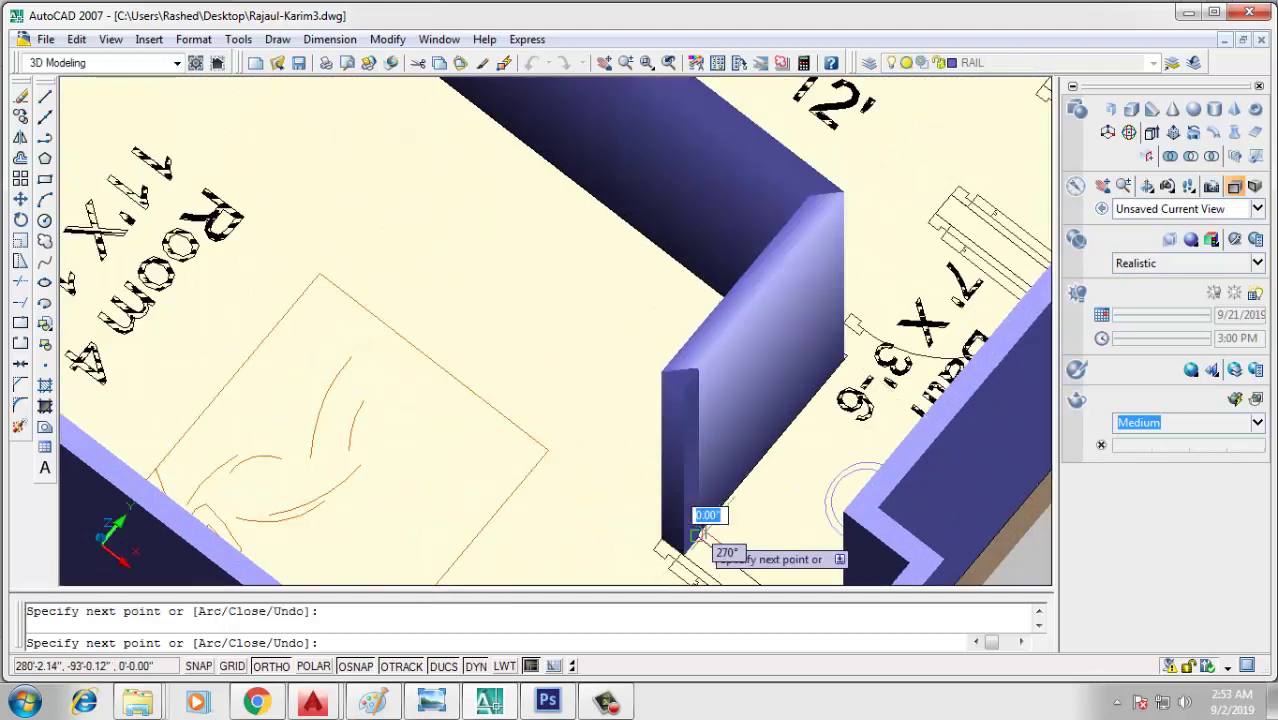
scroll(650, 352, "down", 2)
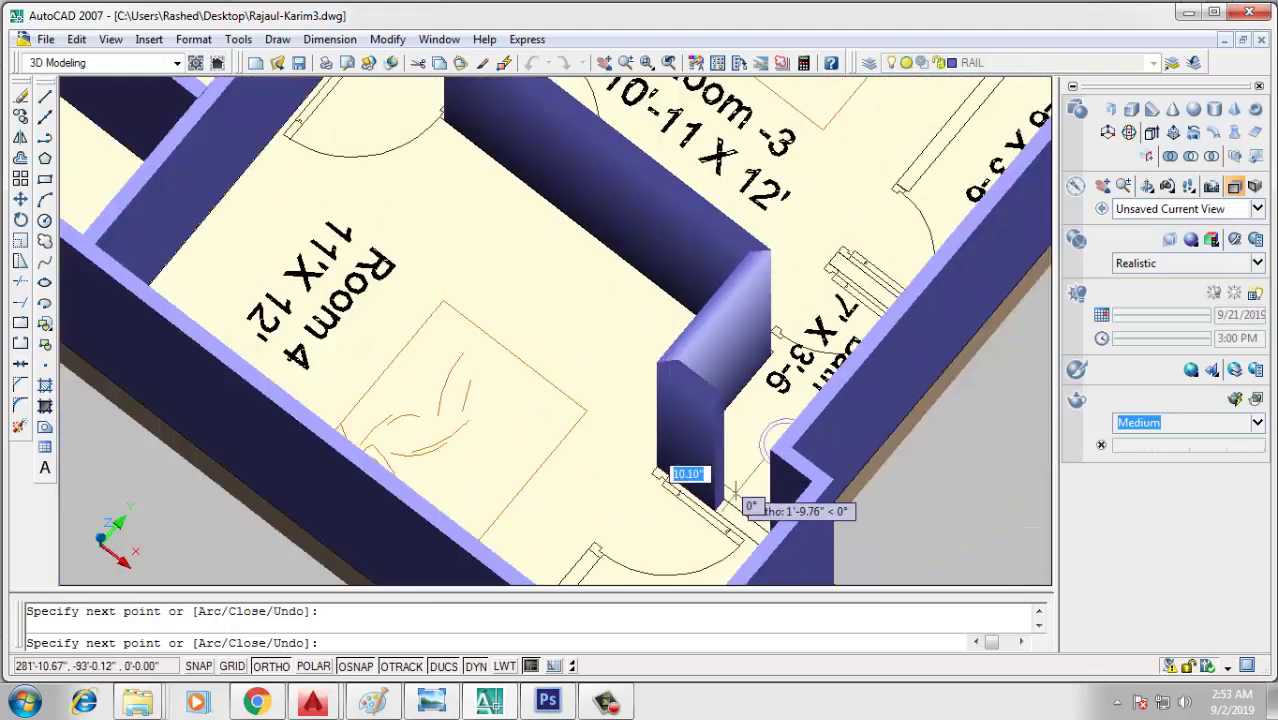
middle_click_drag(728, 507, 760, 407, "shift")
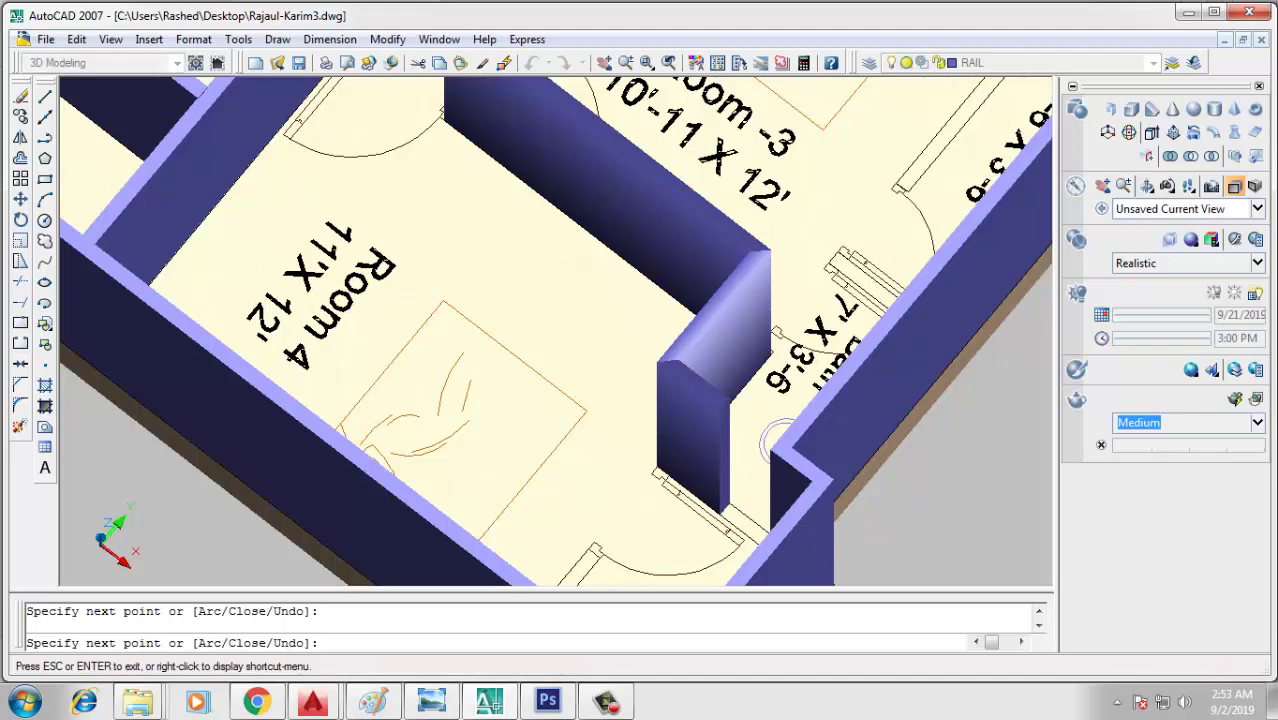
scroll(757, 398, "up", 2)
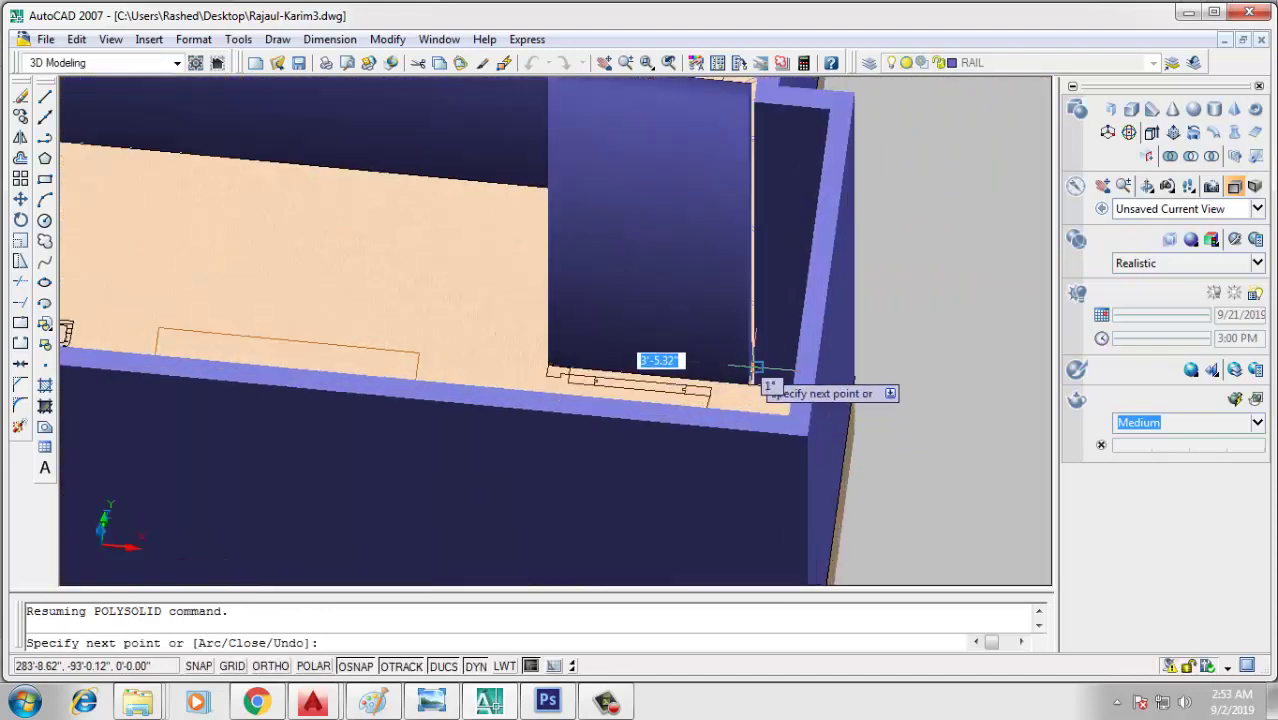
scroll(912, 424, "down", 2)
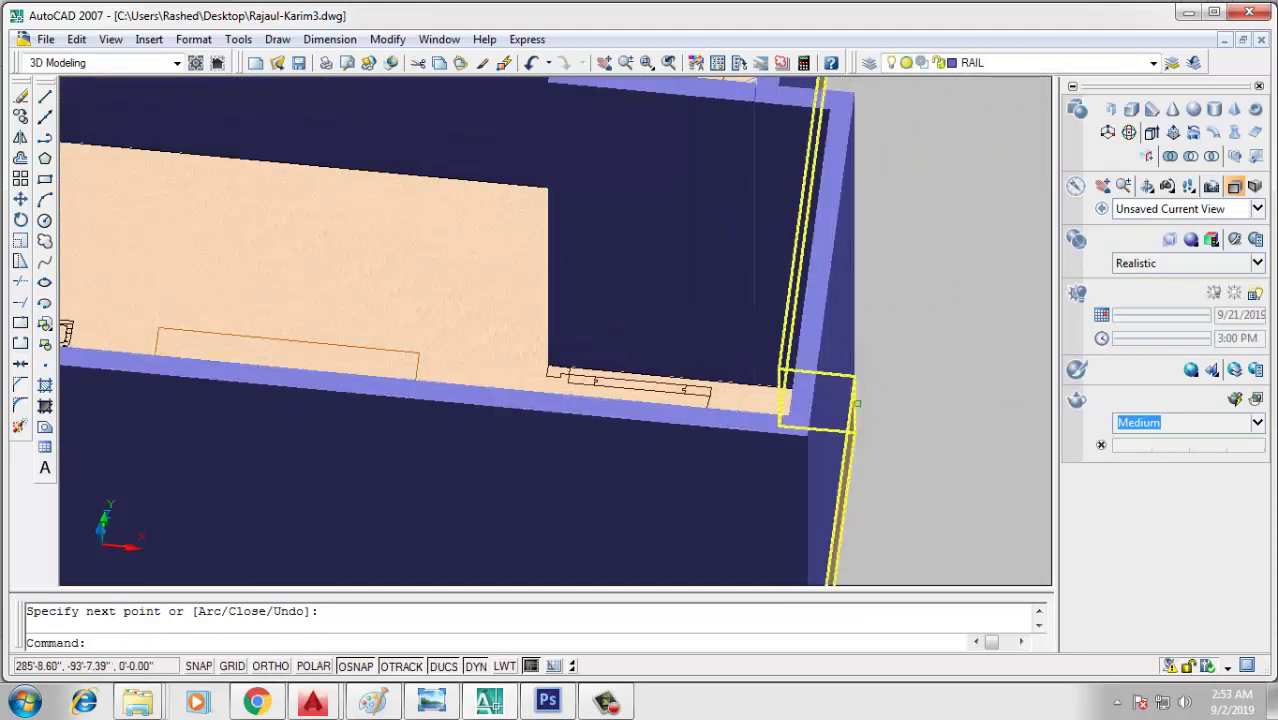
key("Return")
scroll(912, 424, "down", 2)
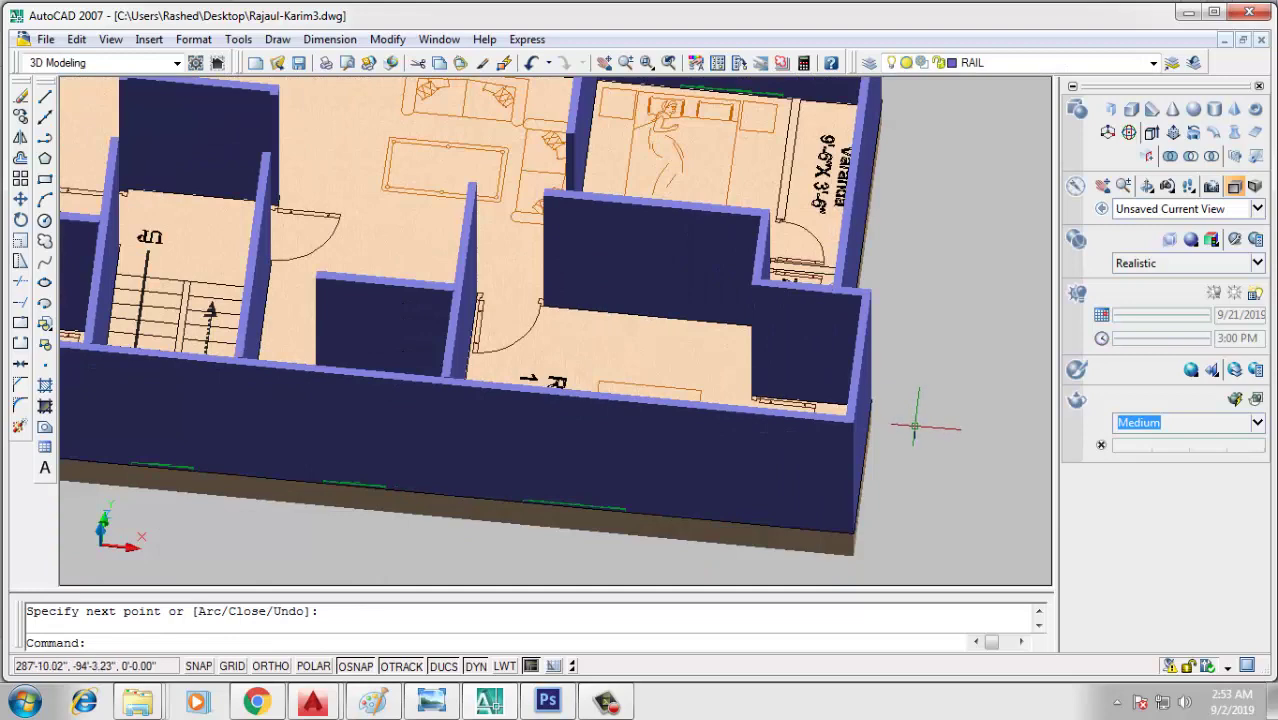
Draw the Polysolid partition between the Varanda and Room -3, restarting after a misplaced start point
scroll(914, 427, "down", 4)
middle_click_drag(705, 366, 640, 280, "shift")
scroll(1045, 220, "up", 3)
scroll(1045, 220, "up", 2)
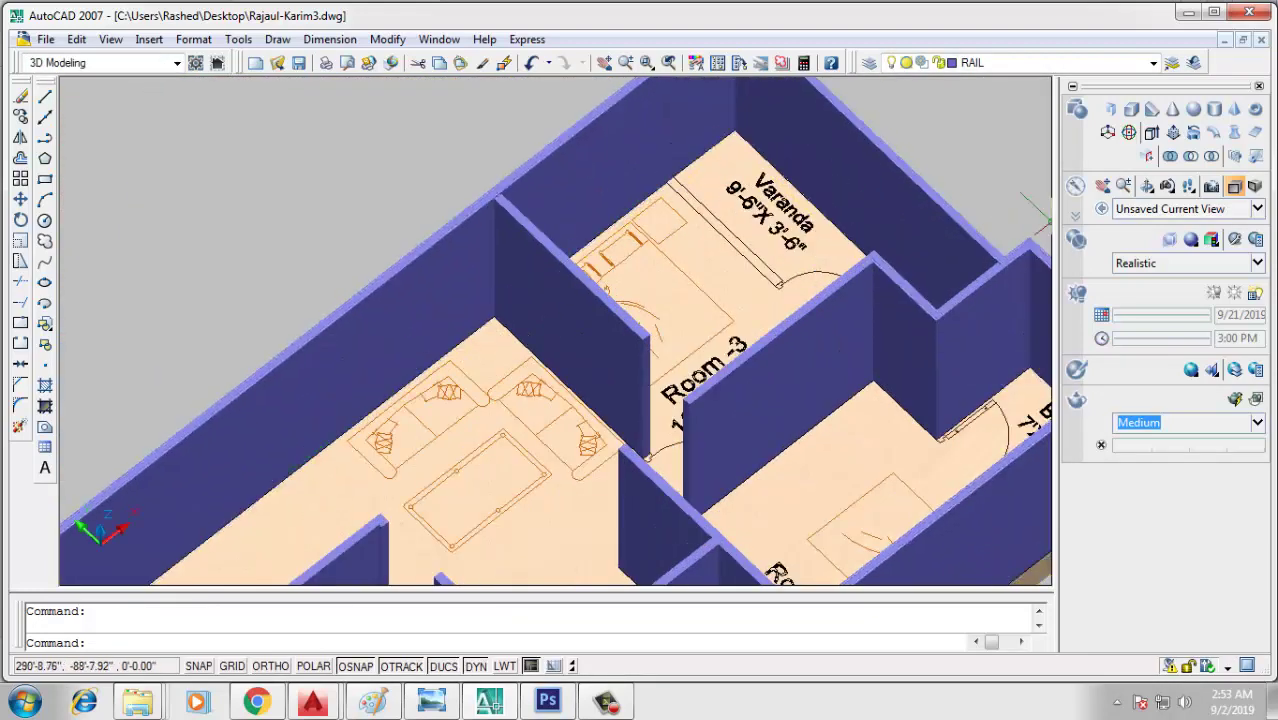
left_click(1110, 109)
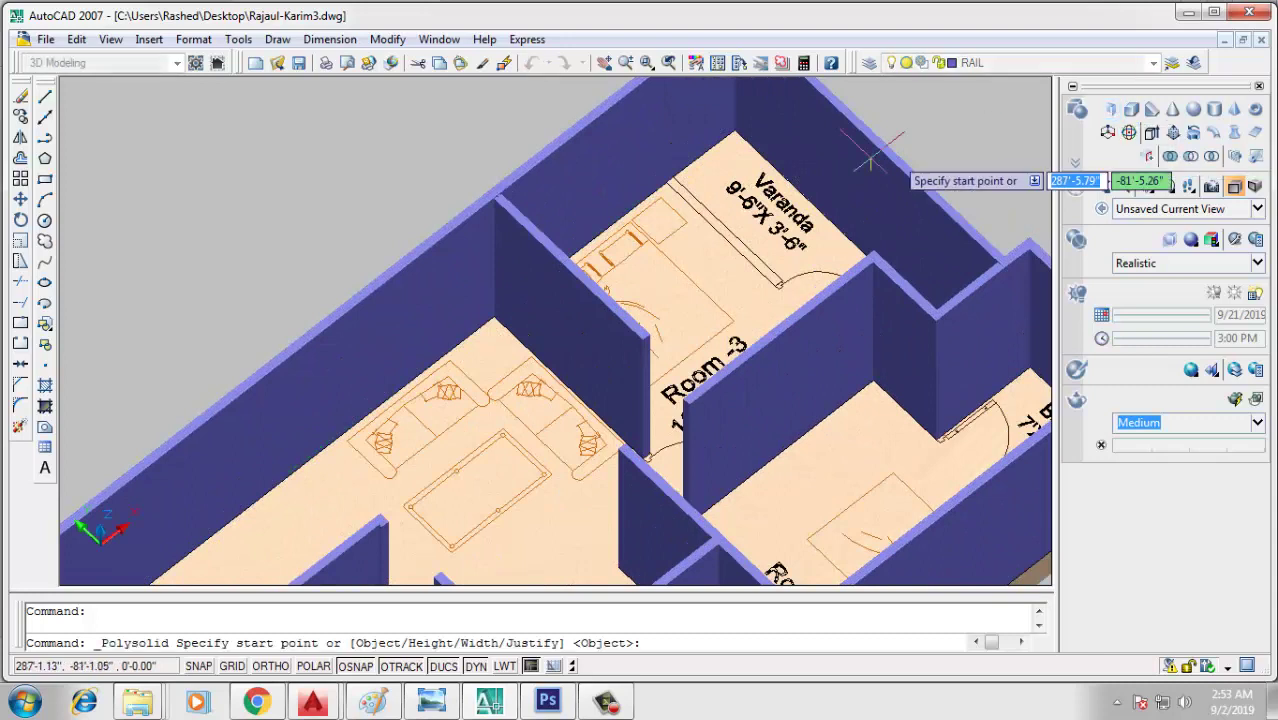
left_click(673, 177)
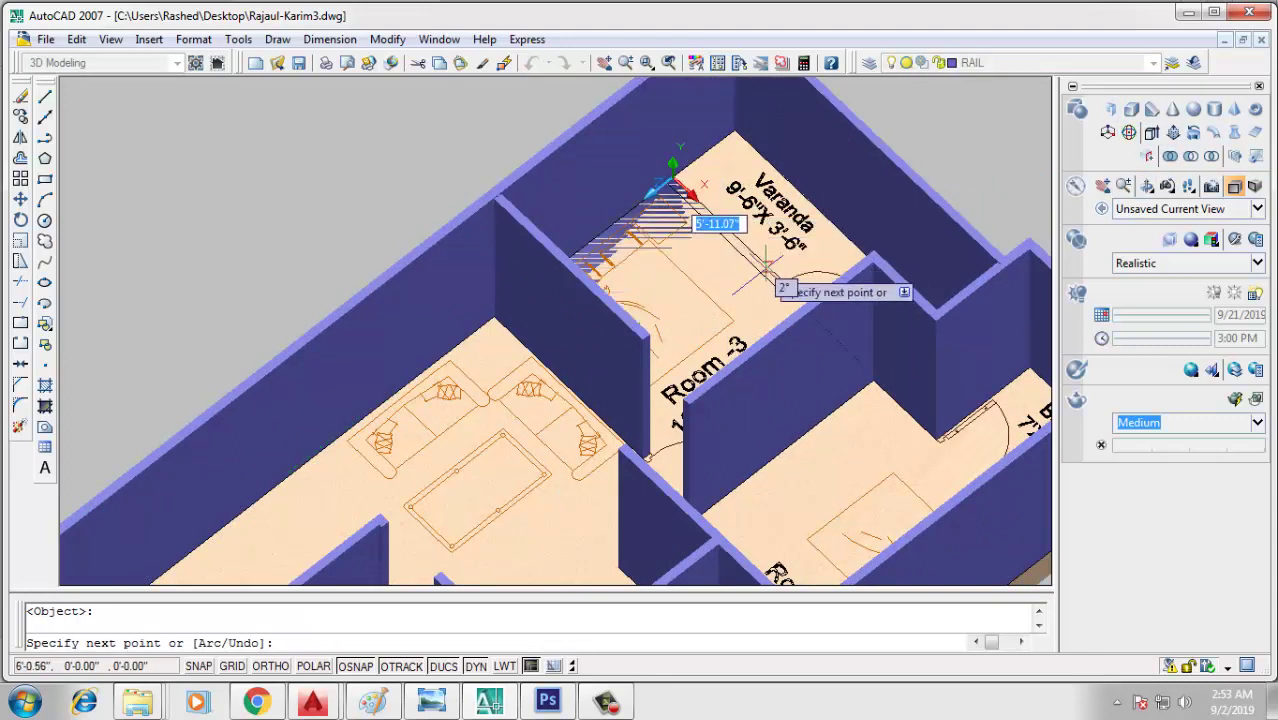
scroll(673, 177, "up", 2)
key("Return")
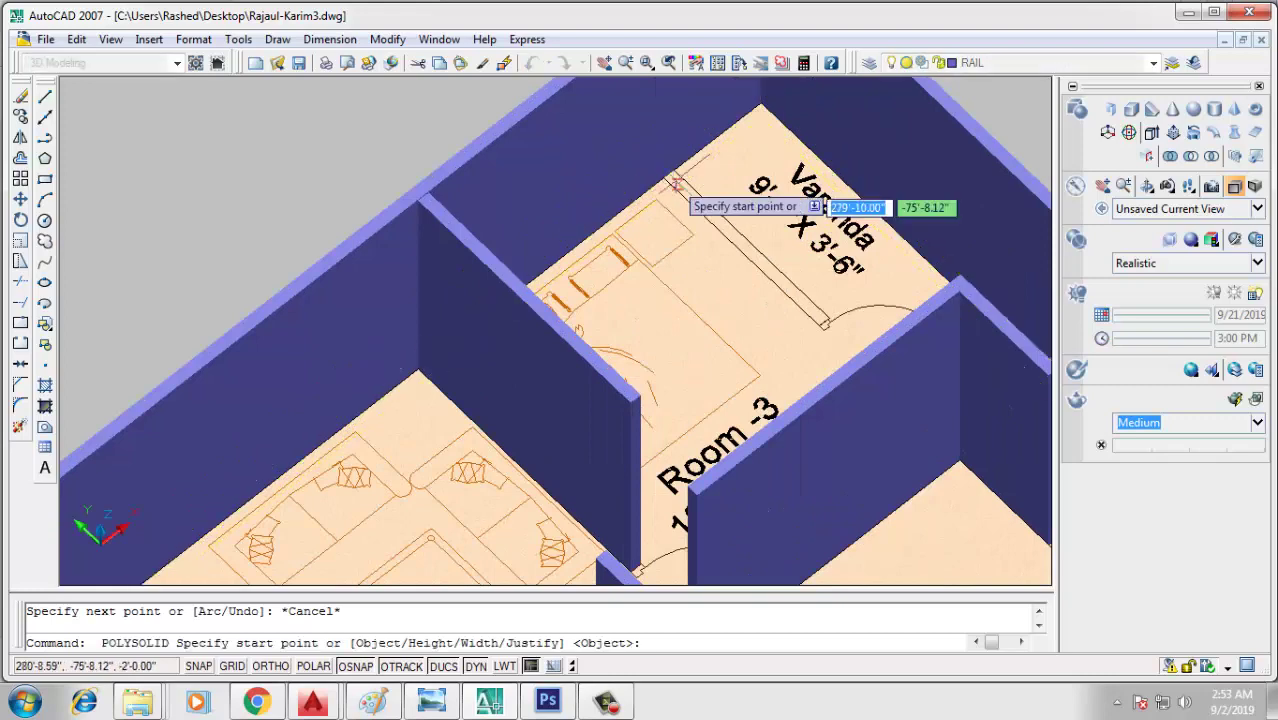
left_click(674, 171)
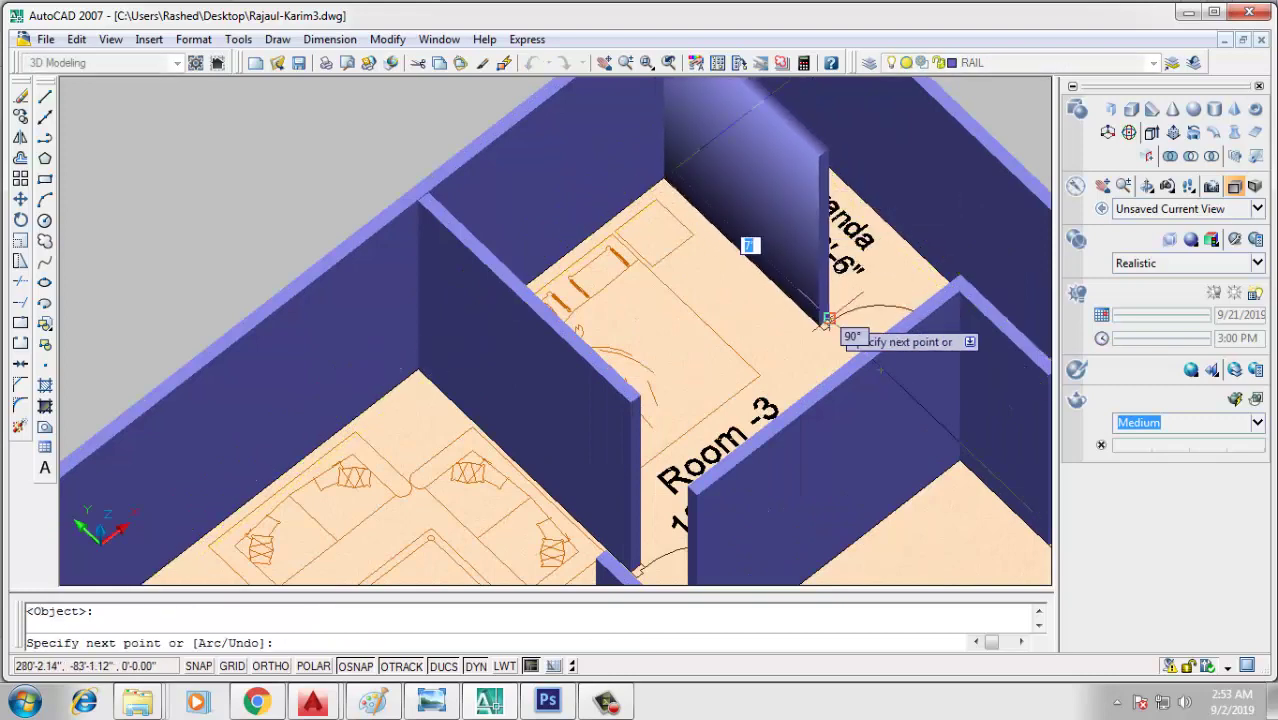
key("Return")
scroll(555, 330, "down", 3)
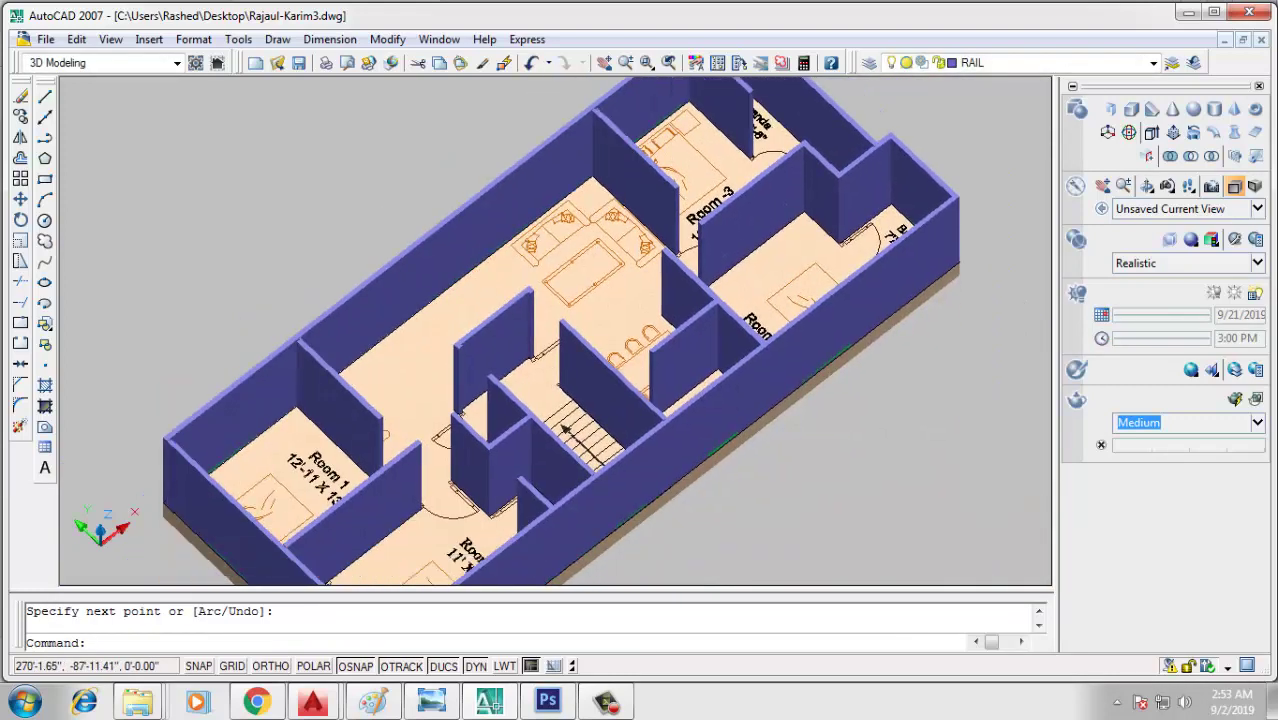
scroll(555, 330, "down", 1)
middle_click_drag(747, 444, 770, 430, "shift")
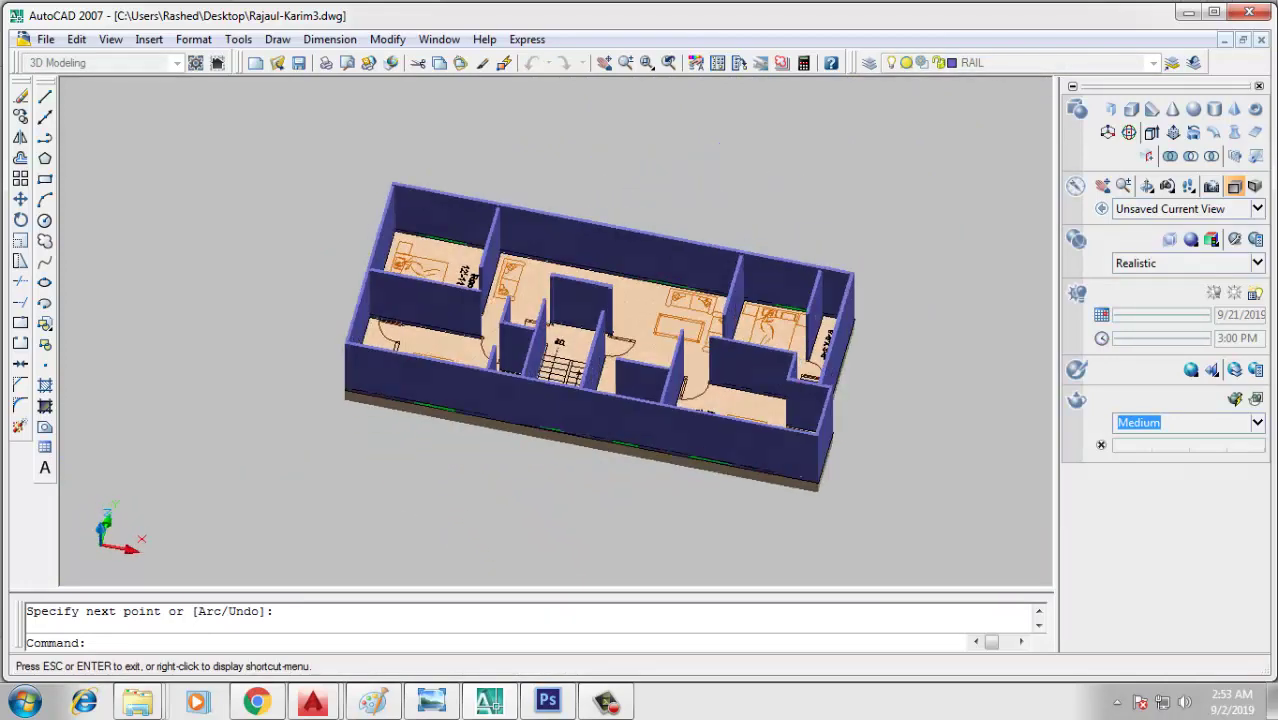
middle_click_drag(770, 430, 700, 420, "shift")
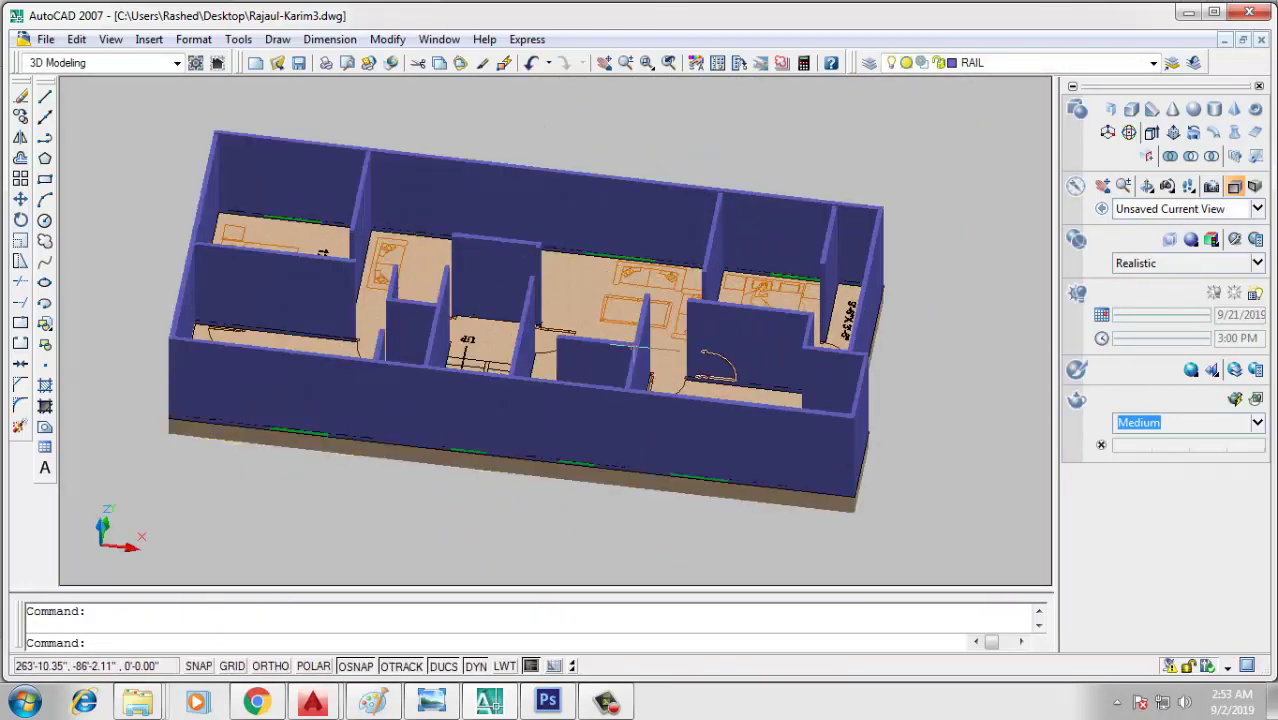
scroll(736, 374, "down", 2)
middle_click_drag(736, 374, 700, 380, "shift")
middle_click_drag(620, 290, 538, 323, "shift")
scroll(615, 295, "up", 2)
scroll(620, 290, "up", 2)
scroll(620, 290, "down", 3)
scroll(538, 323, "up", 3)
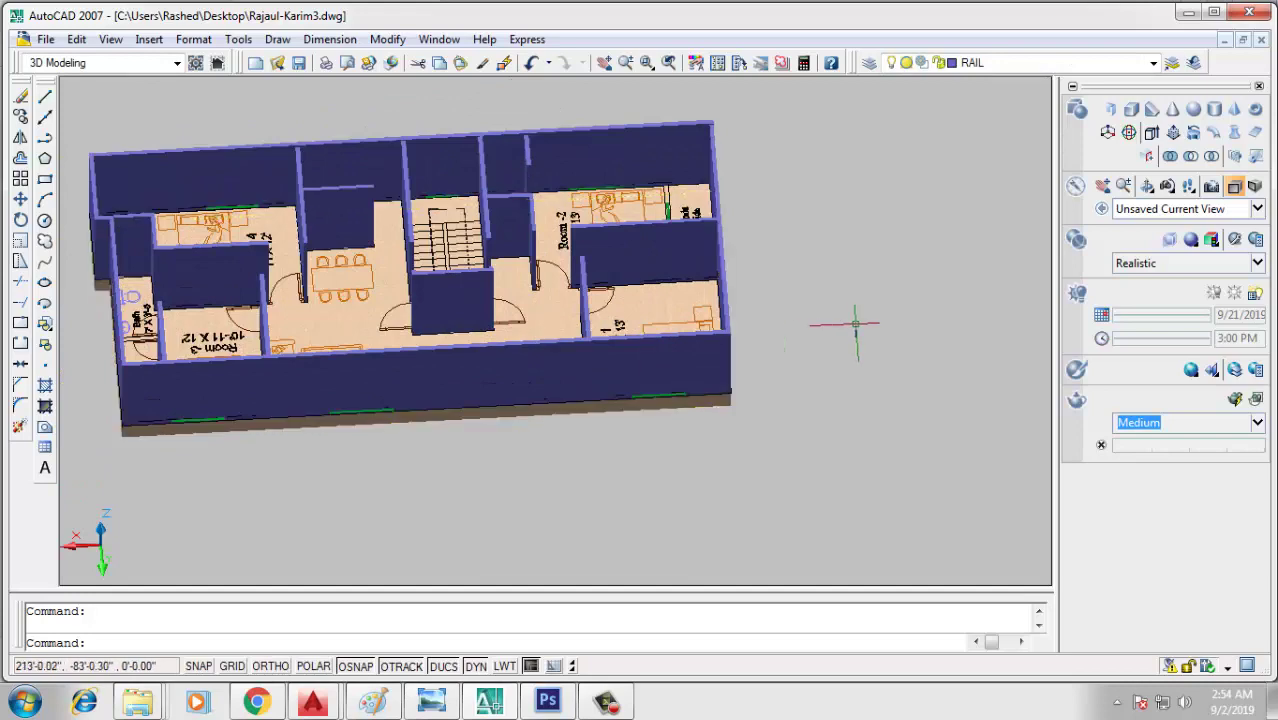
mouse_move(851, 320)
middle_mouse_down("shift")
mouse_move(825, 305)
mouse_move(825, 275)
mouse_move(478, 260)
middle_mouse_up("shift")
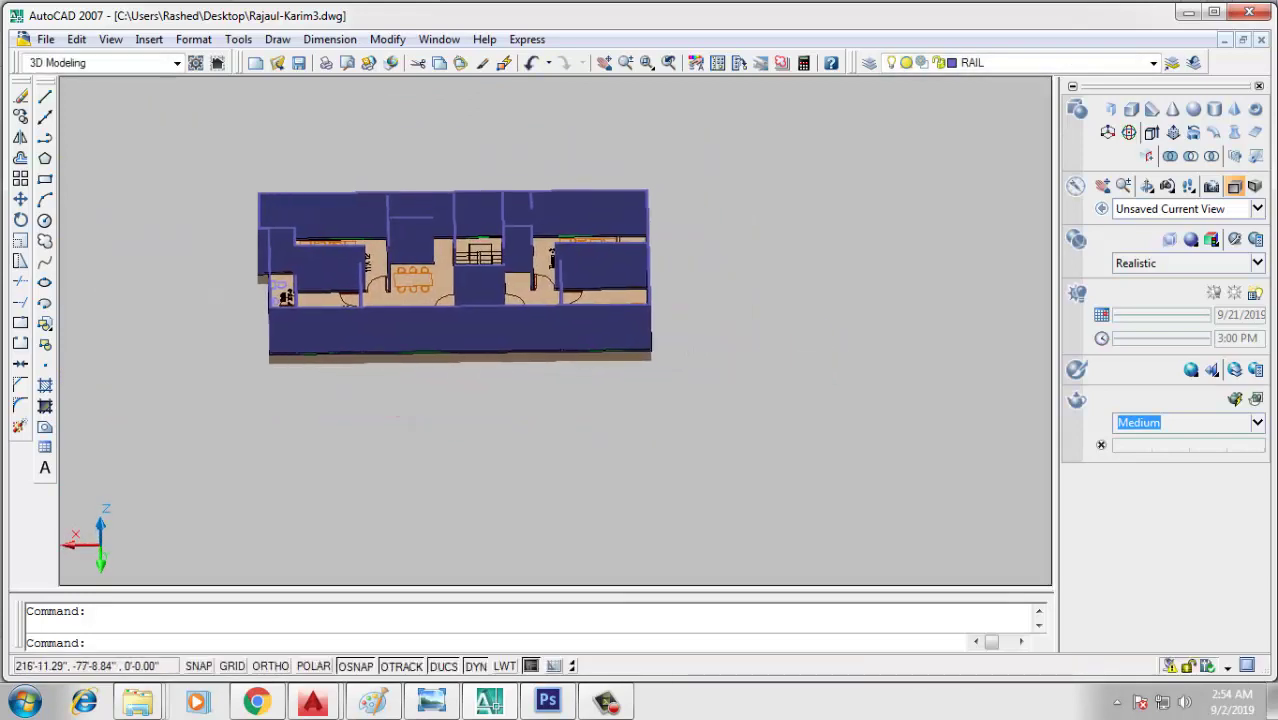